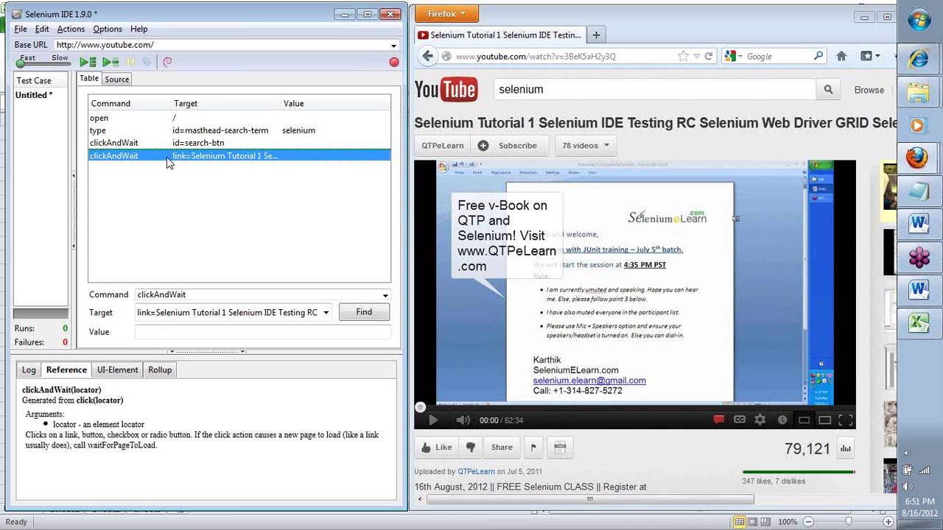
- Review the open, type and two clickAndWait commands, then play the test case to a 1-run, 0-failure pass
left_click(110, 120)
left_click(110, 130)
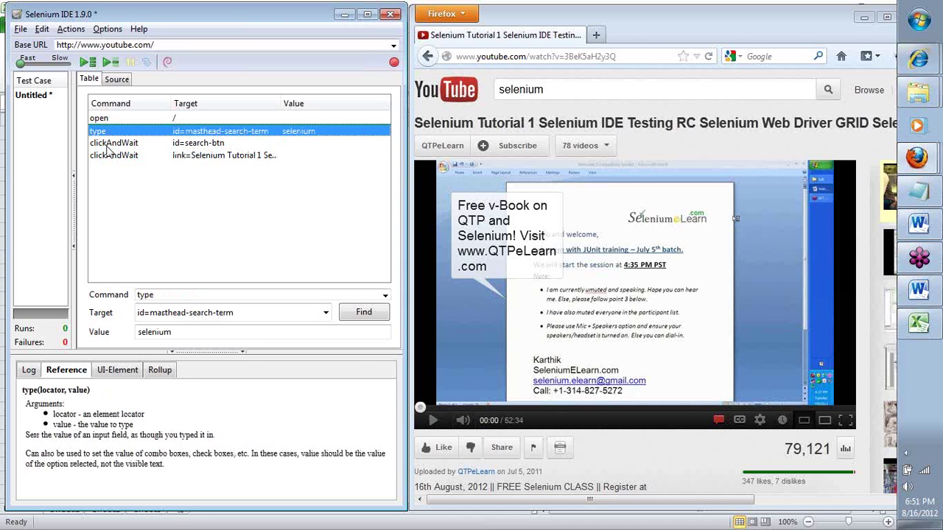
left_click(107, 143)
left_click(107, 155)
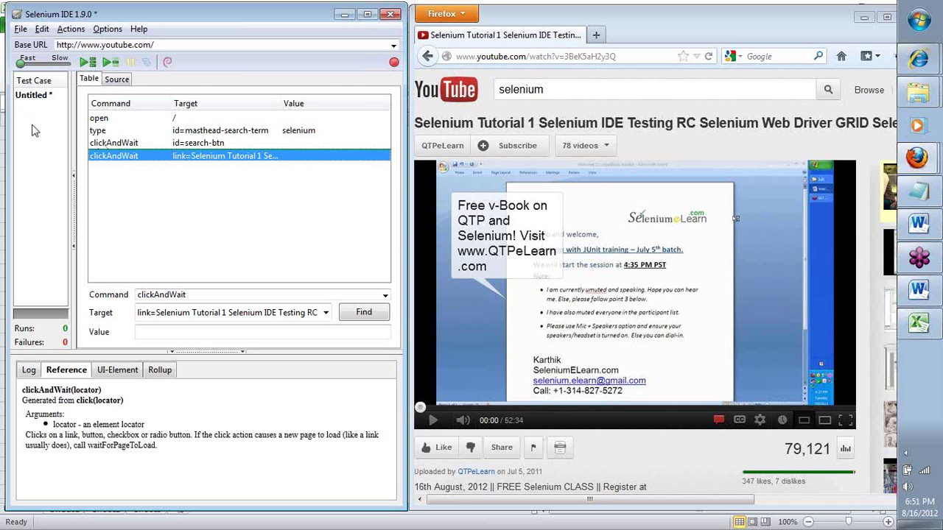
left_click(87, 62)
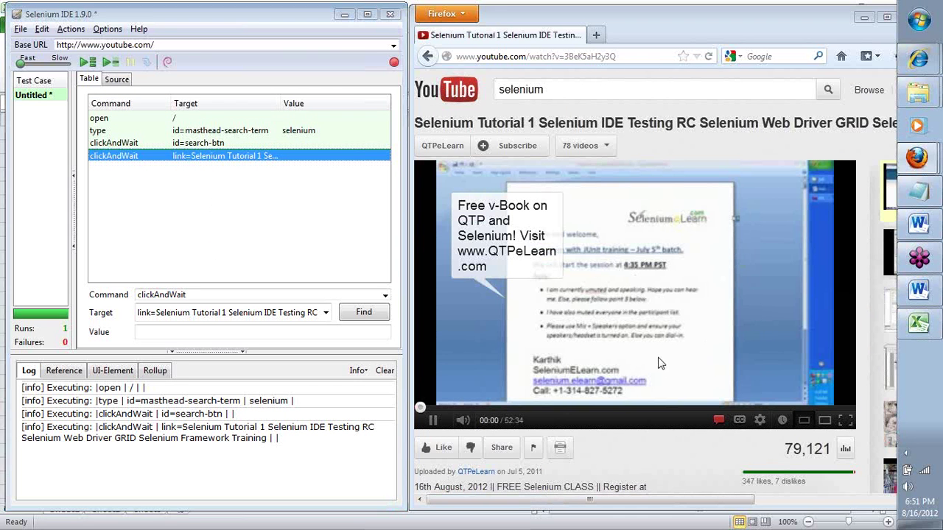
- Pause the Selenium tutorial video at 00:01 and maximize the Firefox window
left_click(661, 360)
left_click(279, 251)
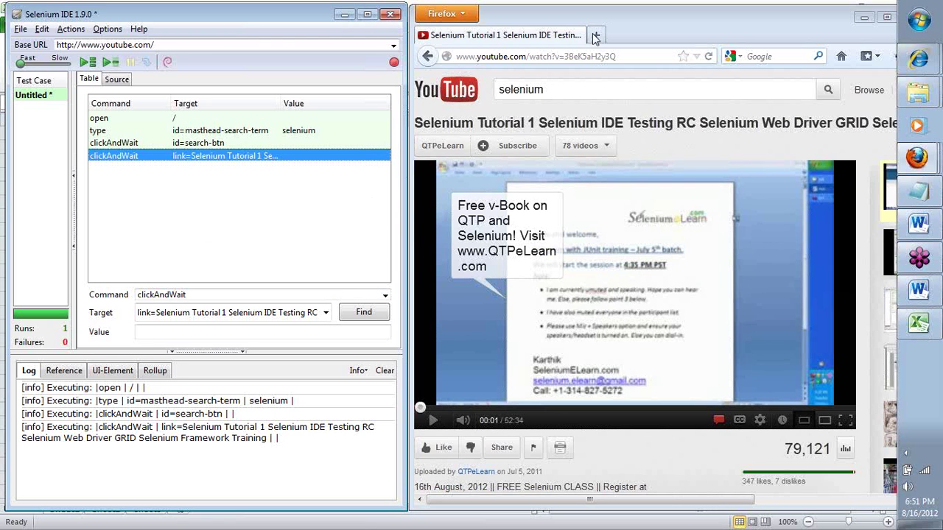
left_click(621, 27)
double_click(621, 27)
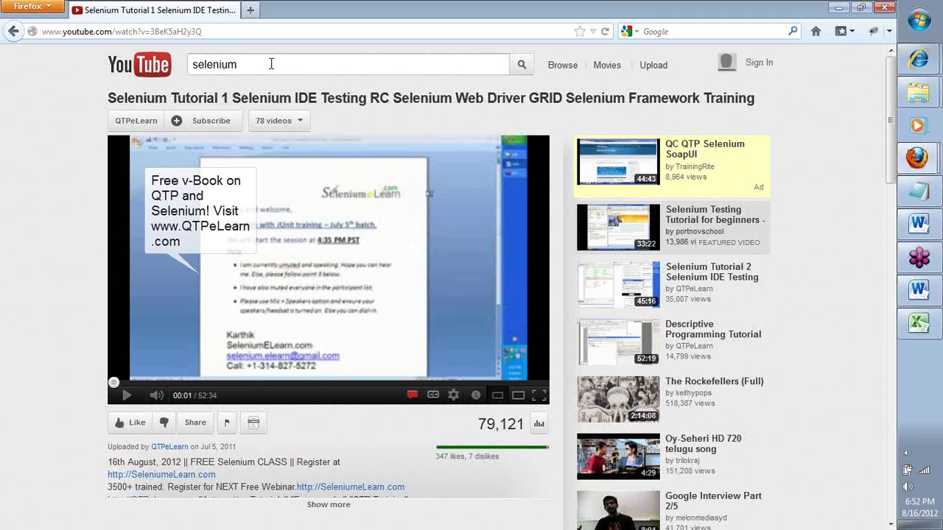
- From the YouTube home page, search for 'selenium', returning about 13,200 results
left_click(133, 67)
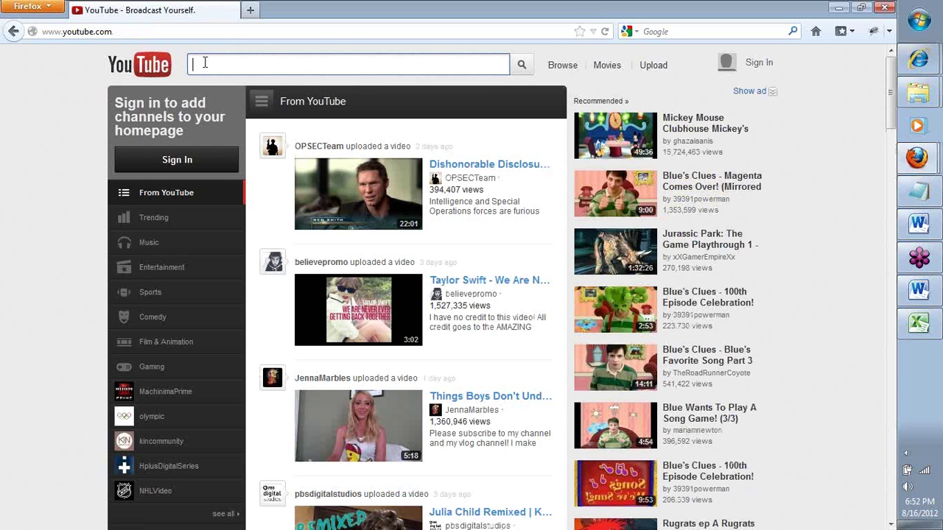
type("selenium.")
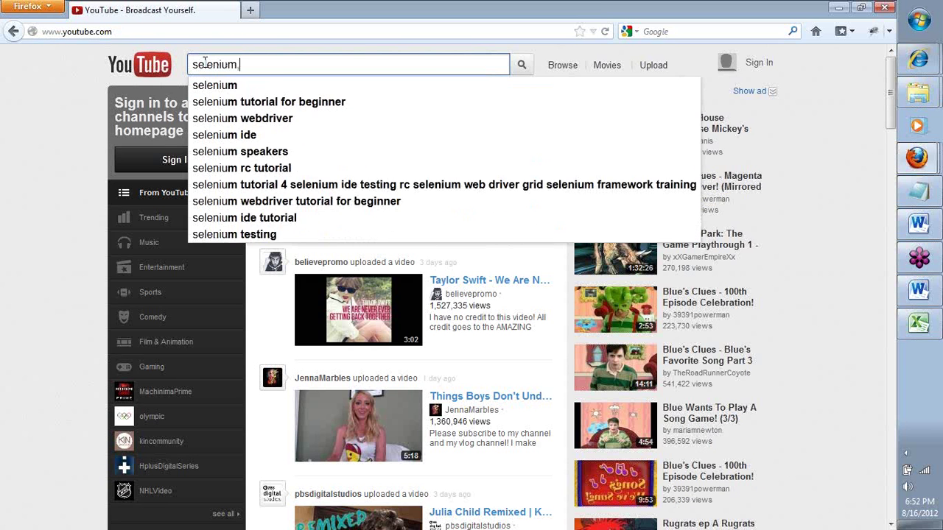
key("BackSpace")
key("Return")
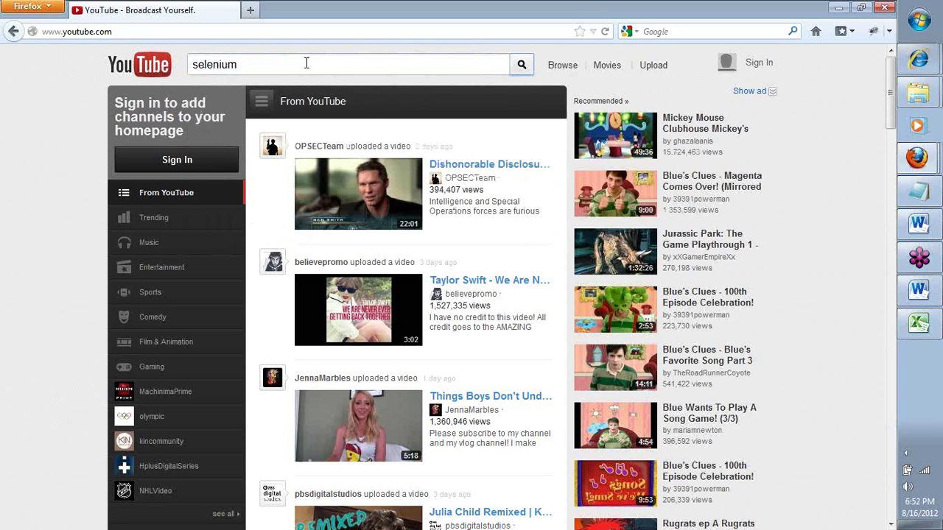
left_click(522, 66)
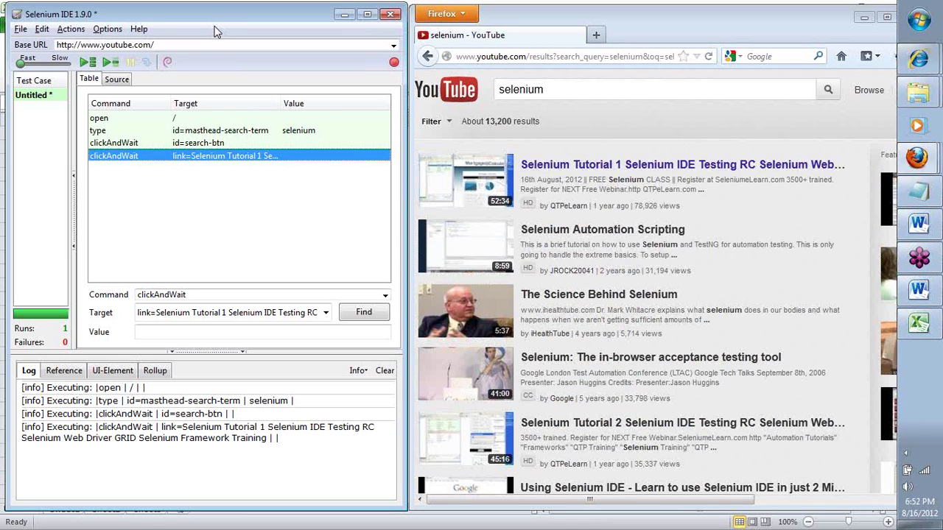
left_click(100, 120)
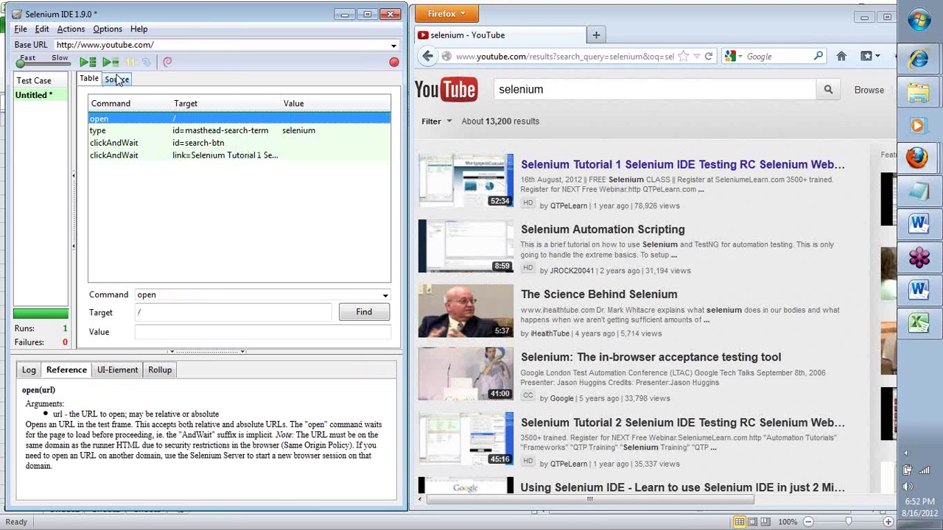
left_click_drag(185, 41, 59, 41)
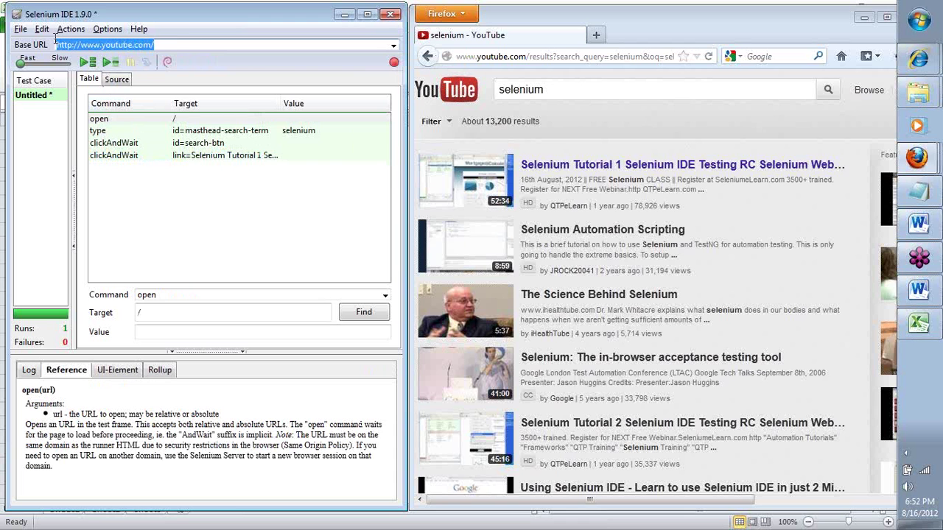
left_click(102, 133)
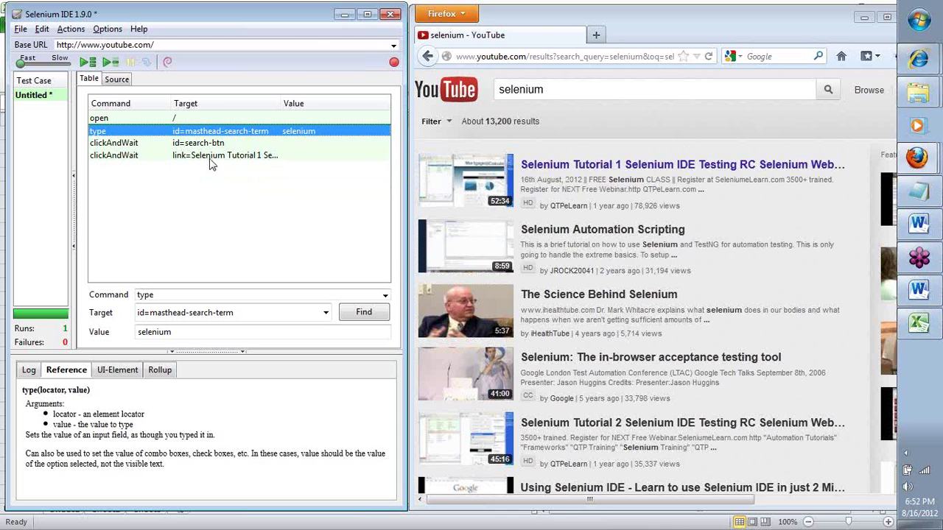
left_click(113, 145)
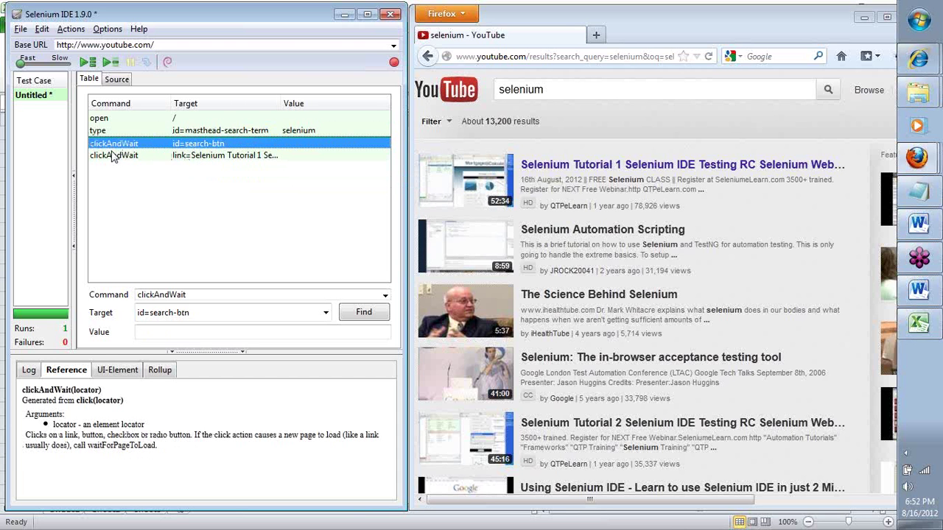
left_click(111, 156)
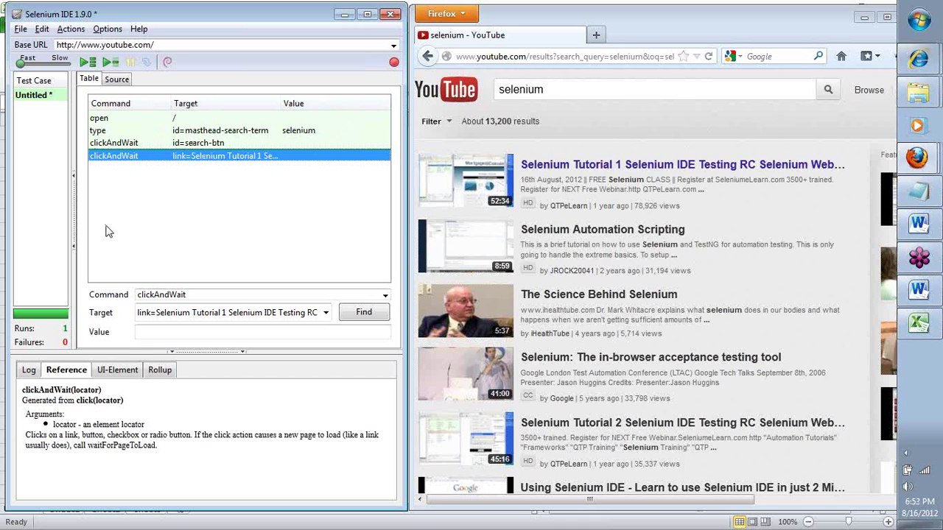
- Record new clickAndWait steps for the first tutorial result and the Subscribe button
left_click(293, 177)
left_click(394, 61)
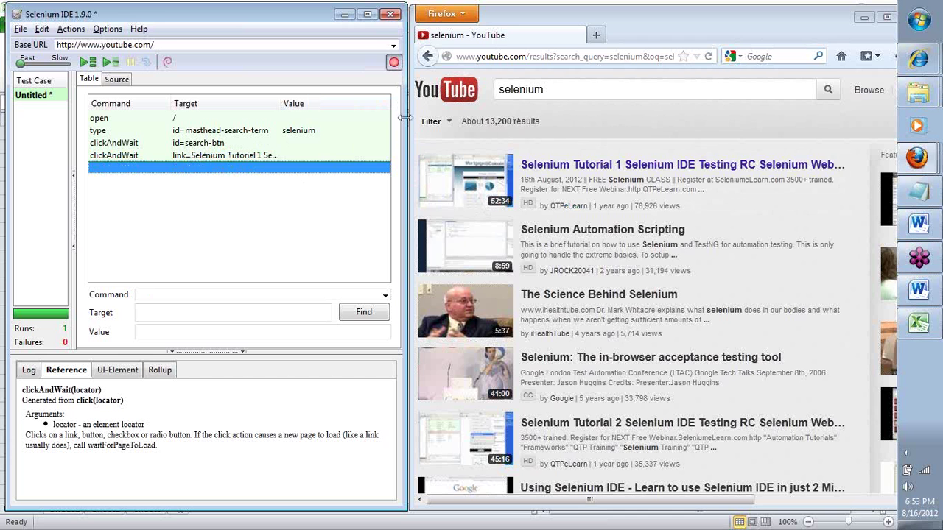
left_click(554, 165)
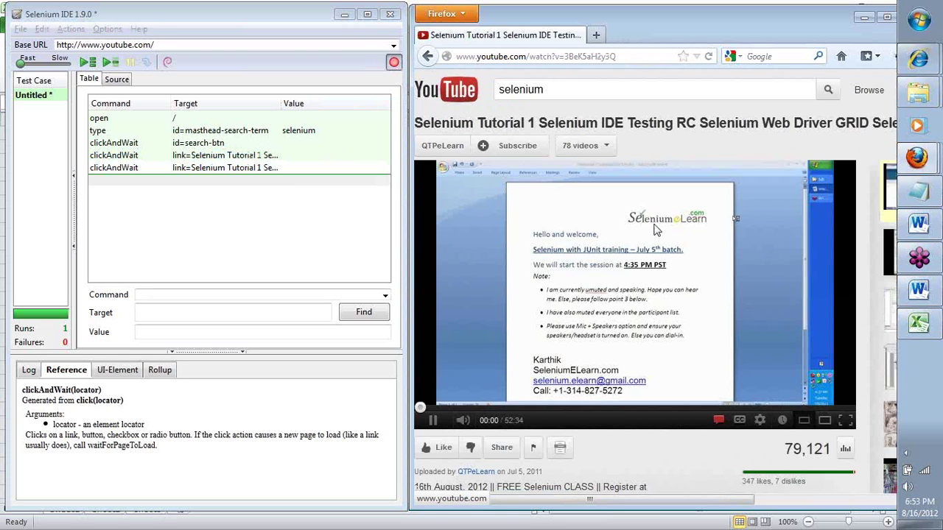
left_click(581, 252)
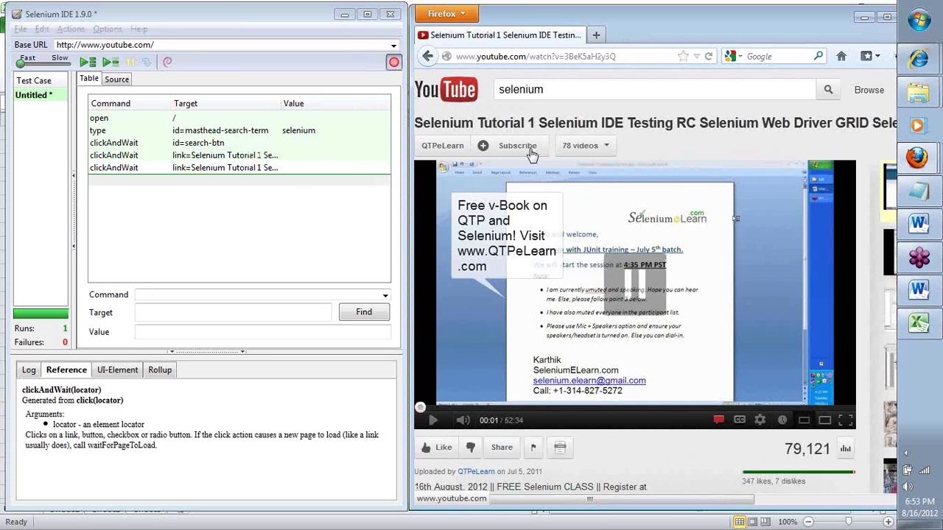
left_click(492, 147)
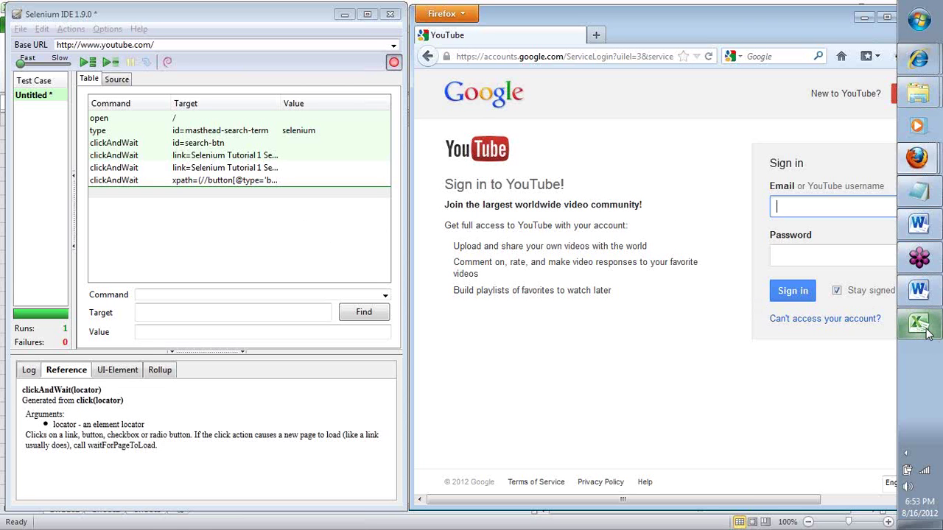
mouse_move(926, 333)
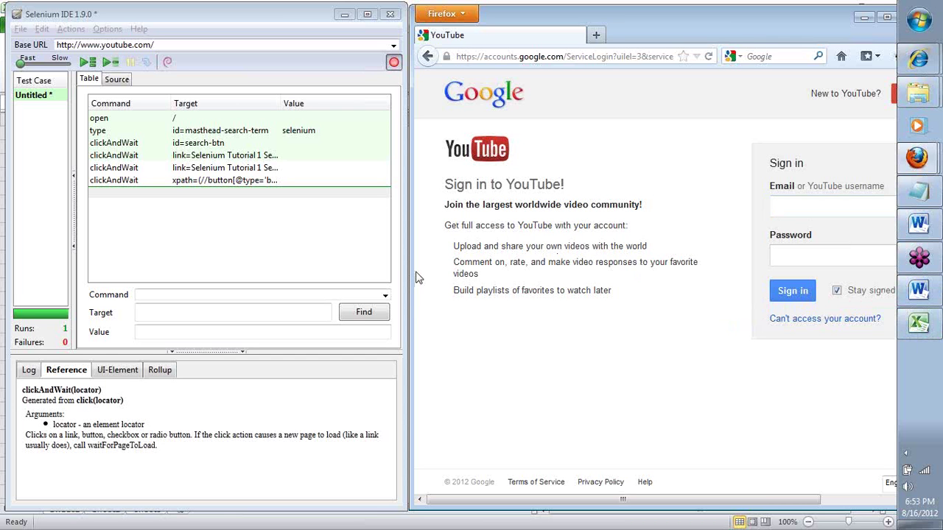
- In Excel's Book1, add headers 'Test Name' in A1 and 'Details' in B1, and widen column A
left_click(919, 323)
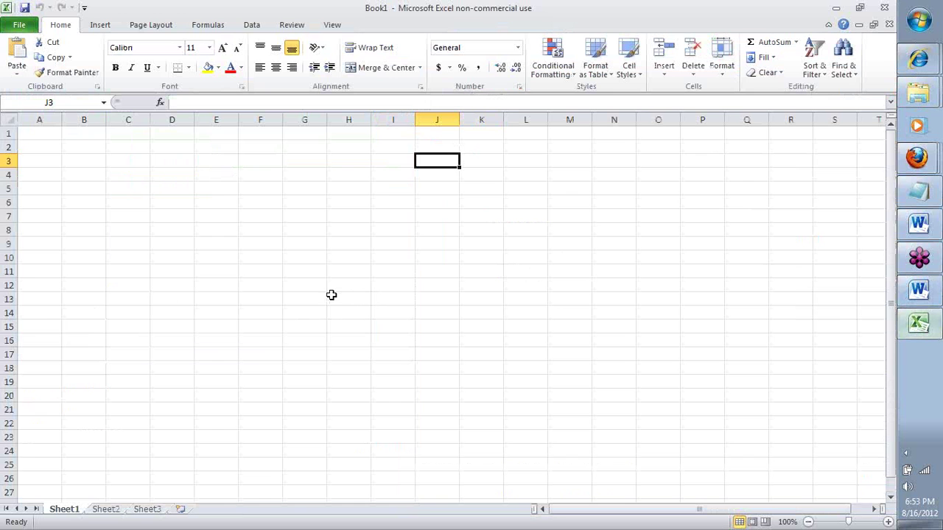
left_click(44, 134)
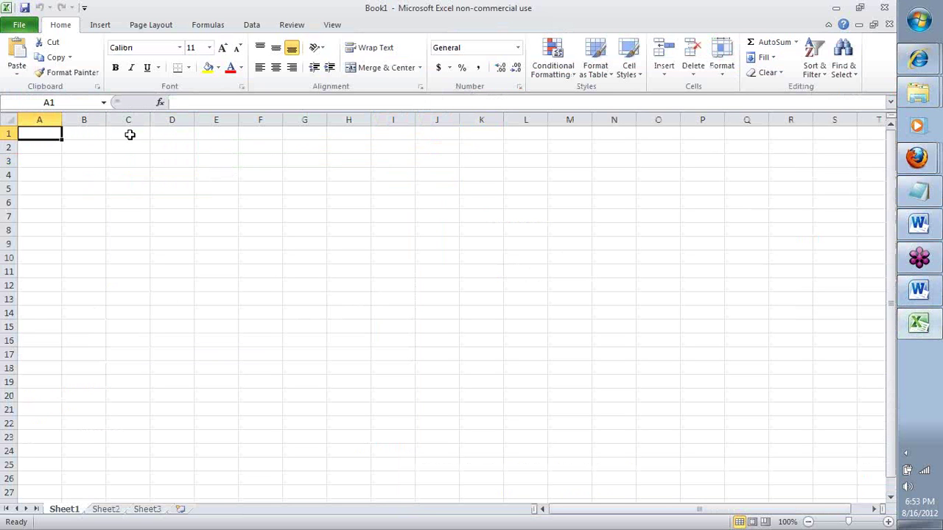
type("Test Name")
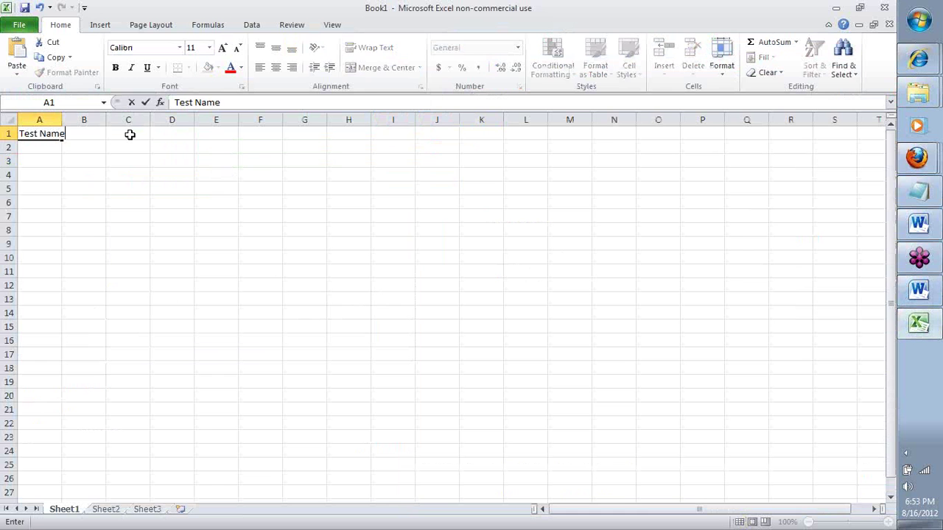
key("Tab")
type("Details")
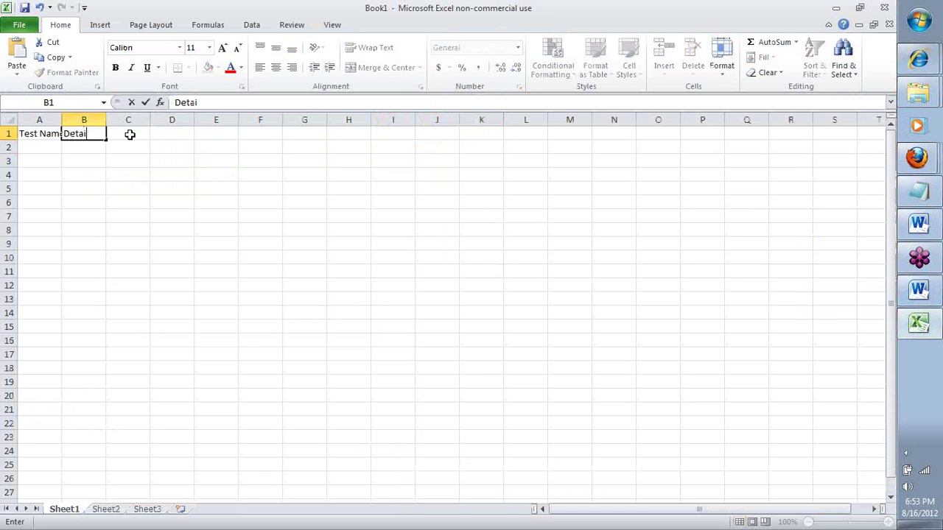
left_click(110, 173)
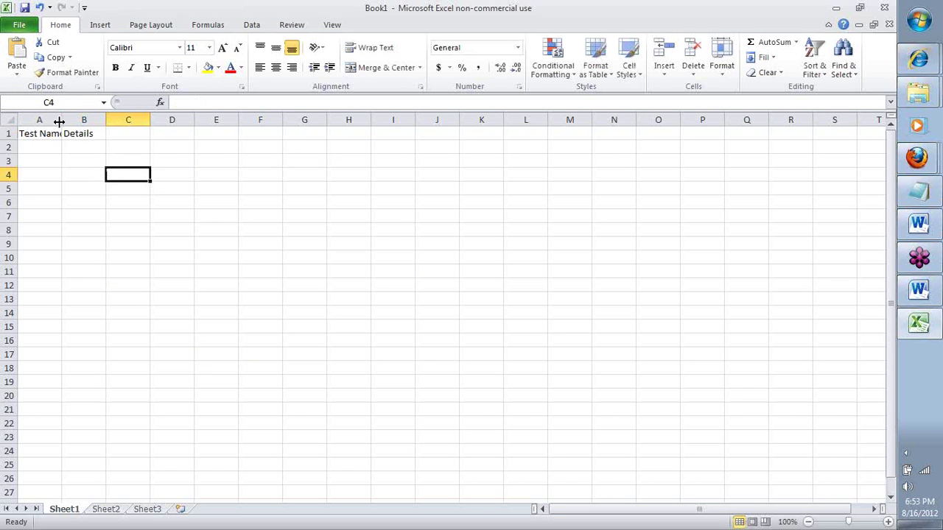
left_click_drag(61, 120, 93, 121)
- Enter 'Youtube Search works correctly' in A2 and widen column A to fit it
left_click(65, 145)
type("Y")
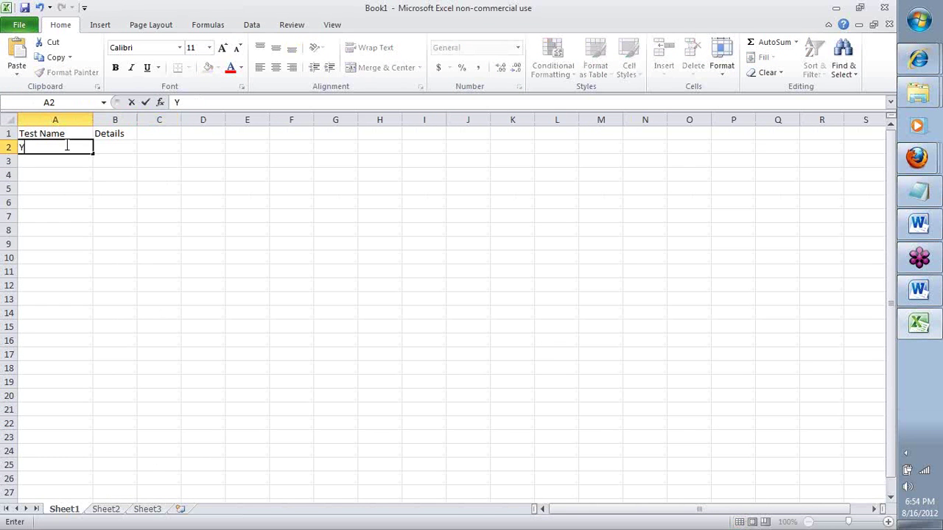
type("outube Search")
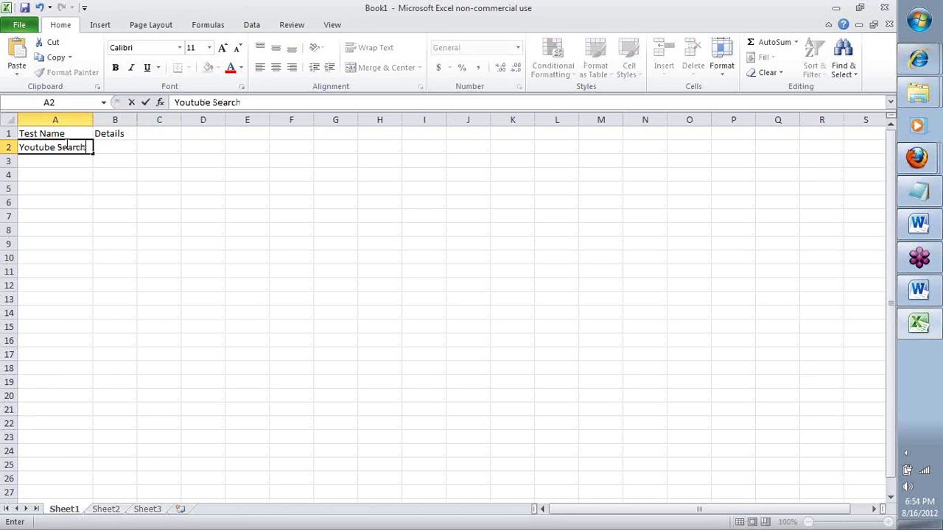
type(" wopr")
key("BackSpace")
key("BackSpace")
key("BackSpace")
type("rks correctly")
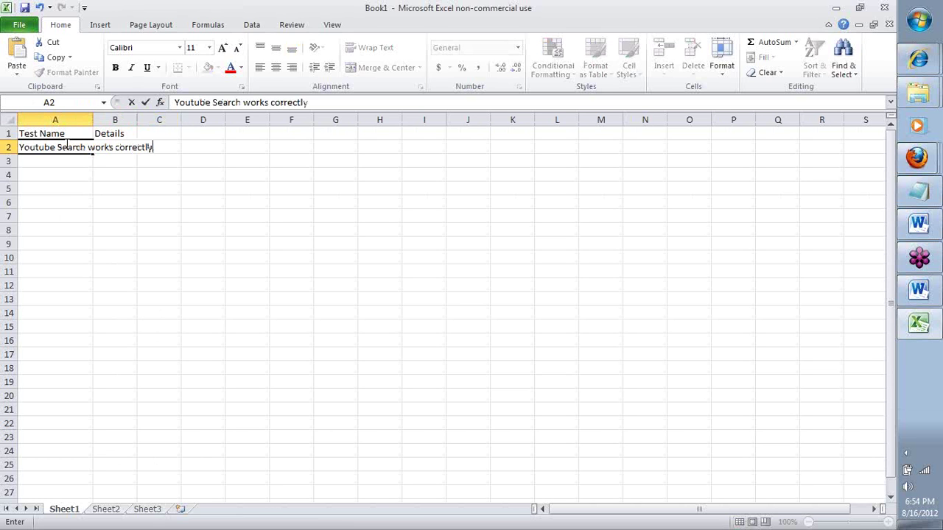
key("Return")
left_click_drag(93, 119, 297, 122)
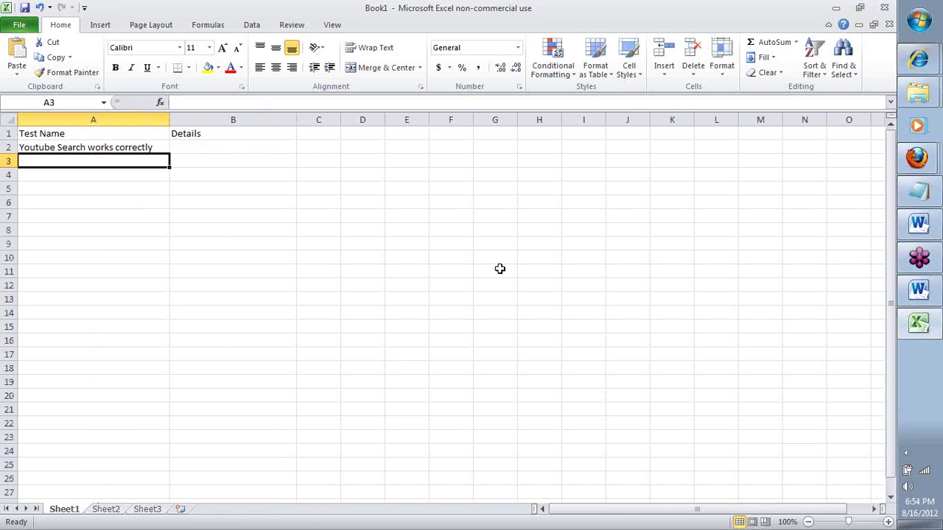
- Copy the A2 description into B2 and replace A2 with 'Search'
left_click(86, 148)
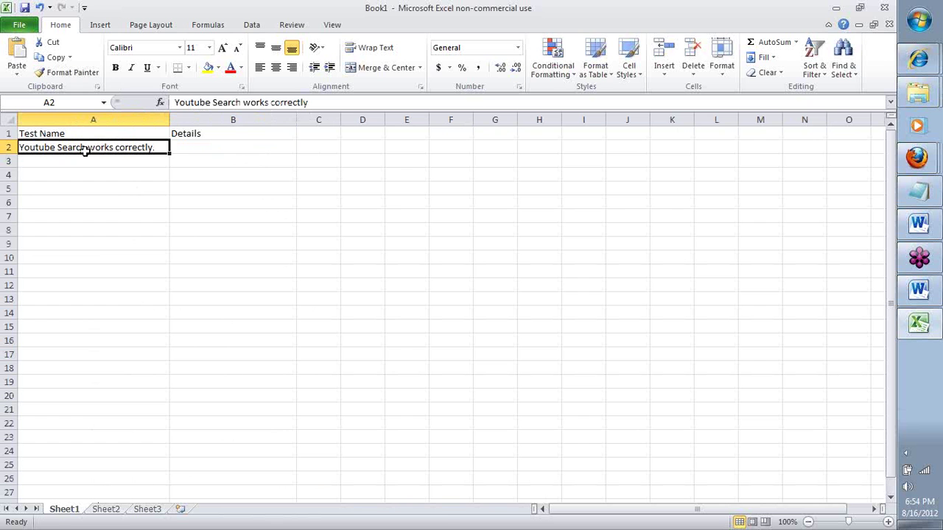
key("ctrl+c")
key("Right")
key("ctrl+v")
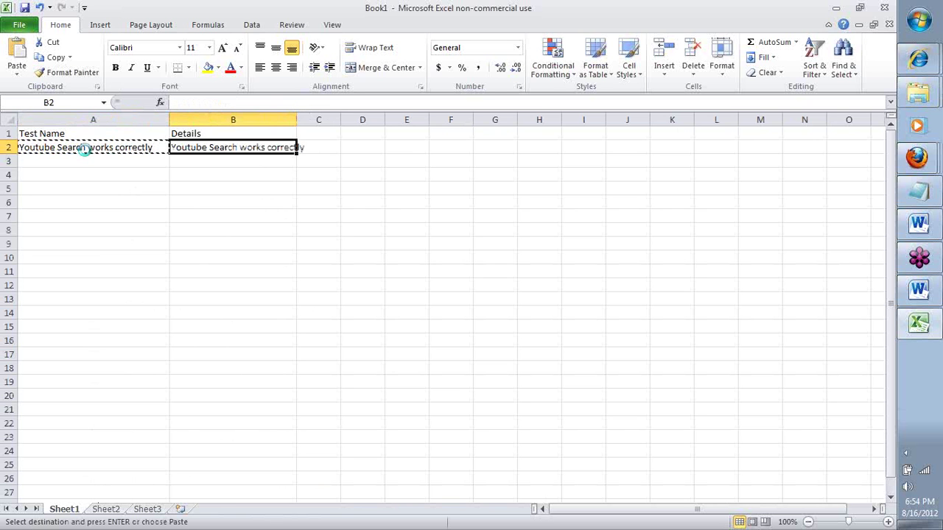
left_click(86, 149)
type("Search")
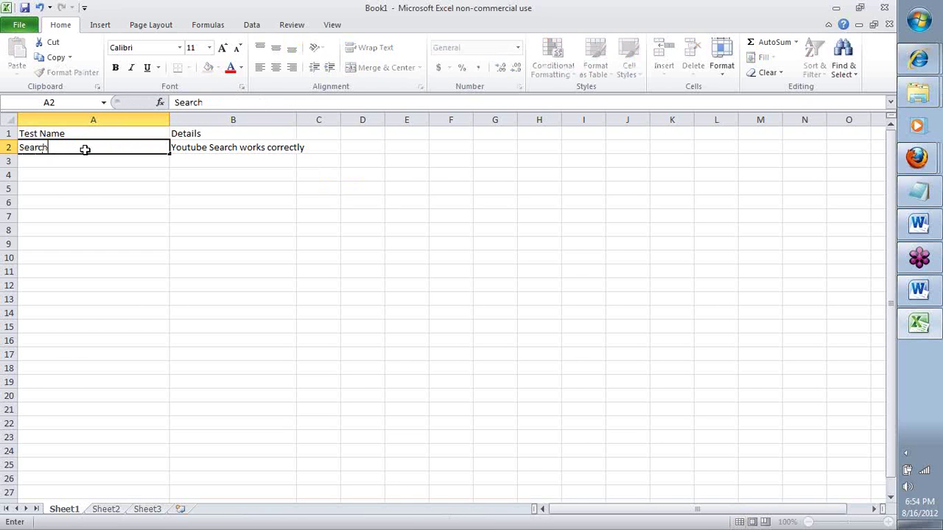
key("Return")
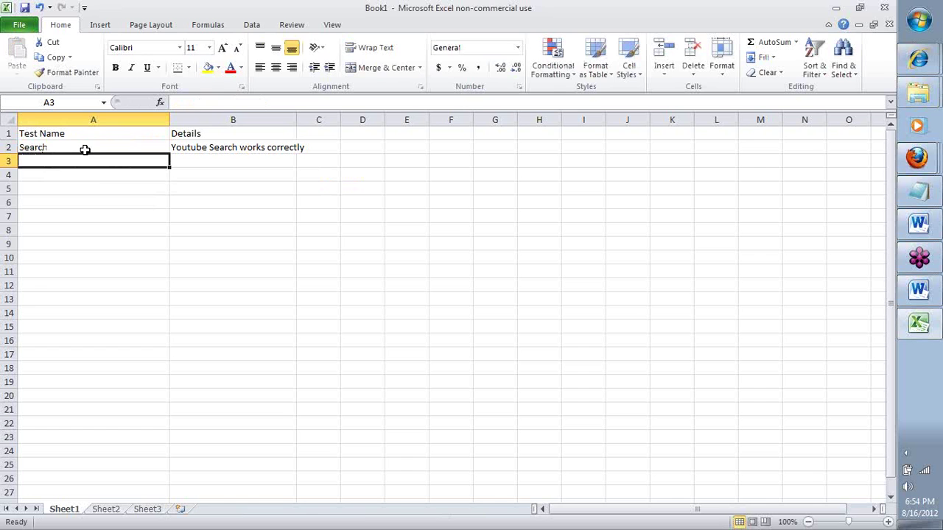
left_click(93, 146)
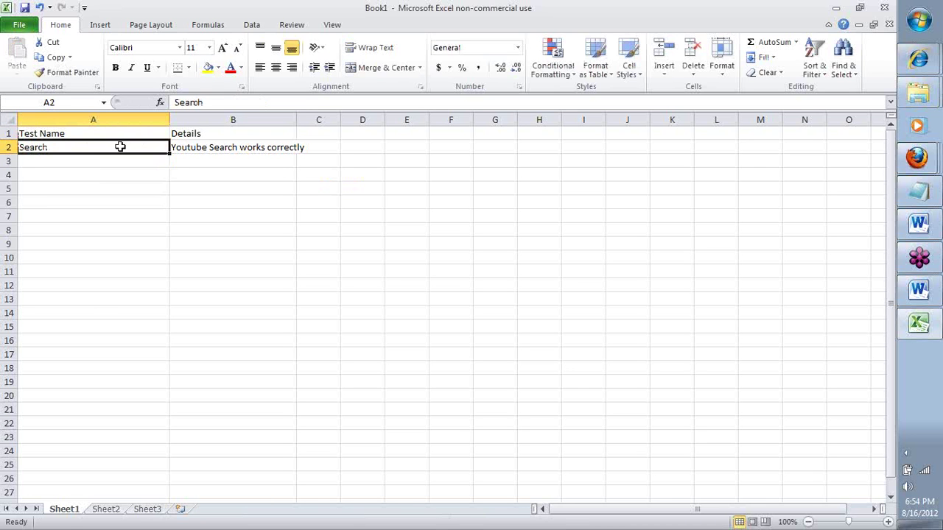
left_click(197, 147)
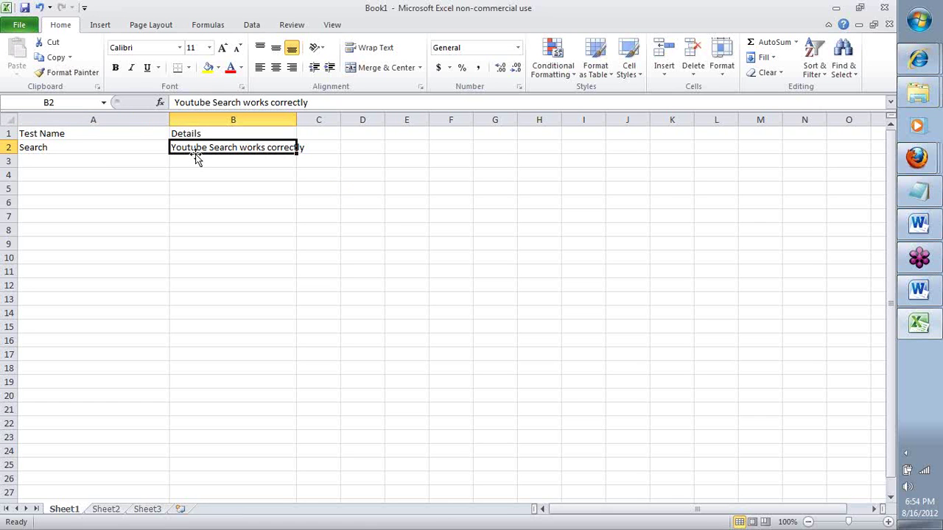
- Insert a new empty column before column A
left_click(44, 118)
right_click(45, 118)
left_click(76, 122)
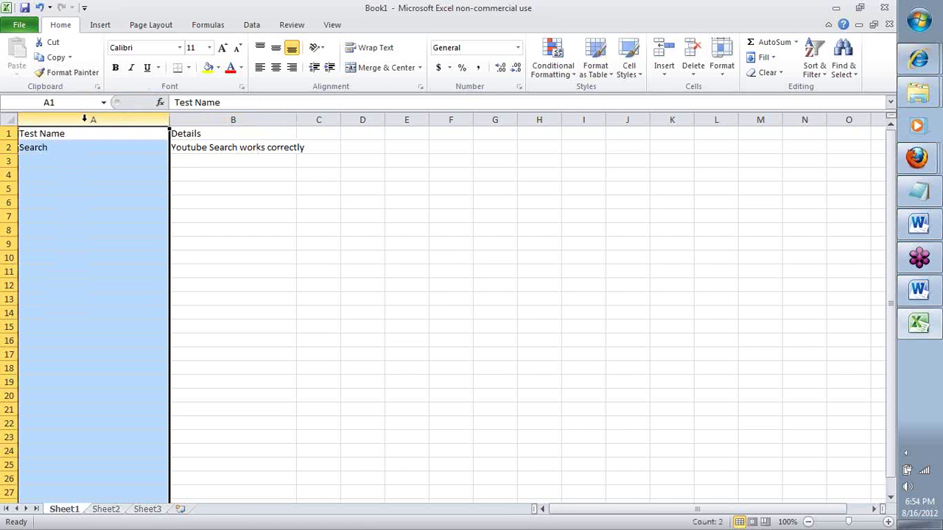
right_click(84, 119)
left_click(112, 212)
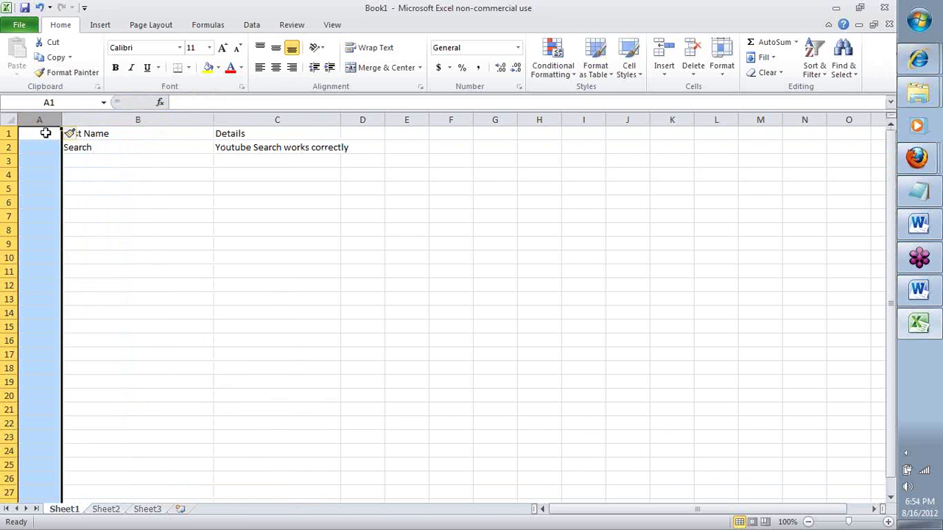
- Enter headers 'Test Name' and 'Steps', then 'Search' in A2 and 'Go To youtube.com' in B2
left_click(46, 133)
type("Tes")
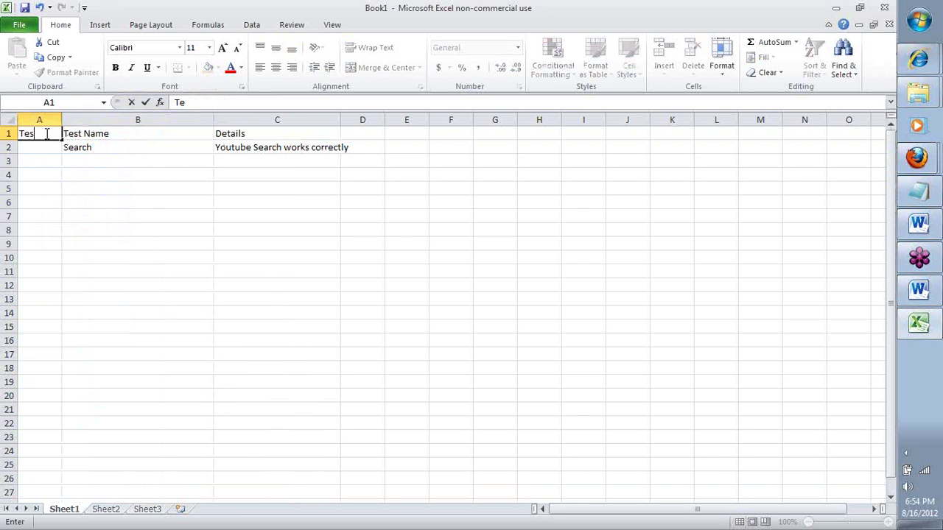
type("t Name")
key("Tab")
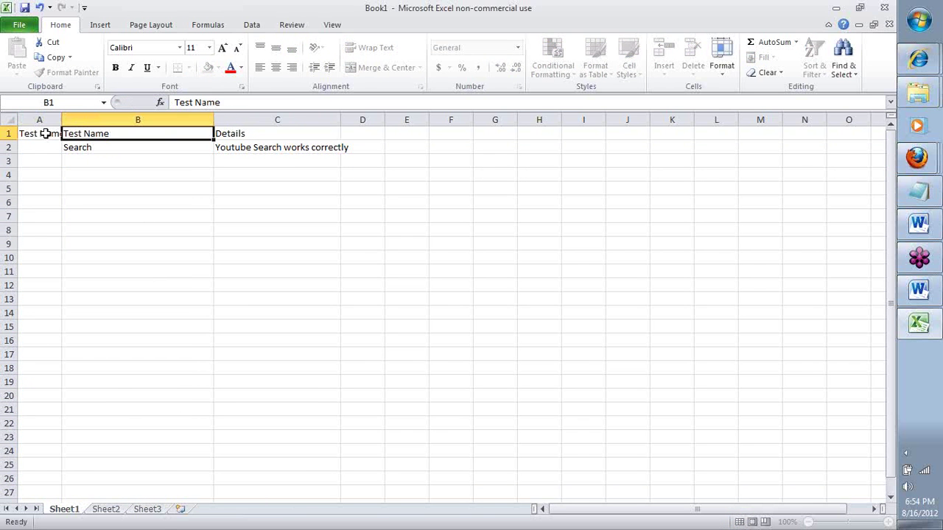
type("Step")
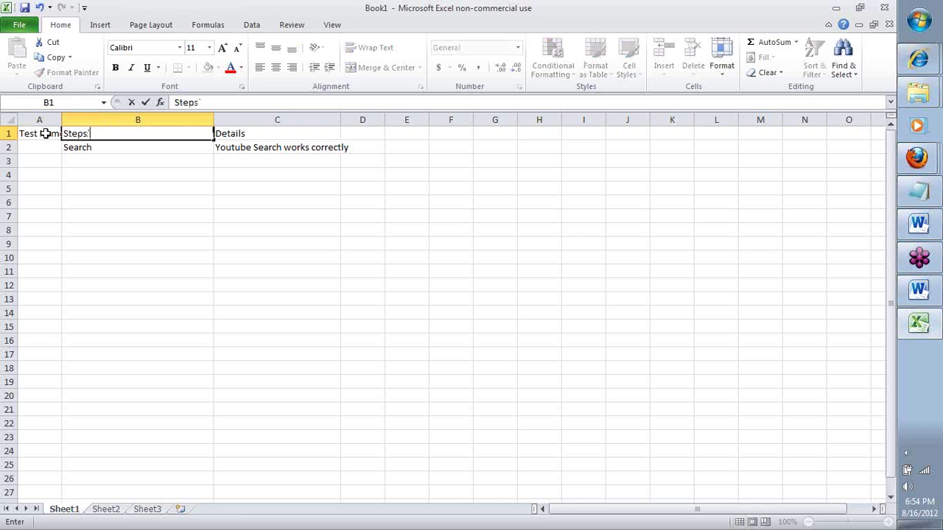
type("s")
key("Tab")
key("Down")
key("Left")
key("Left")
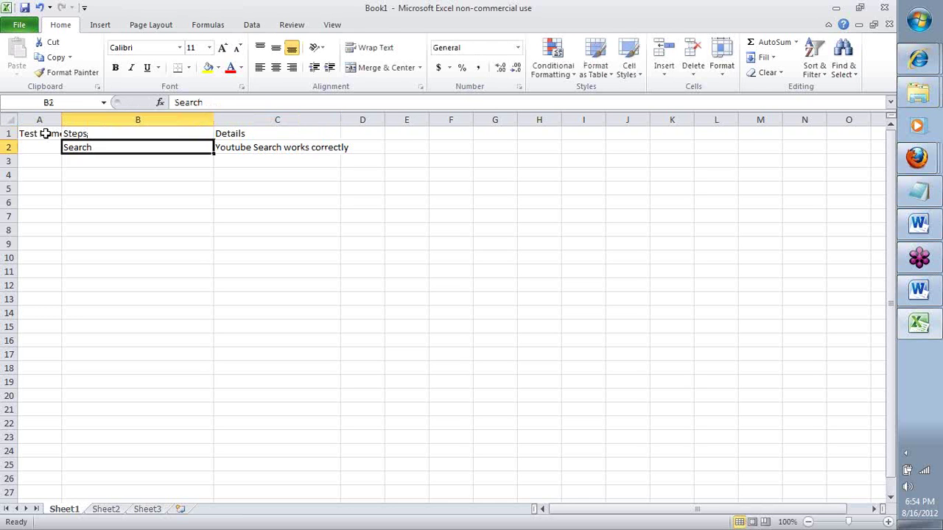
type("Search")
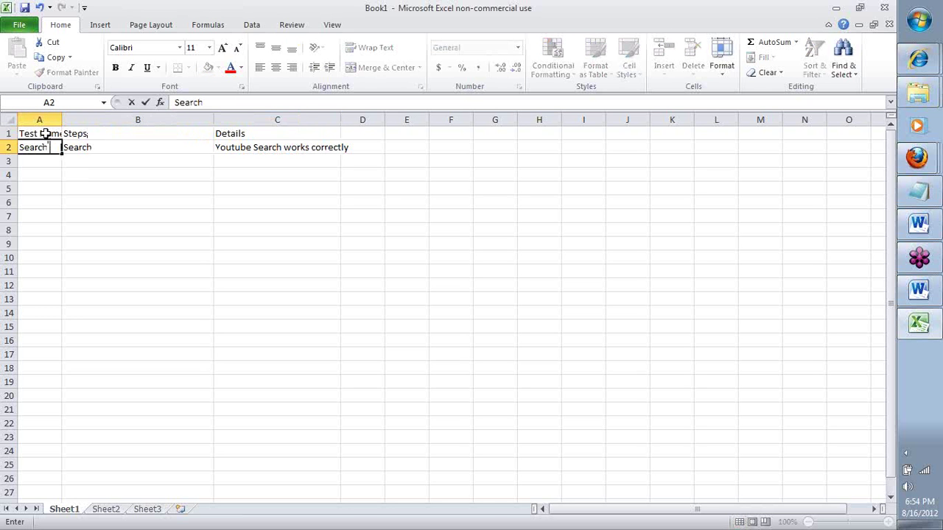
key("Tab")
type("Go To")
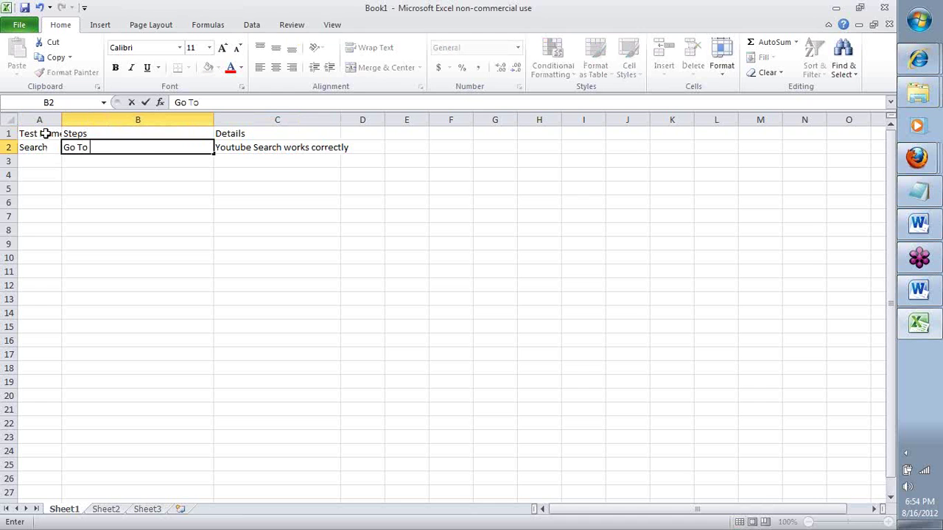
type(" youtube.com,")
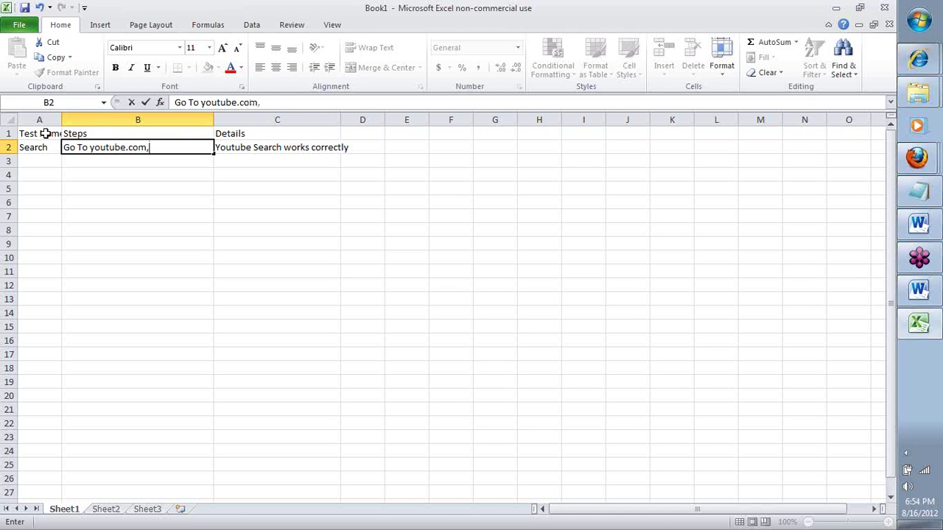
- Confirm the 'Go To youtube.com' step and put 'Search' in both A2 and A3
key("Return")
key("Up")
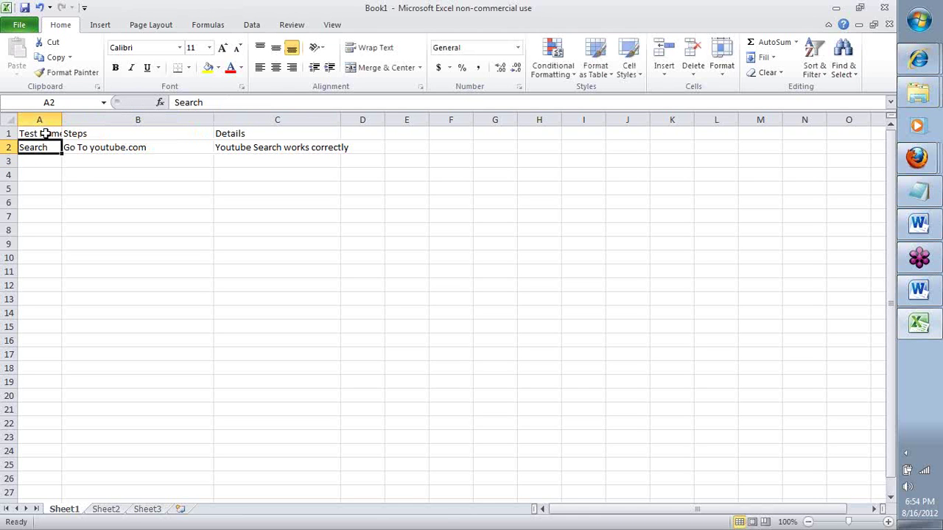
key("ctrl+x")
key("Down")
key("ctrl+v")
key("ctrl+c")
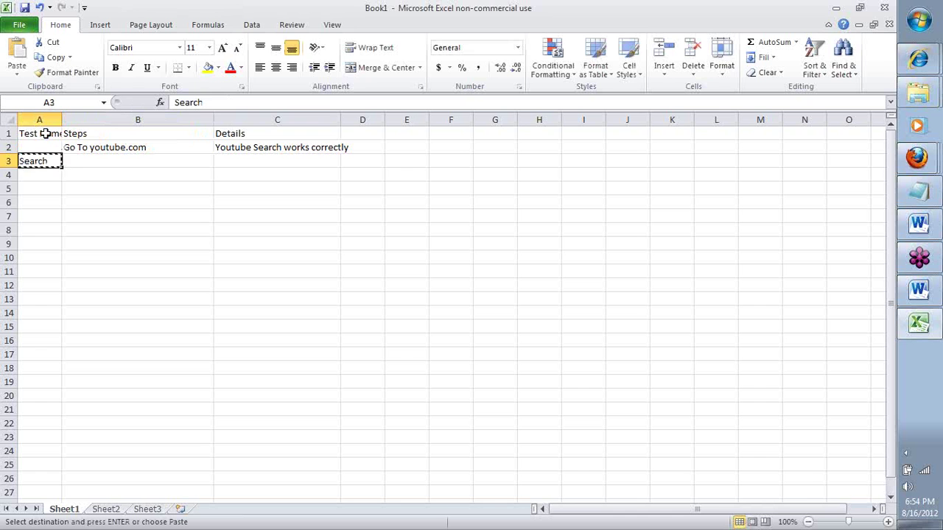
key("Up")
key("ctrl+v")
- Enter 'Enter a search term' as the step in B3
key("Right")
key("Down")
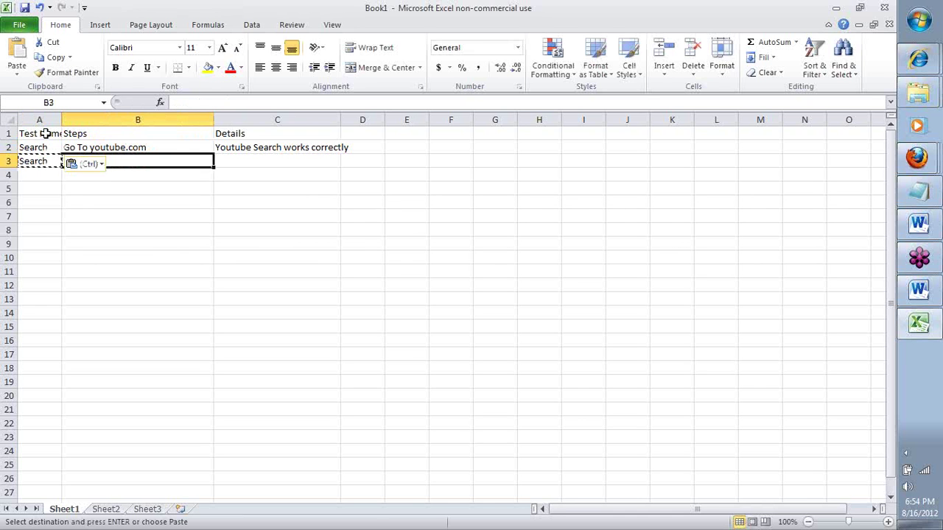
type("SEnt")
key("BackSpace")
key("BackSpace")
key("BackSpace")
key("BackSpace")
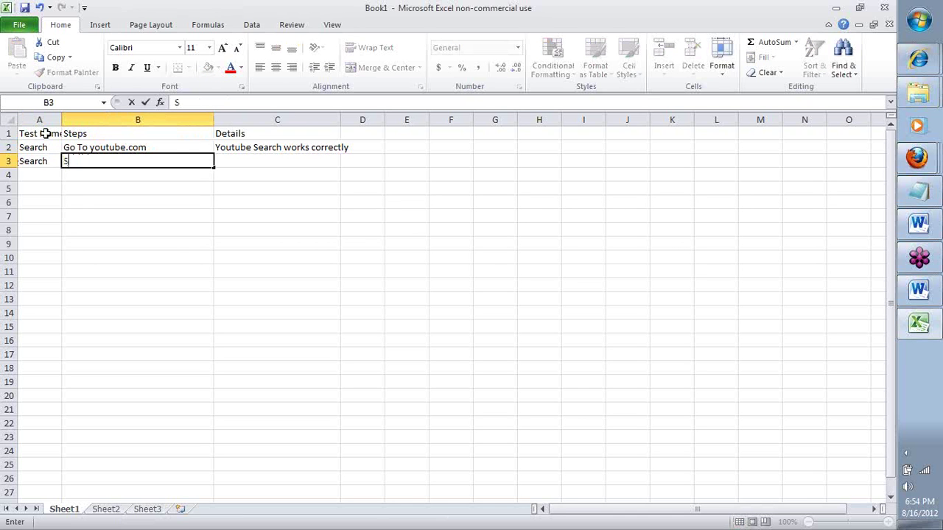
type("Enter a search")
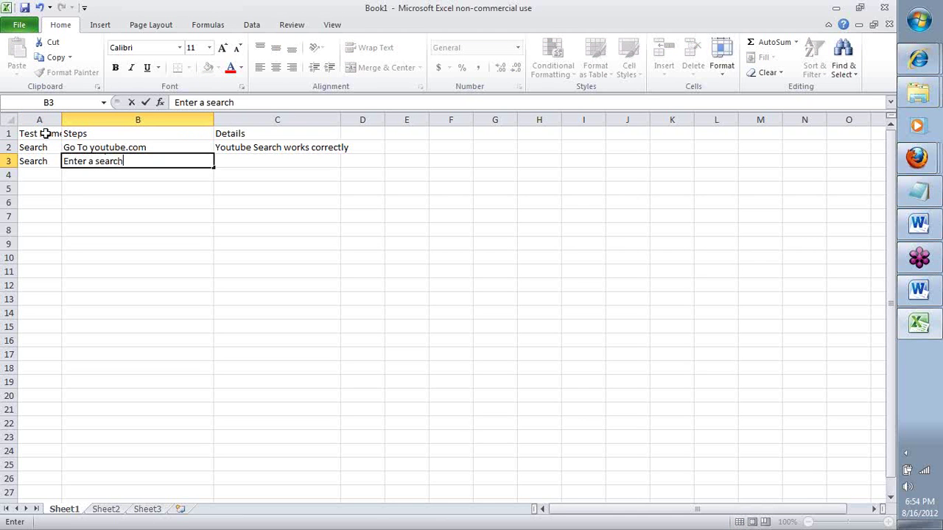
type(" teer")
key("BackSpace")
key("BackSpace")
type("rm")
key("Return")
key("Up")
key("Up")
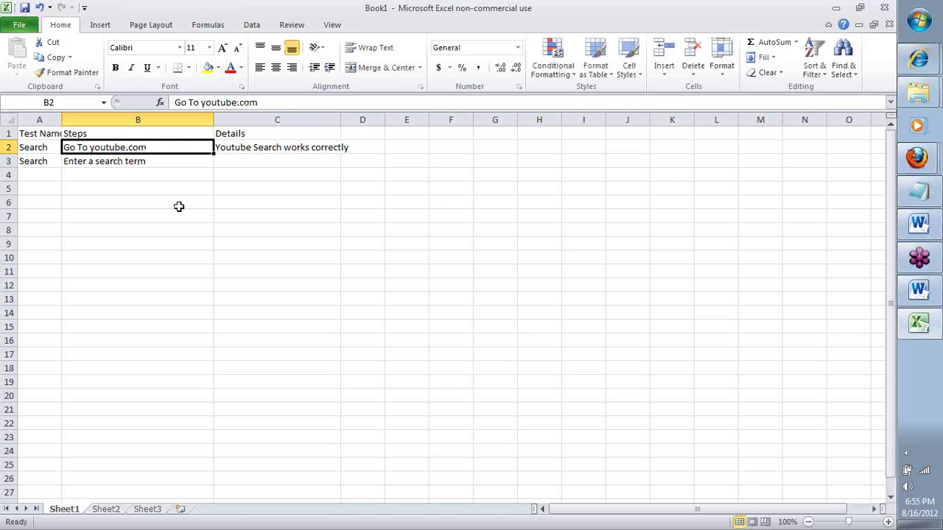
- Start row 4 with 'Search' in A4 and 'Verify that the' in B4
left_click(33, 171)
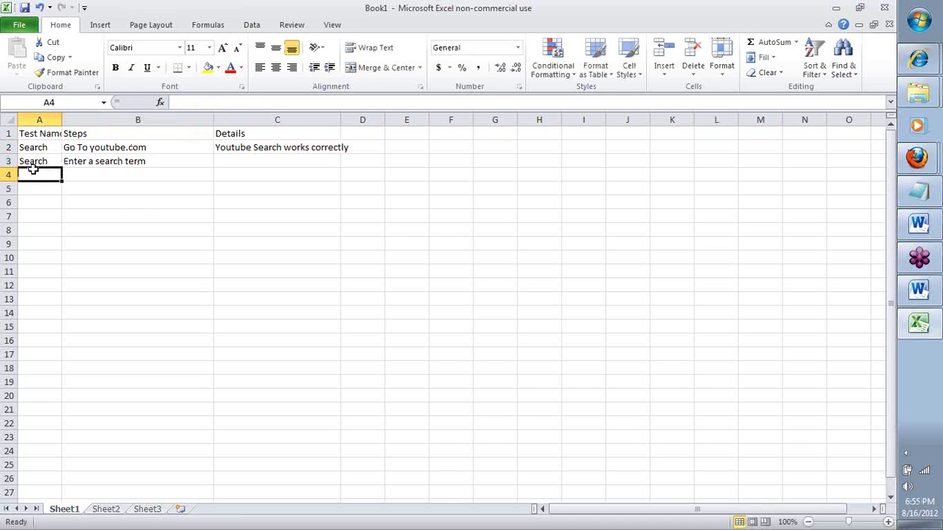
type("Search")
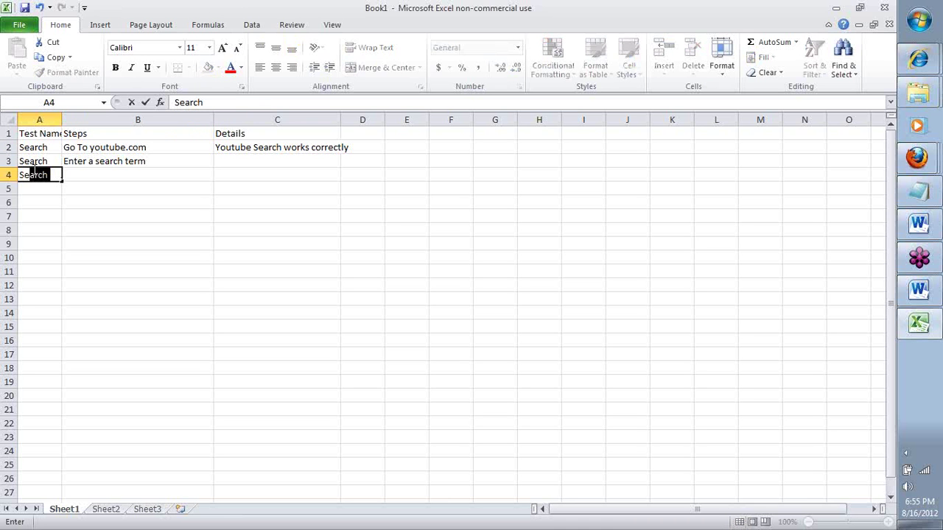
key("Tab")
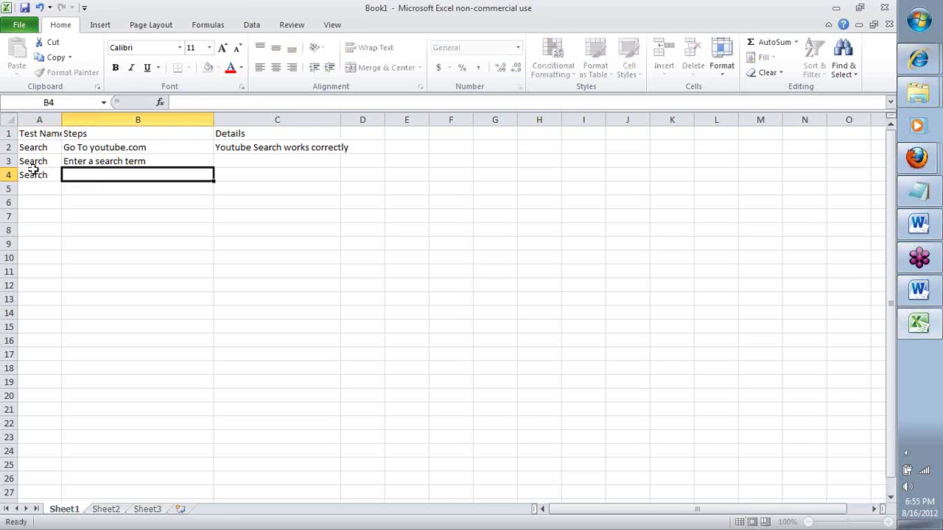
type("Veryffy that the")
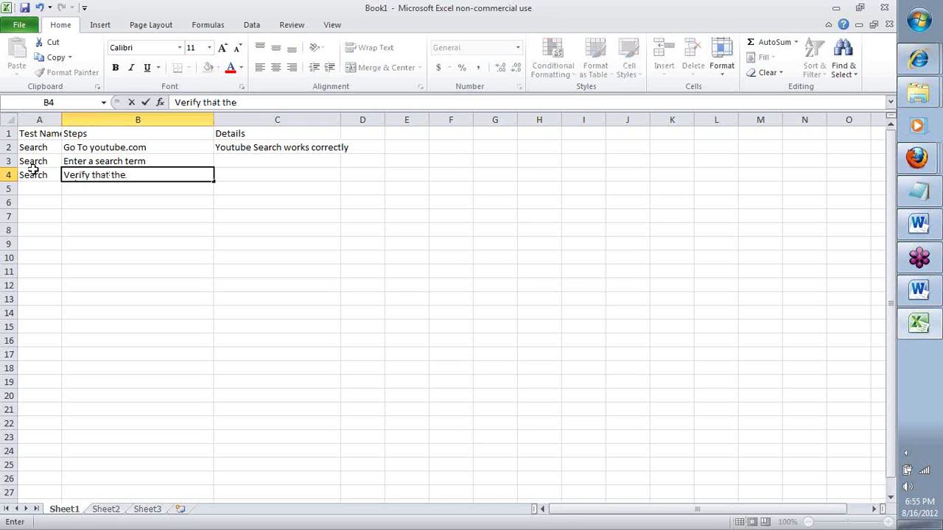
left_click(916, 157)
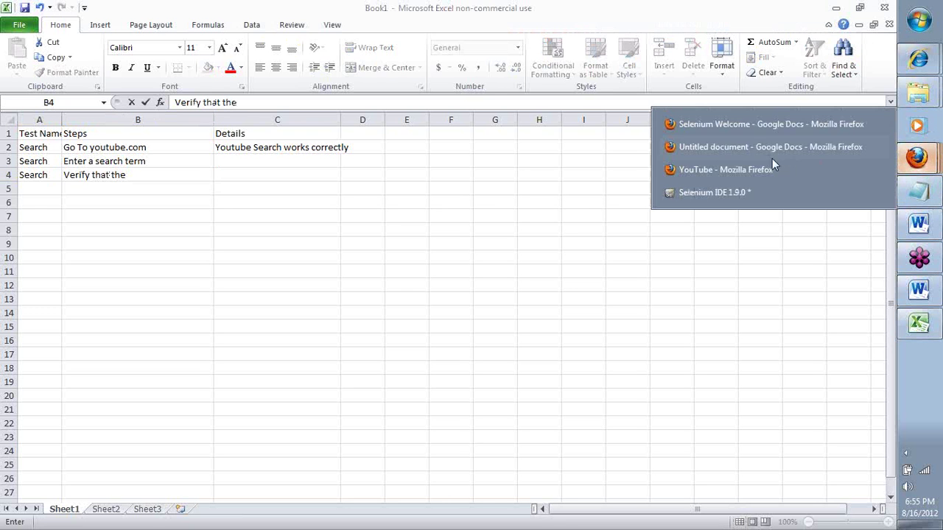
- Reload youtube.com in Firefox, search for 'selenium', and highlight the roughly 13,200 results count
left_click(720, 171)
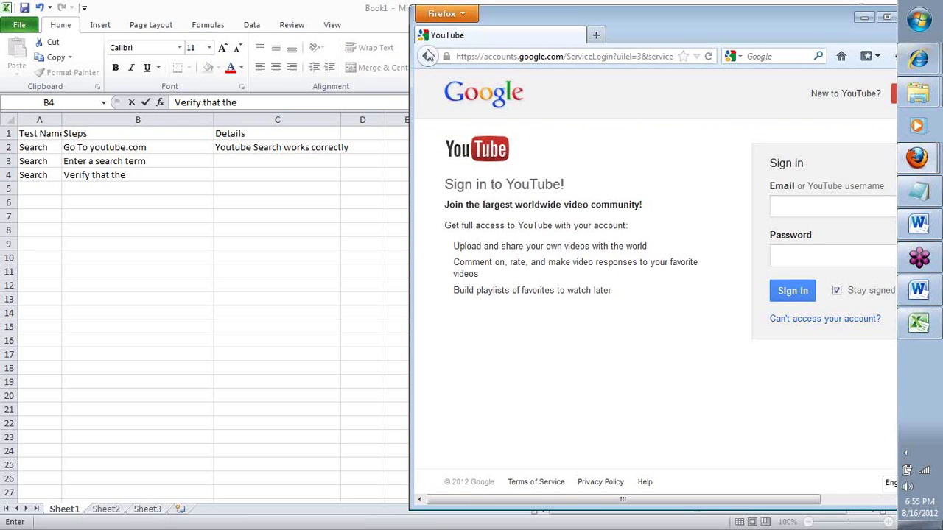
left_click(464, 56)
type("youtube.com/")
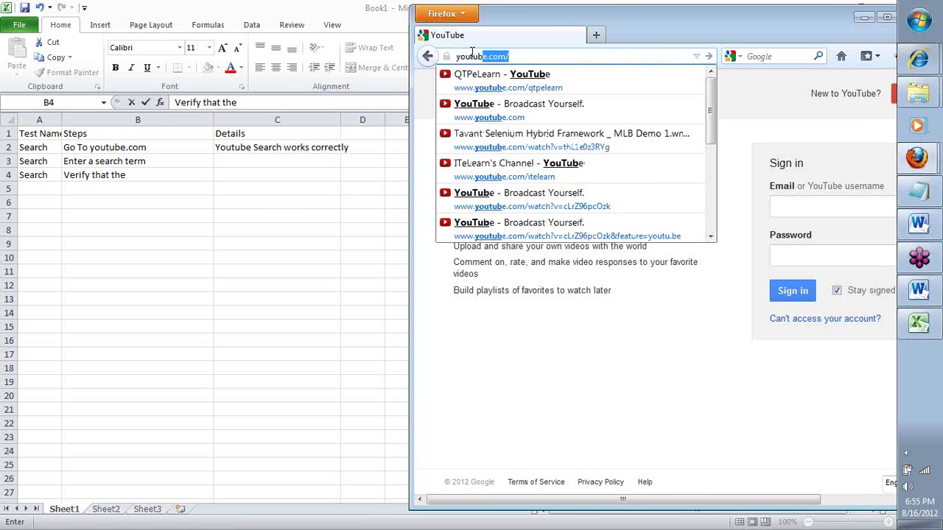
key("Down")
key("Down")
key("Return")
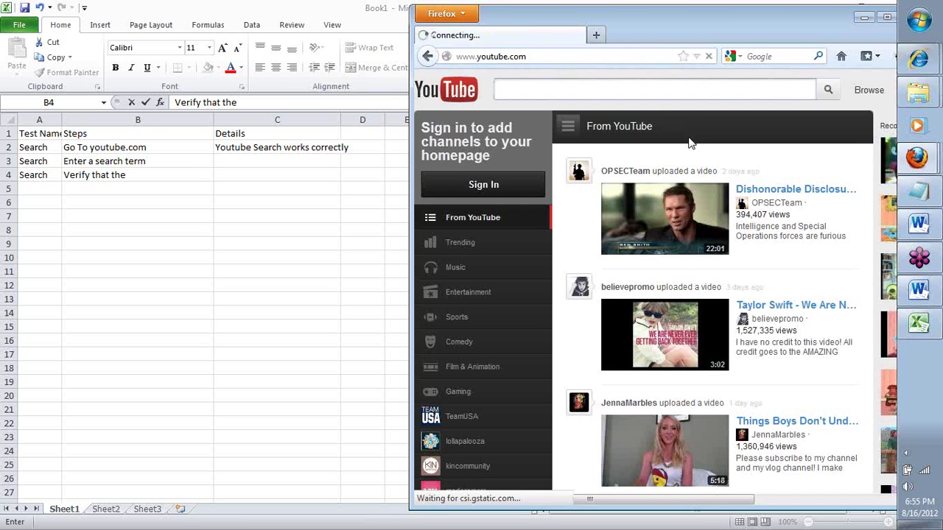
type("sel")
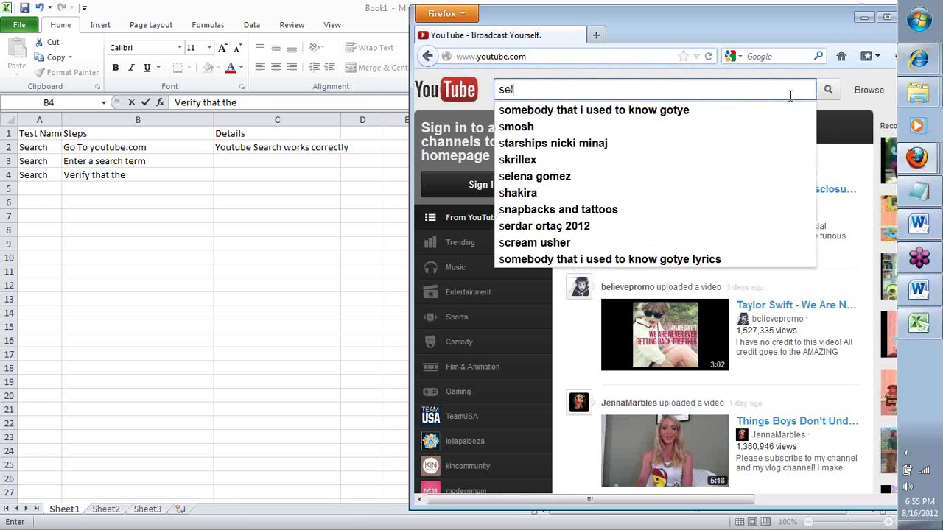
type("enium")
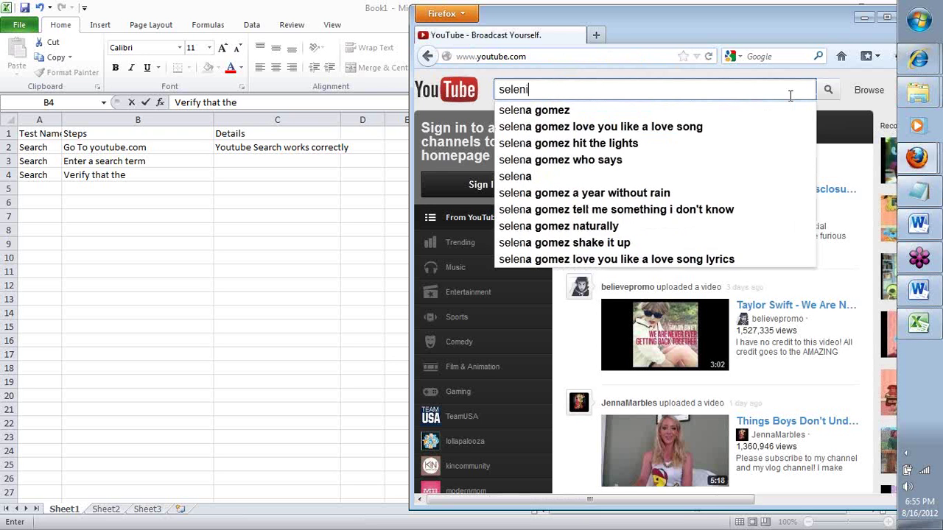
left_click(829, 93)
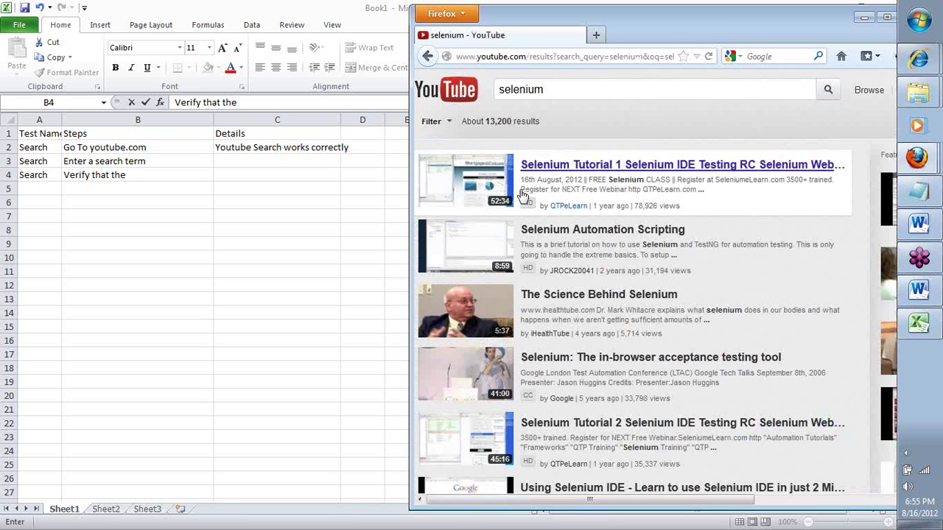
left_click_drag(539, 122, 472, 127)
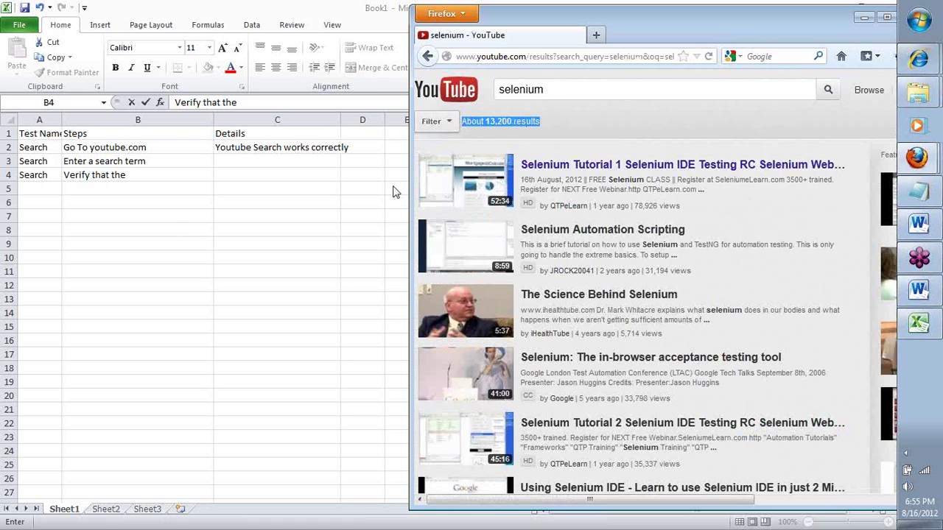
- Extend the B3 step to read 'Enter a search term - Selenium'
left_click(140, 175)
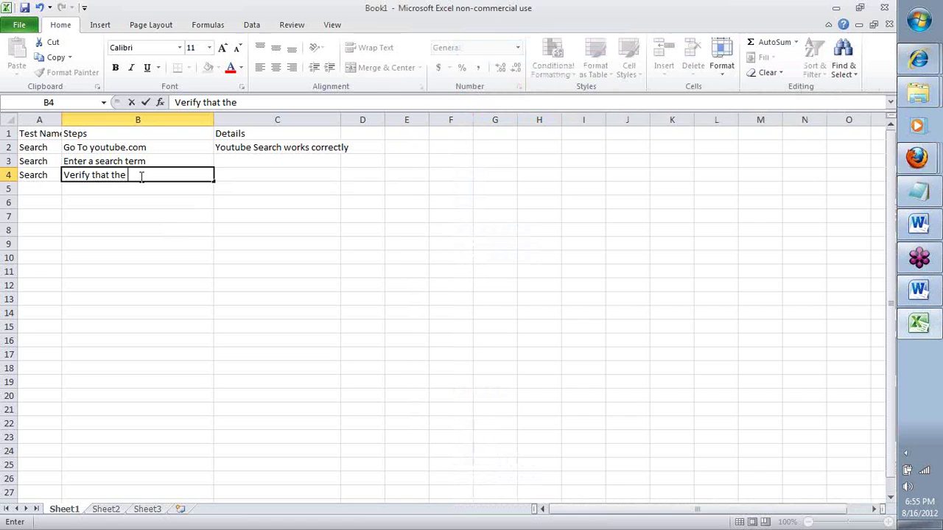
key("Tab")
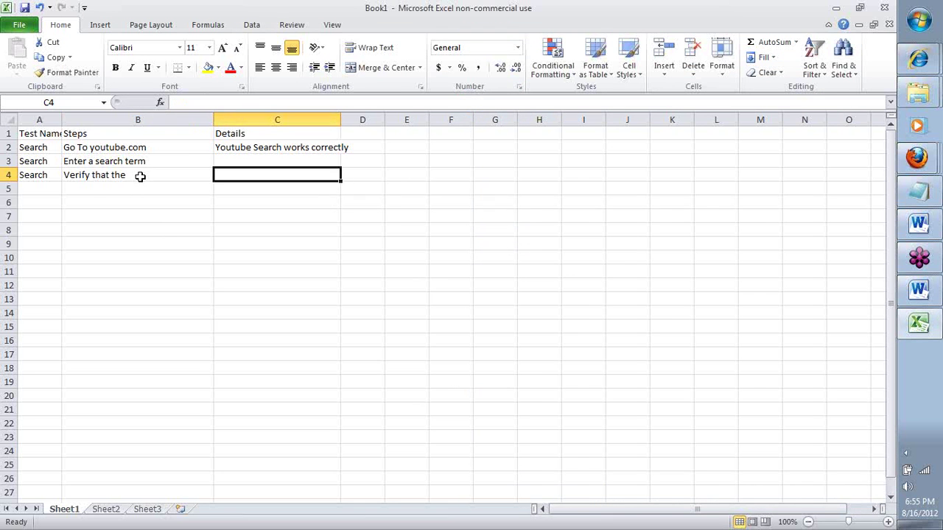
key("Left")
key("Up")
key("F2")
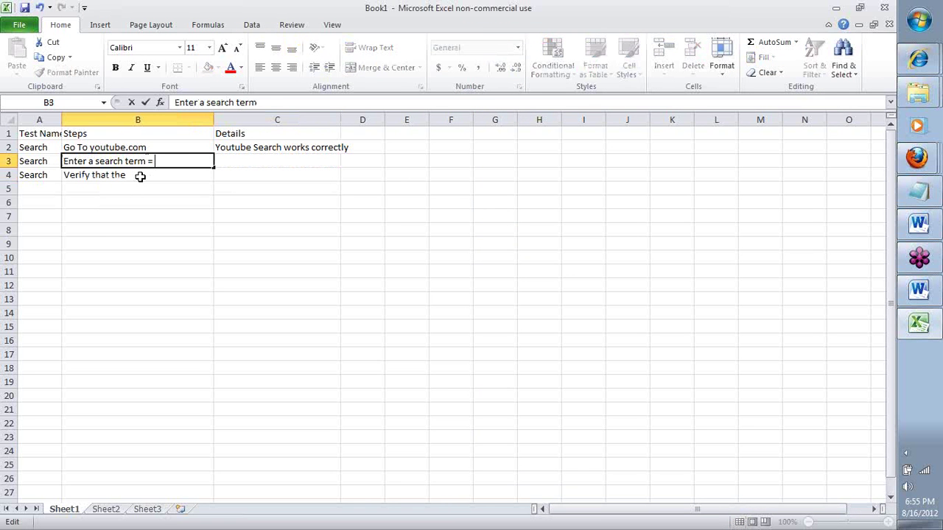
type("- Selenium")
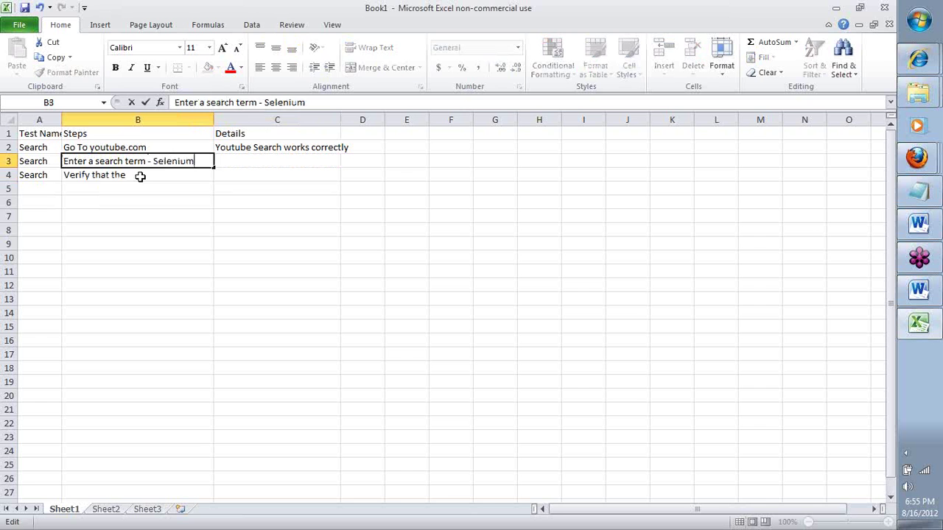
key("Return")
- Copy the Verify step down to B5 and change B4 to 'Click the search button or image'
key("ctrl+c")
key("Down")
key("ctrl+v")
key("Up")
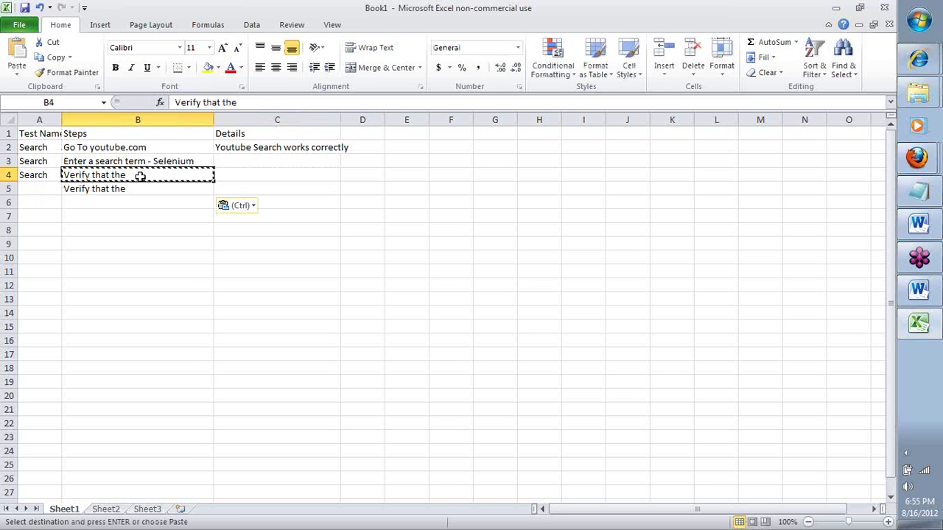
type("Click the search nbu")
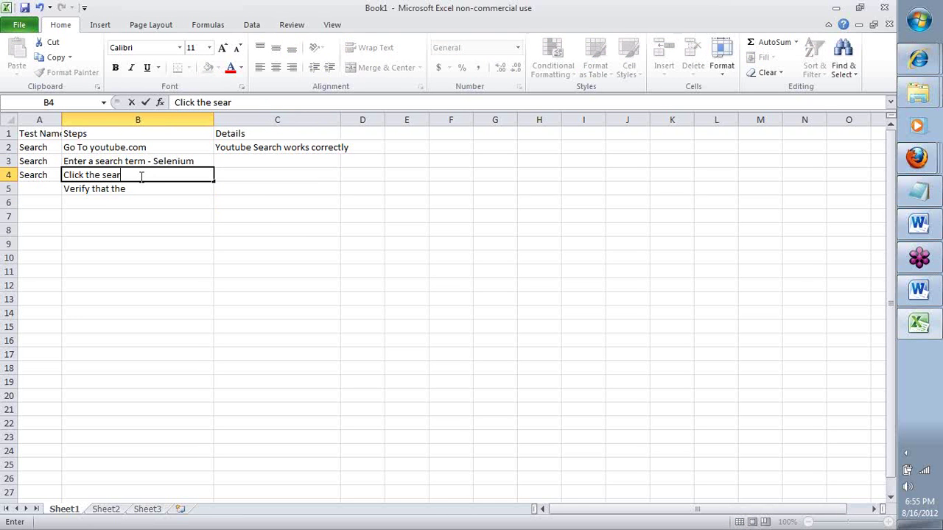
key("BackSpace")
key("BackSpace")
key("BackSpace")
type("button or image")
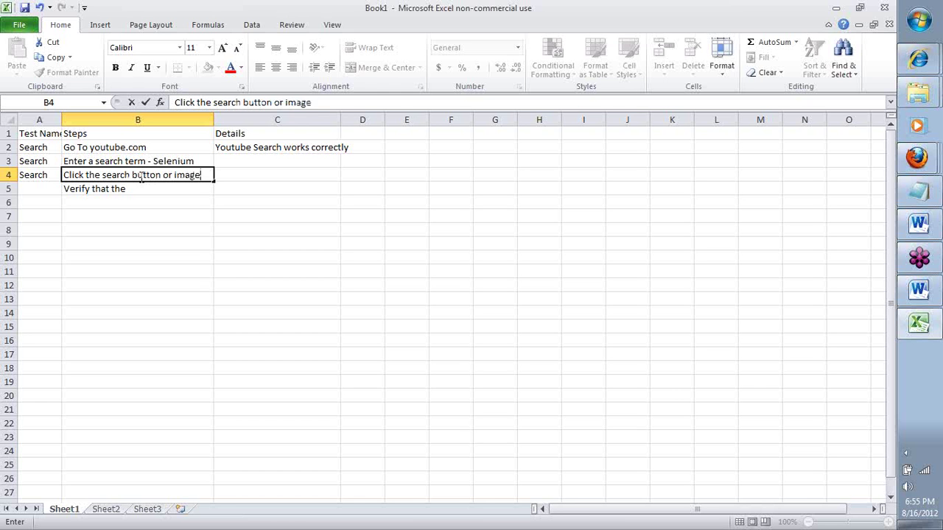
key("Return")
- Put 'Search' in A5 and 'Verify that the results show' in B5
key("Up")
key("ctrl+c")
key("Down")
key("ctrl+v")
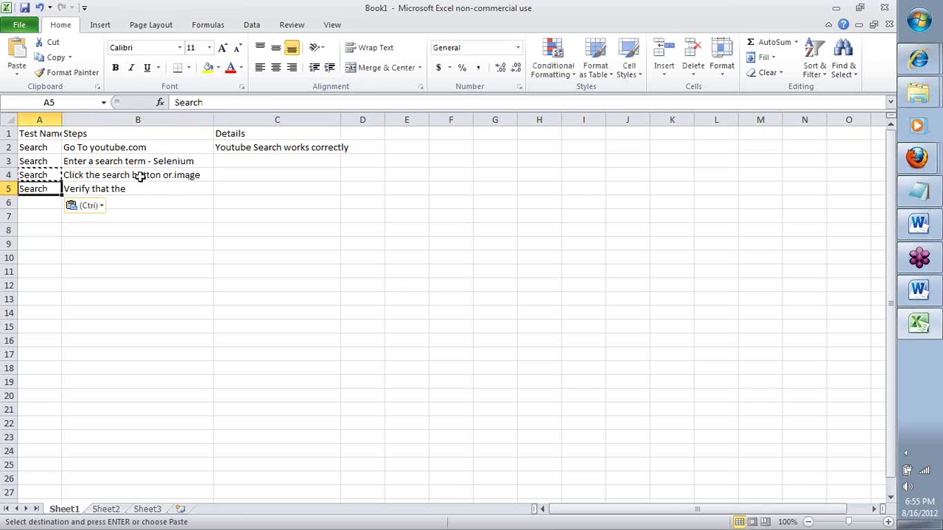
key("Right")
type("Verify that the")
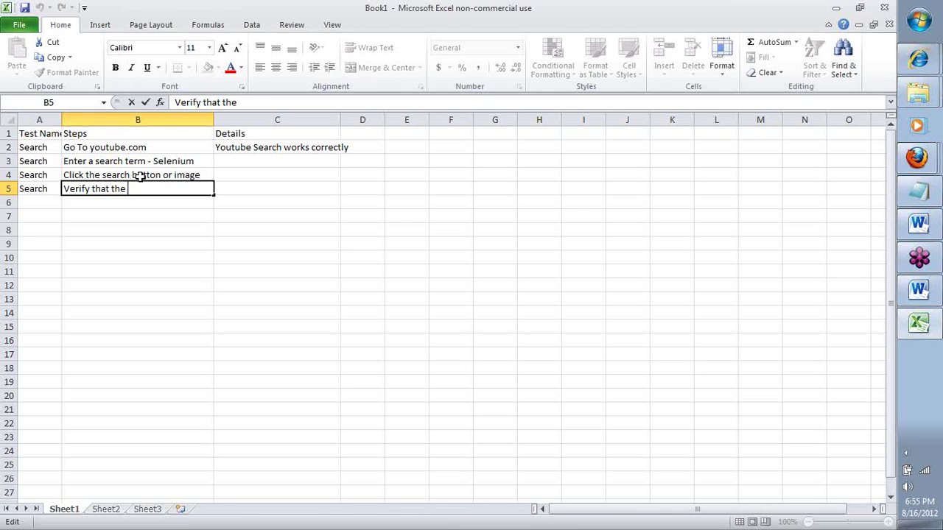
type(" results show")
key("Return")
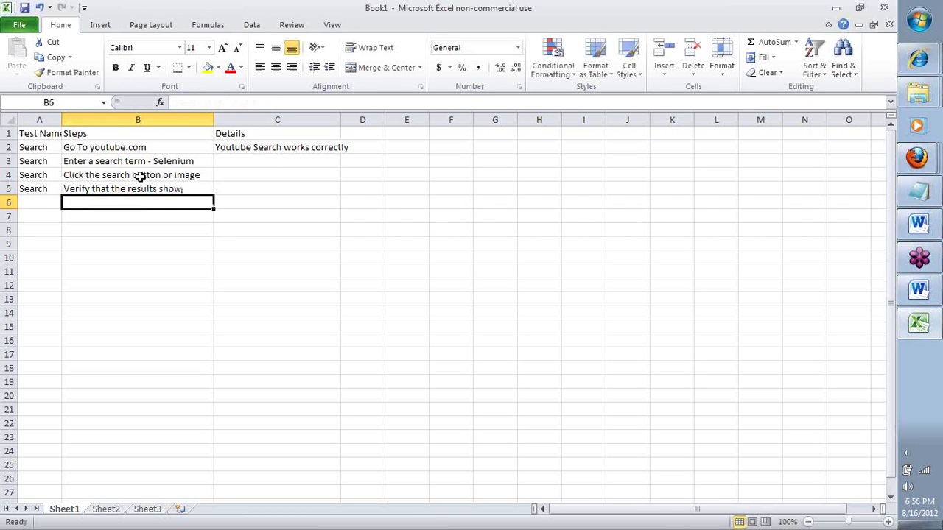
- Delete the Details column and widen column A
right_click(250, 116)
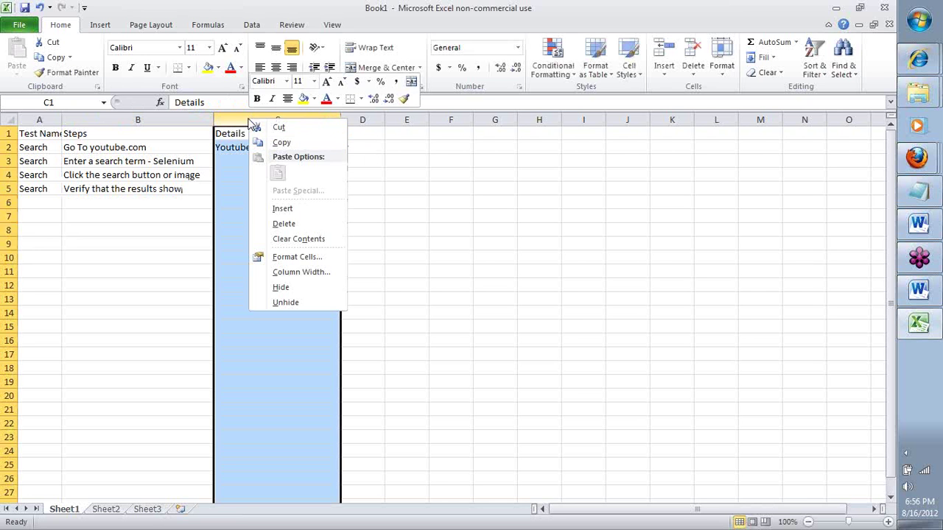
left_click(283, 223)
left_click(412, 174)
left_click_drag(63, 120, 123, 123)
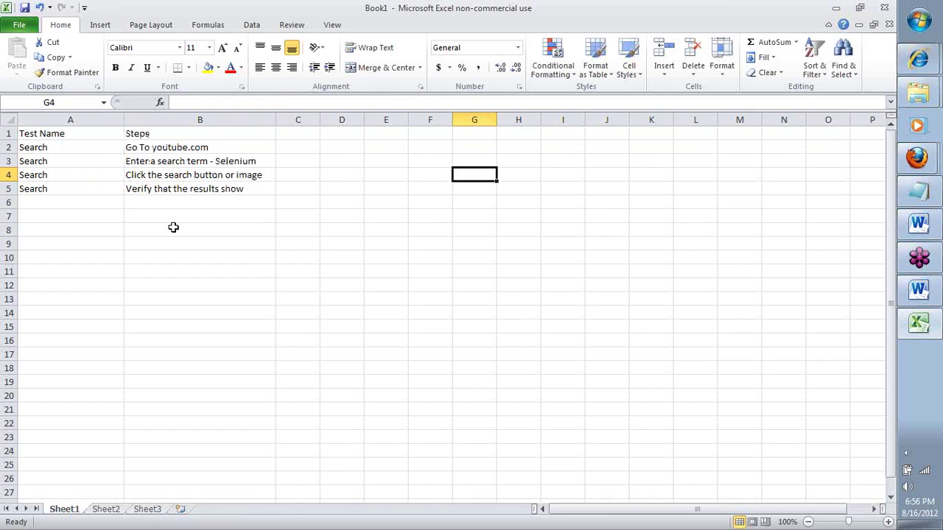
left_click(642, 245)
- Compare the four Search test rows in Excel against the YouTube results in Firefox
key("alt+Tab")
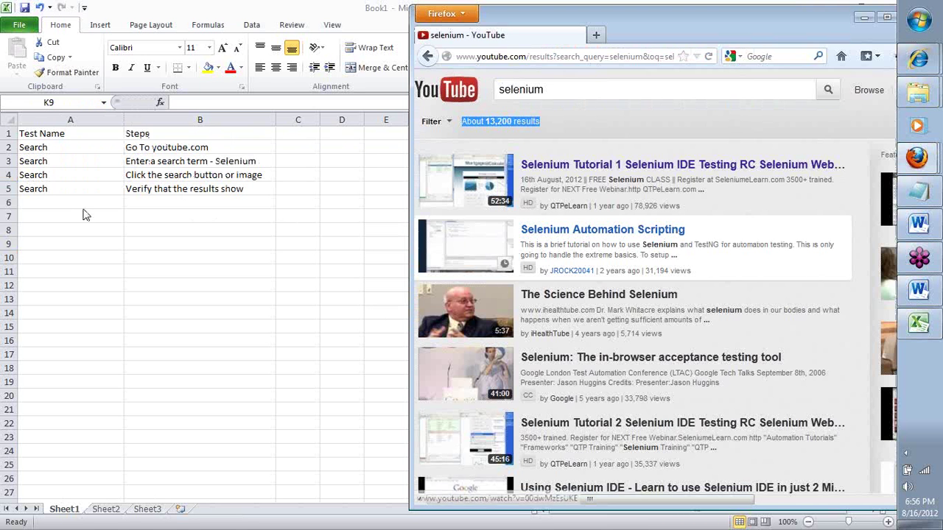
key("alt+Tab")
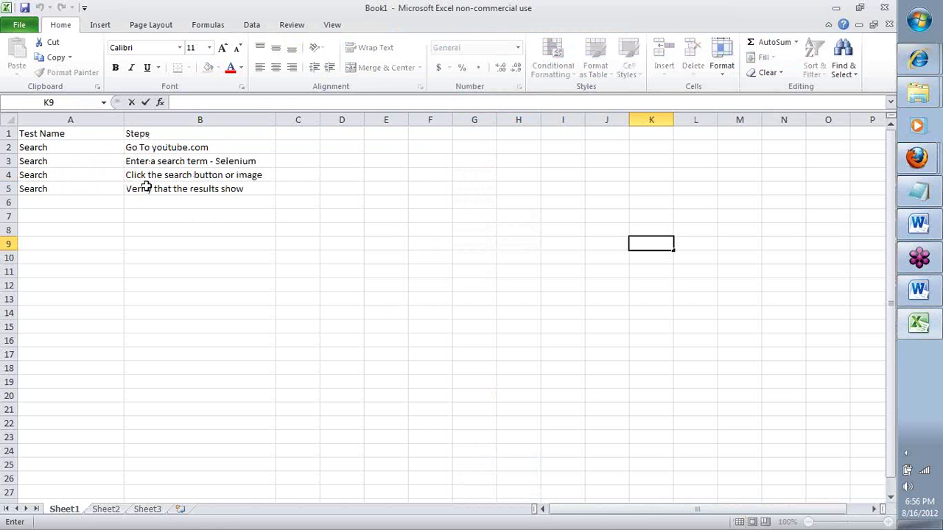
left_click_drag(151, 187, 93, 149)
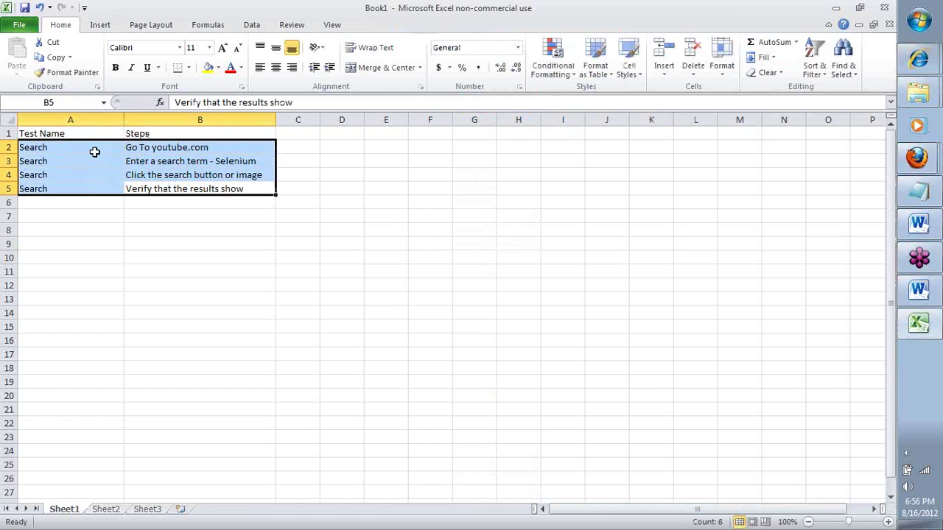
key("alt+Tab")
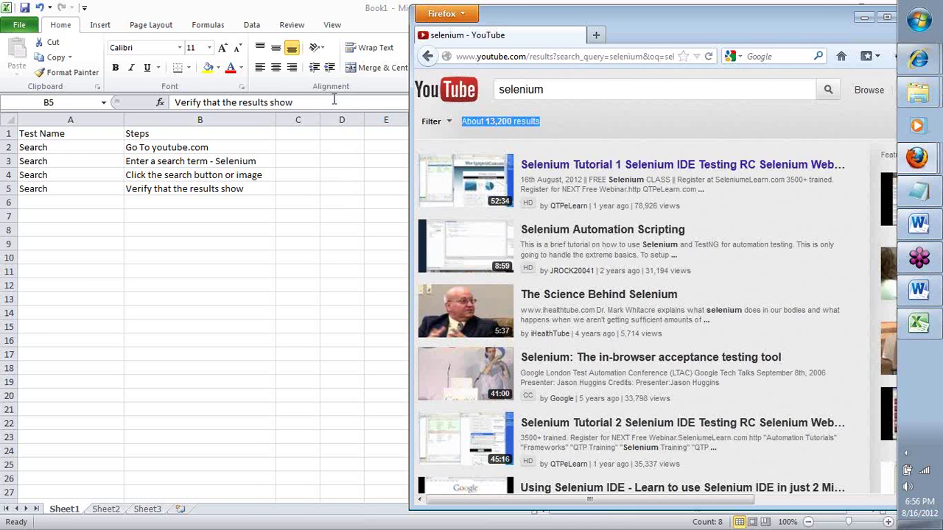
left_click(66, 151)
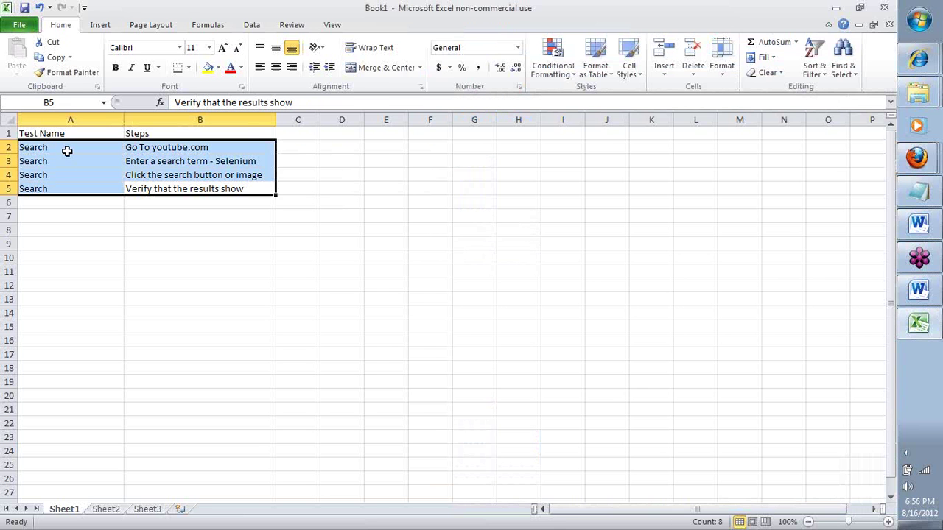
left_click(67, 150)
- Resize columns A and C, add a 'Result' heading in C1, and mark C2:C5 'Pass'
left_click_drag(123, 119, 96, 120)
left_click_drag(292, 119, 321, 120)
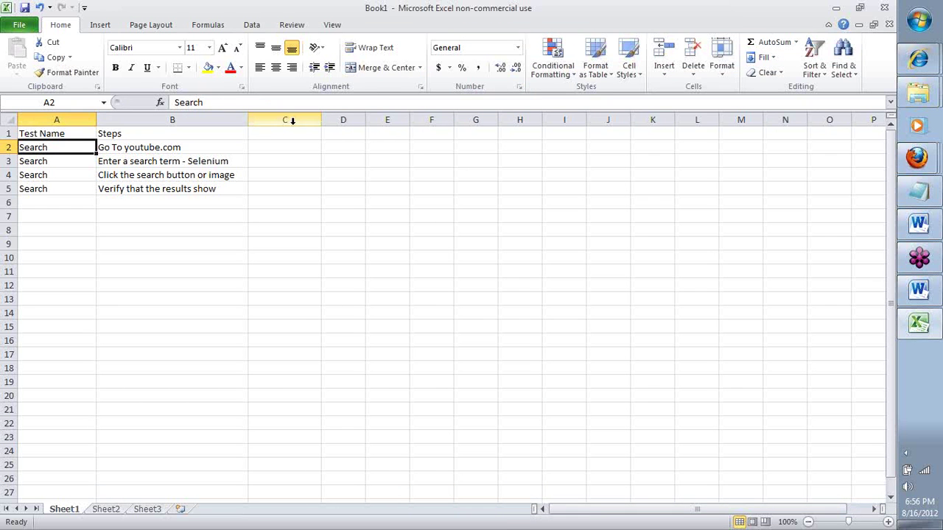
left_click(295, 133)
type("Result")
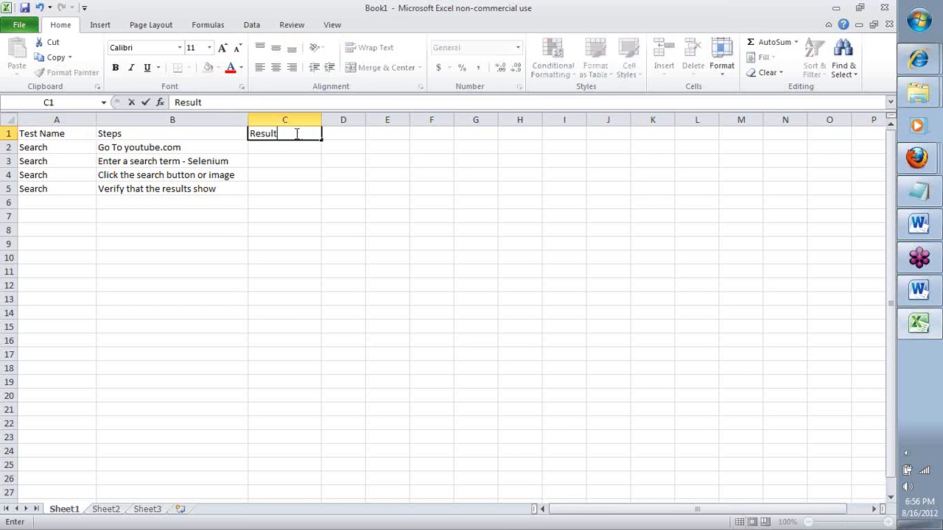
key("Return")
type("Pass")
key("Return")
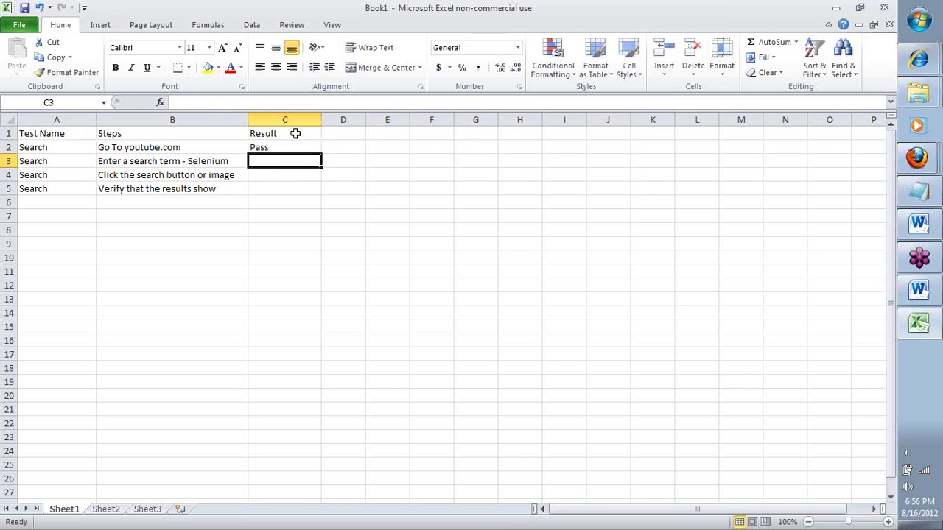
key("Up")
key("ctrl+c")
key("Down")
key("shift+Down")
key("shift+Down")
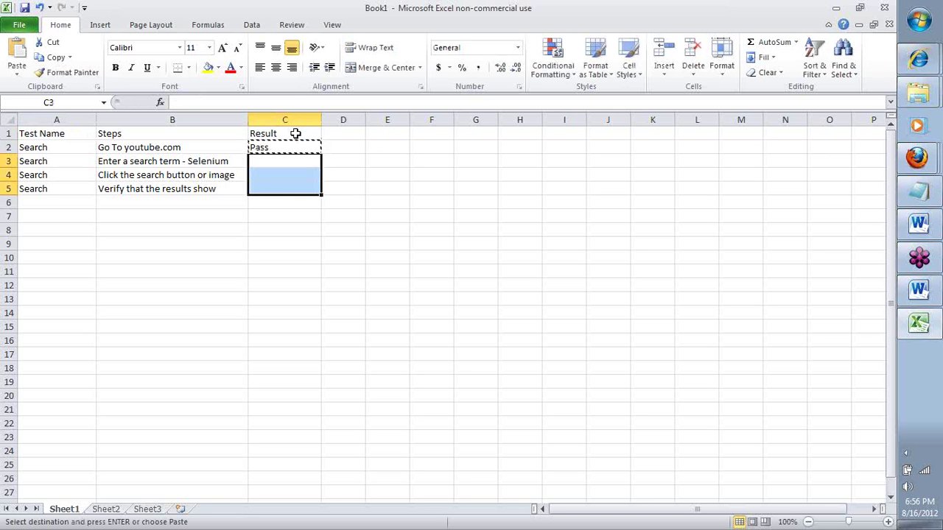
key("ctrl+v")
- Return Firefox to the YouTube home page
key("Home")
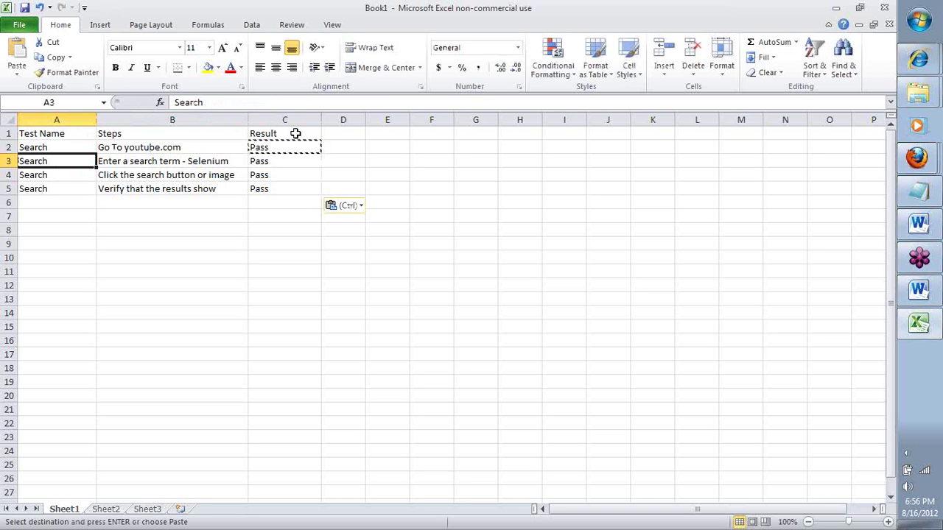
key("alt+Tab")
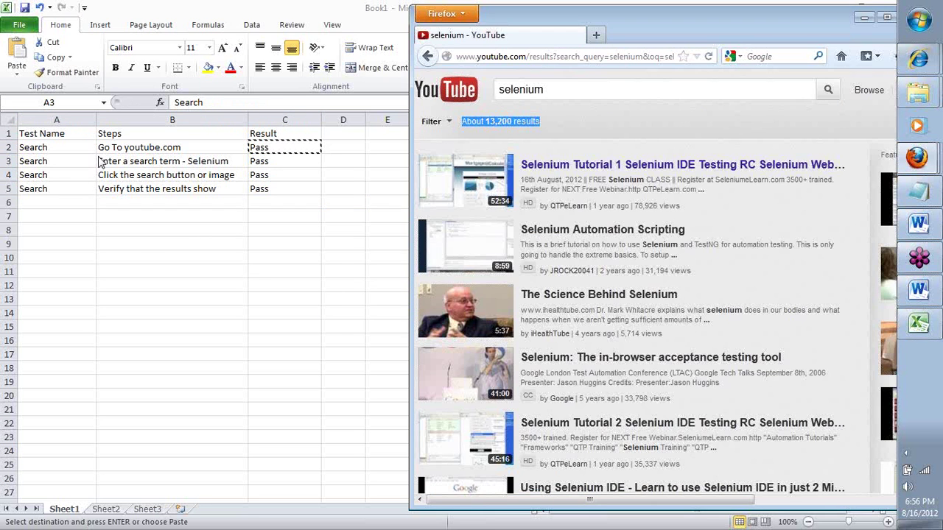
left_click(612, 141)
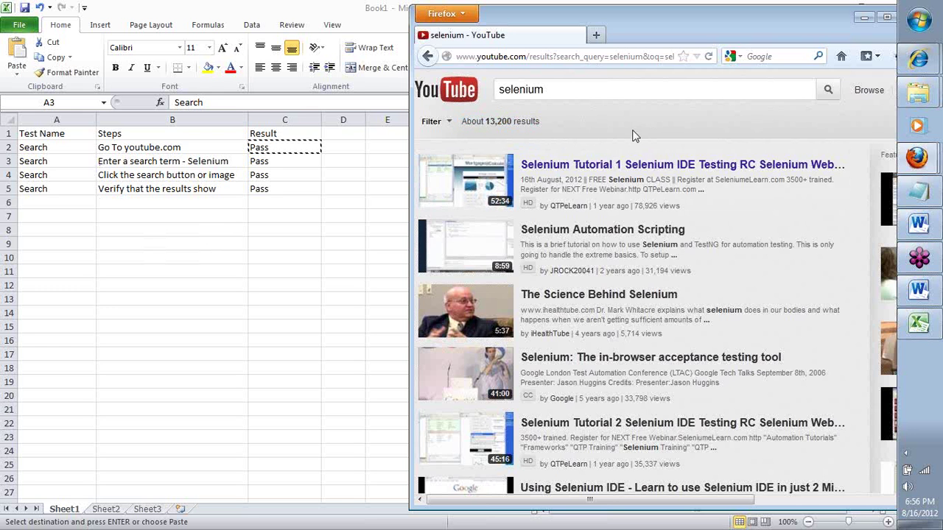
left_click(451, 103)
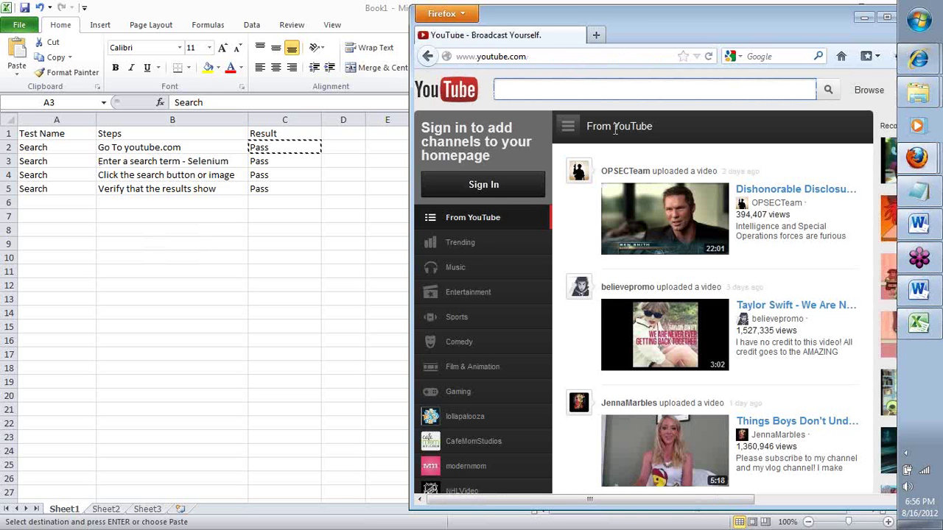
- Open YouTube's sign-in page and enter the test name 'Sign-In - Bad email' in A6
left_click(480, 192)
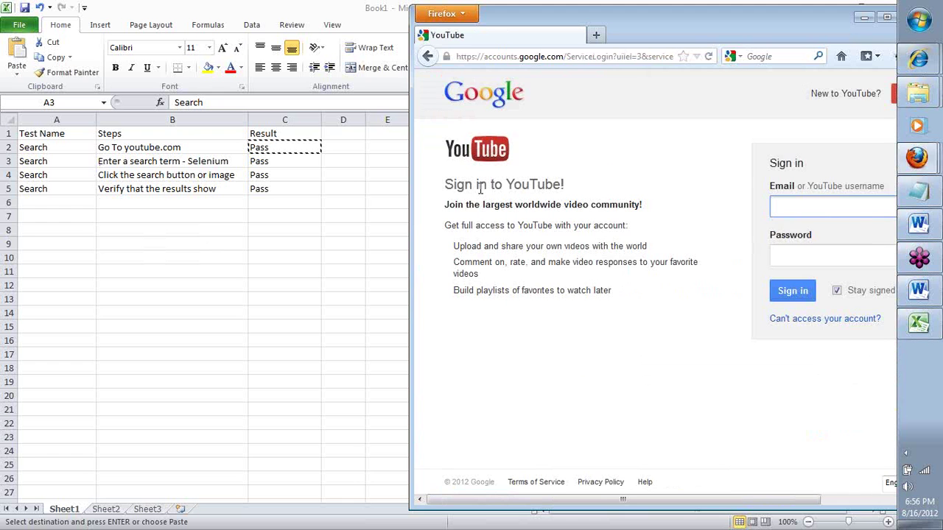
left_click(41, 205)
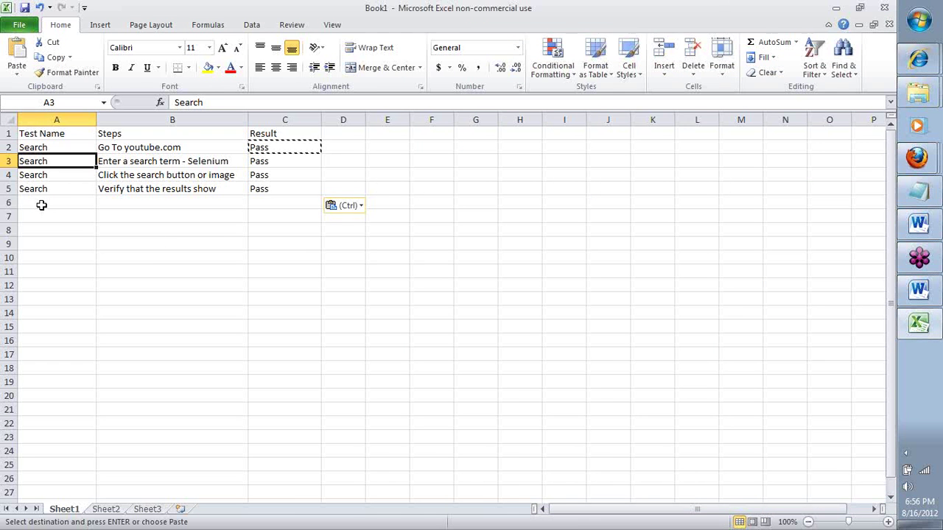
key("Down")
key("Down")
key("Down")
type("sign0")
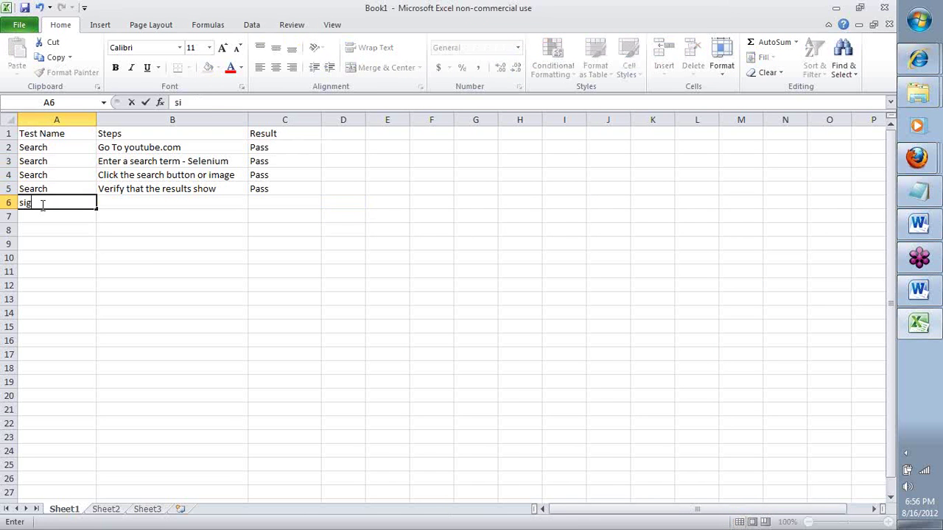
key("BackSpace")
key("BackSpace")
key("BackSpace")
key("BackSpace")
key("BackSpace")
type("Sign-")
type("In - Bad email")
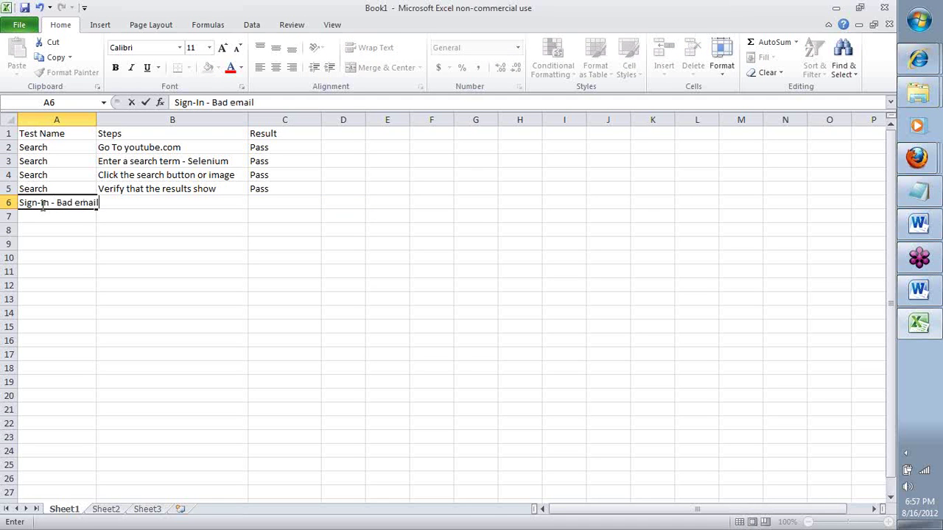
key("Return")
- Add the first step 'Go To youtube.com' in B6
left_click(42, 205)
key("Tab")
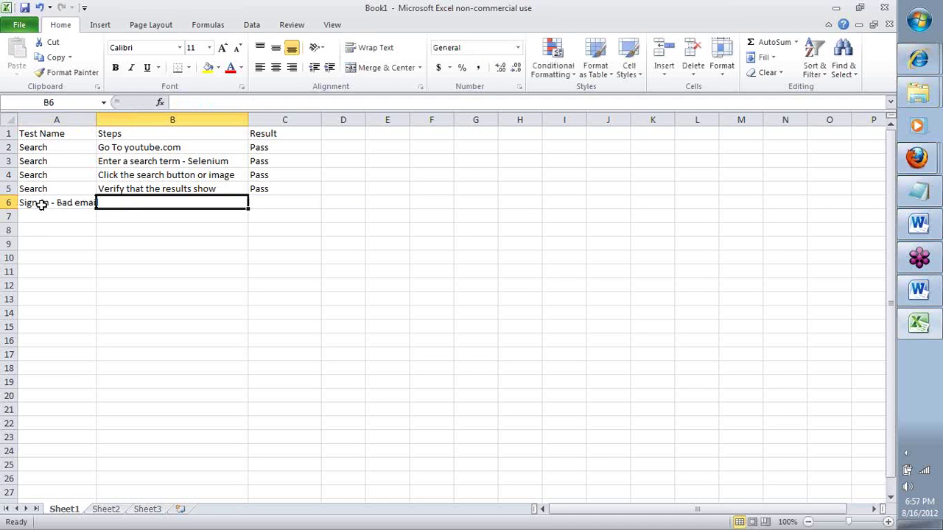
type("Go To youtube.com")
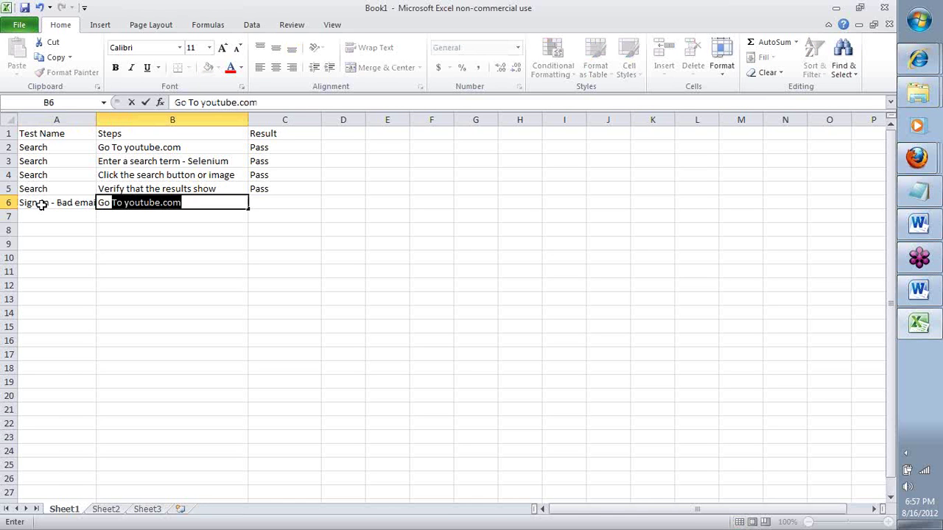
key("Return")
- Copy 'Sign-In - Bad email' into A7 through A11 and widen column A to fit
key("Left")
left_click(42, 205)
key("ctrl+c")
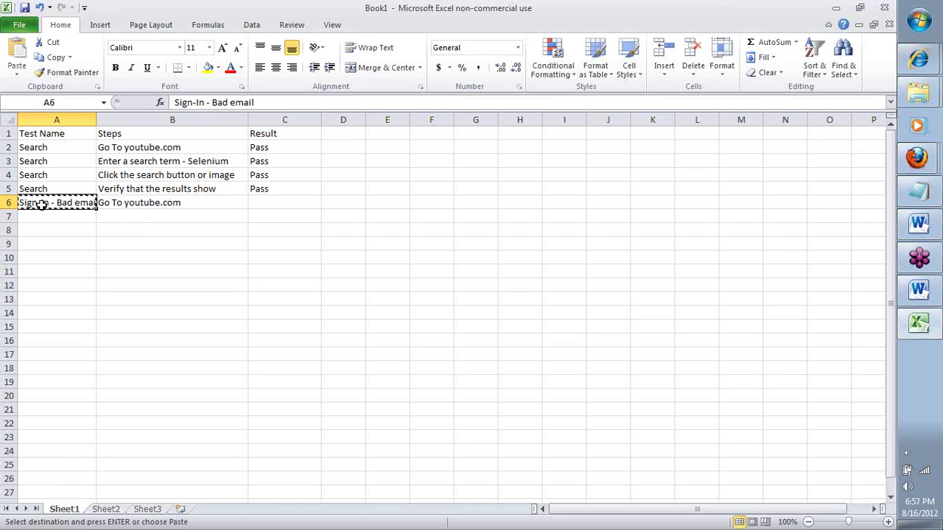
key("Down")
key("ctrl+v")
key("Down")
key("ctrl+v")
key("Down")
key("ctrl+v")
key("Down")
key("ctrl+v")
key("Down")
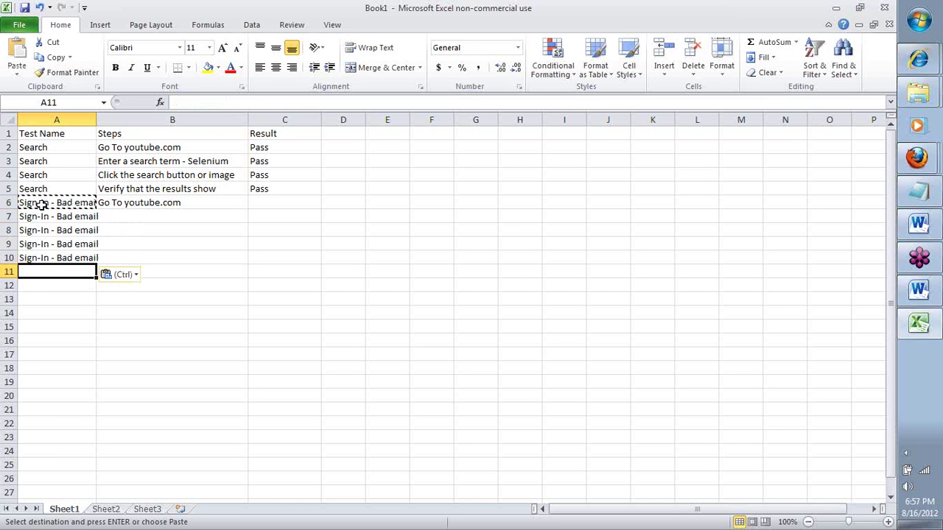
key("ctrl+v")
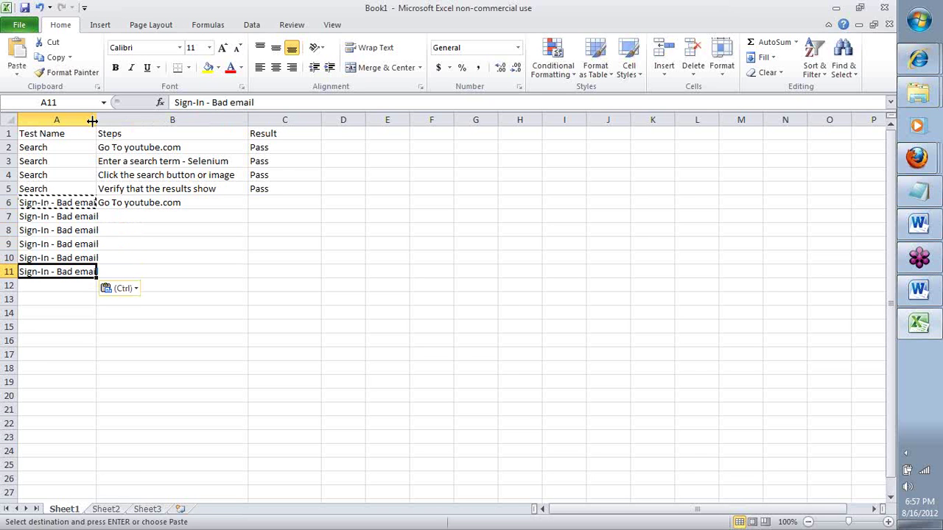
left_click_drag(93, 119, 148, 119)
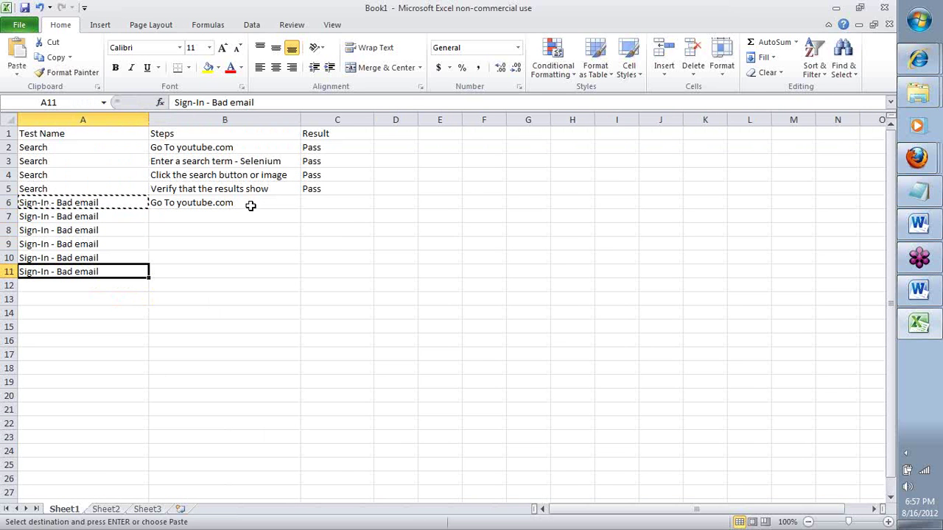
key("alt+Tab")
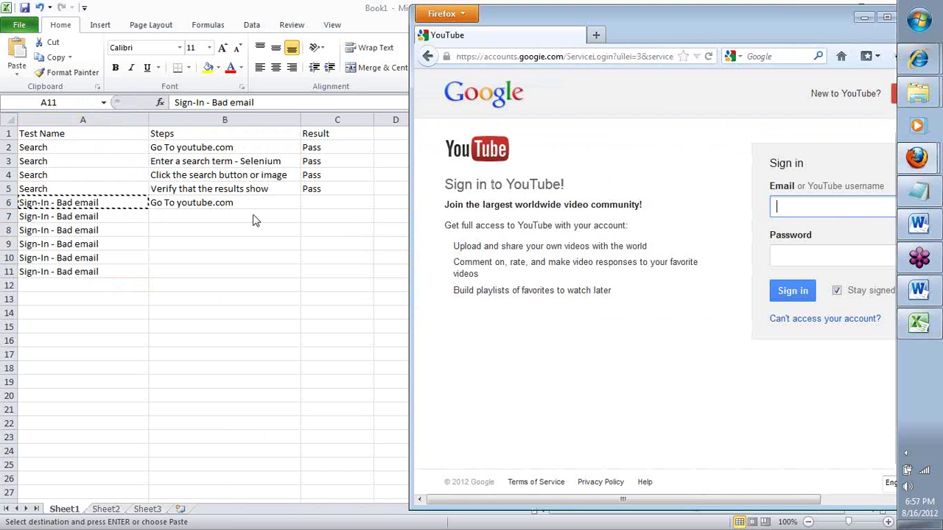
- Enter the step 'Click the "Sign In" button' in B7
left_click(428, 57)
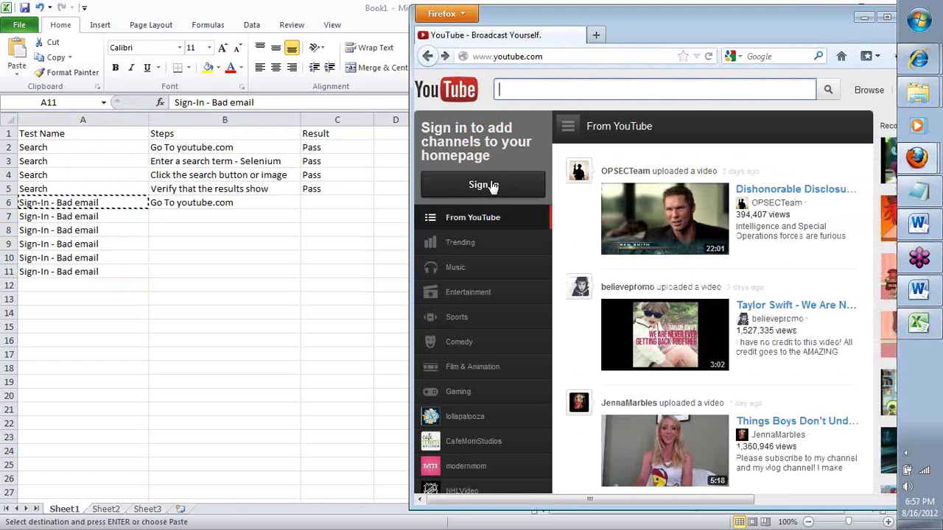
key("alt+Tab")
key("F2")
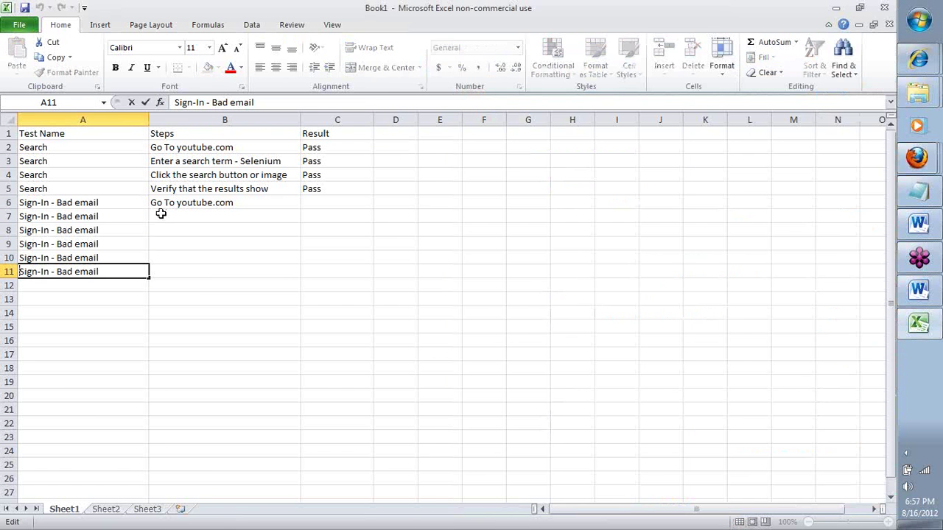
key("Tab")
key("Up")
key("Up")
key("Up")
key("Up")
type("C")
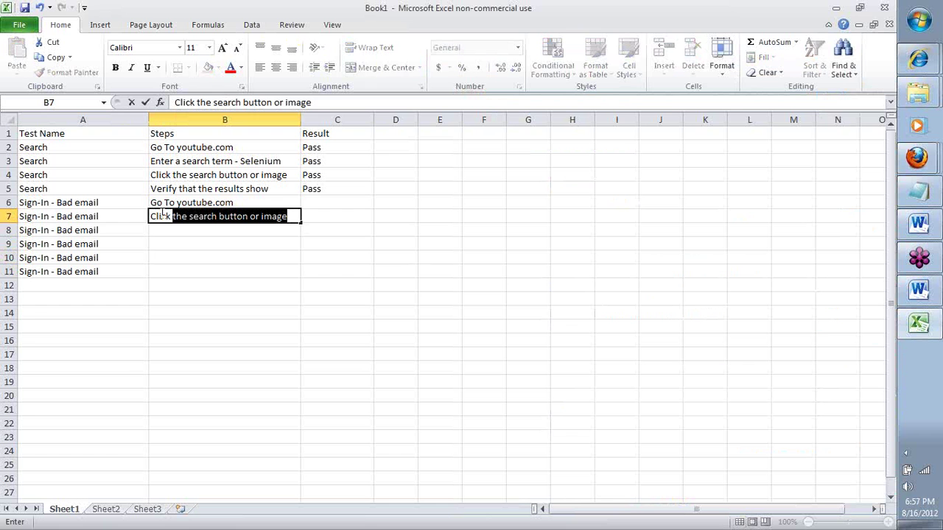
type("lick the \"S")
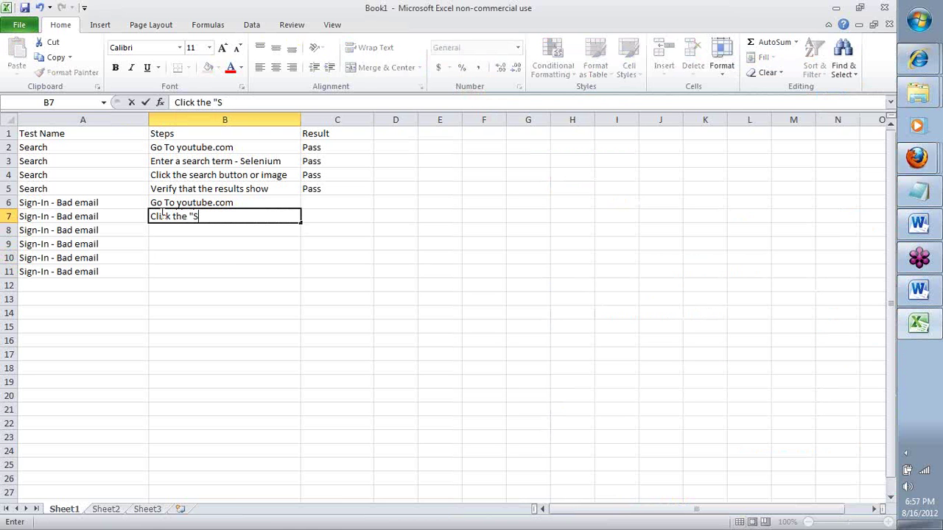
type("ign In\" button")
key("Return")
- Open YouTube's sign-in page and check its Email and Password fields
key("alt+Tab")
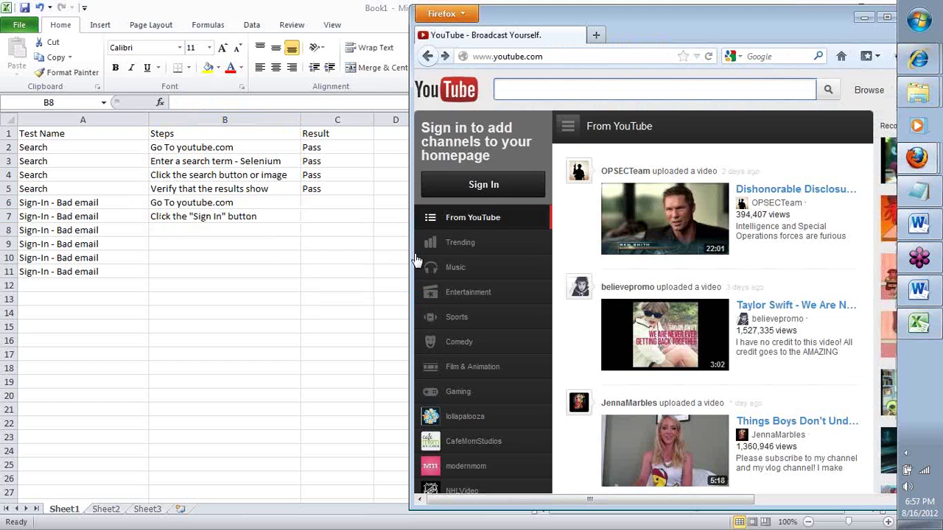
left_click(486, 184)
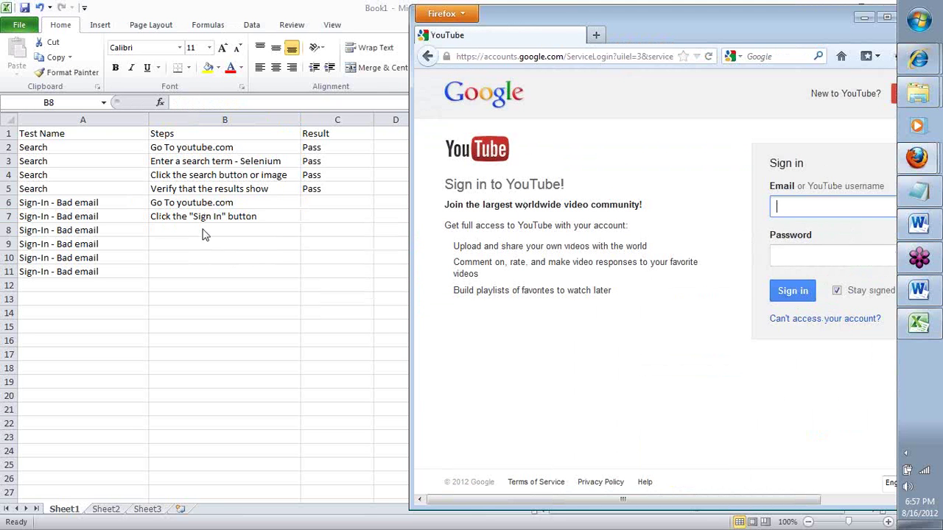
left_click(828, 206)
left_click(648, 217)
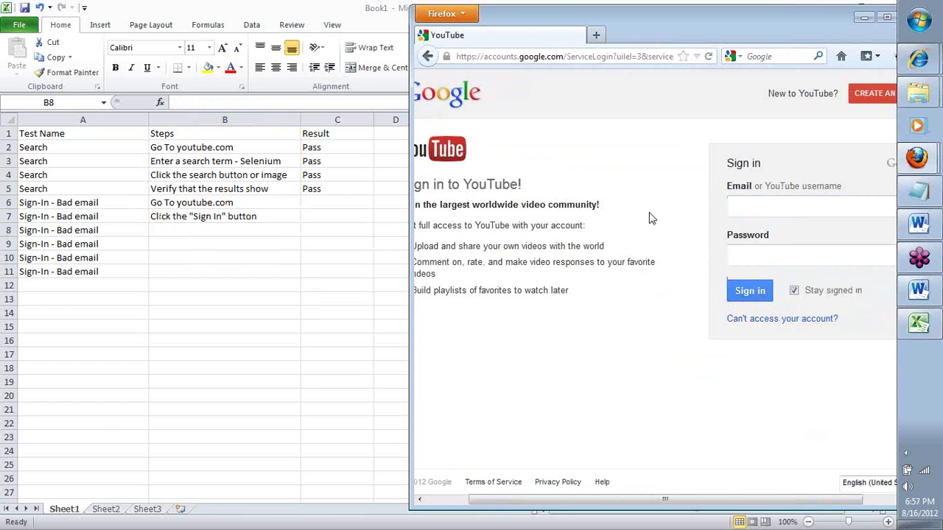
left_click(751, 257)
left_click(177, 231)
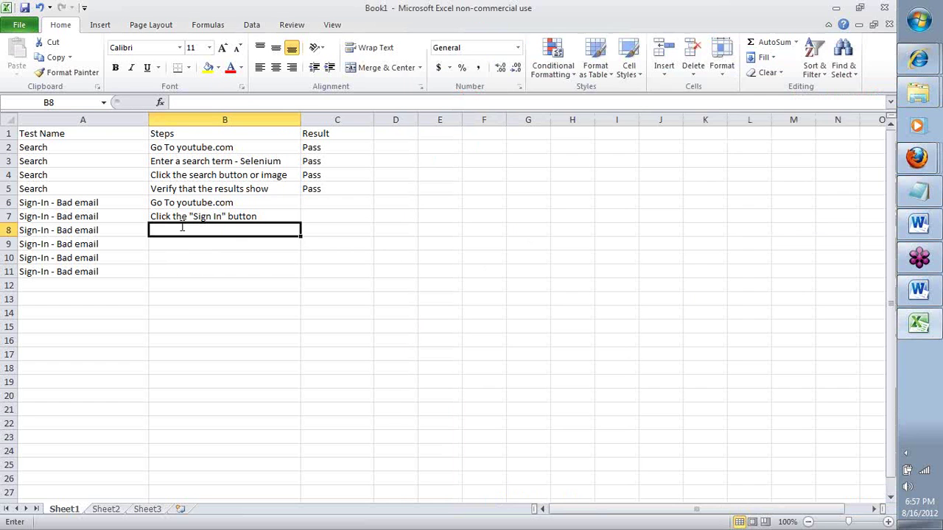
- Enter steps 'Enter Email', 'Enter Pswd', 'Click Sign in button' and 'Confirm error message' in B8:B11
type("Enter Email")
key("Return")
type("Ent")
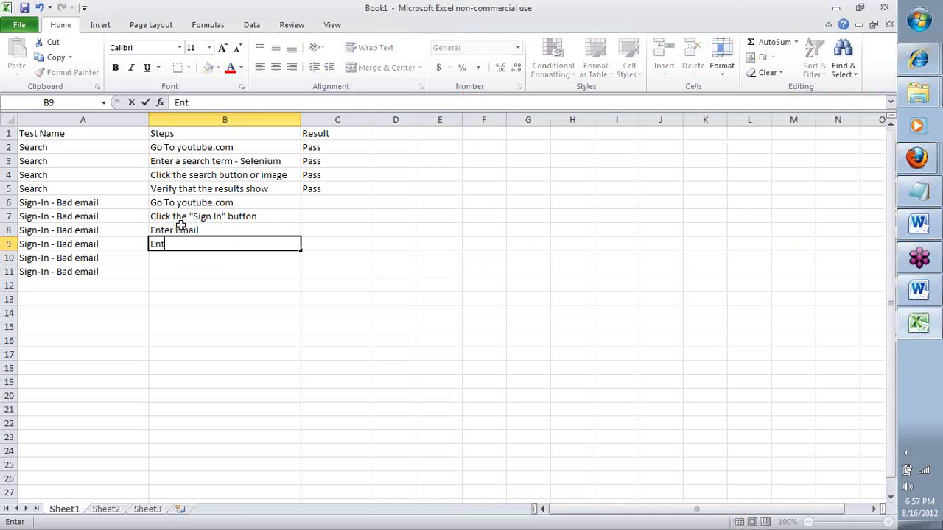
type("er Pswd")
key("Return")
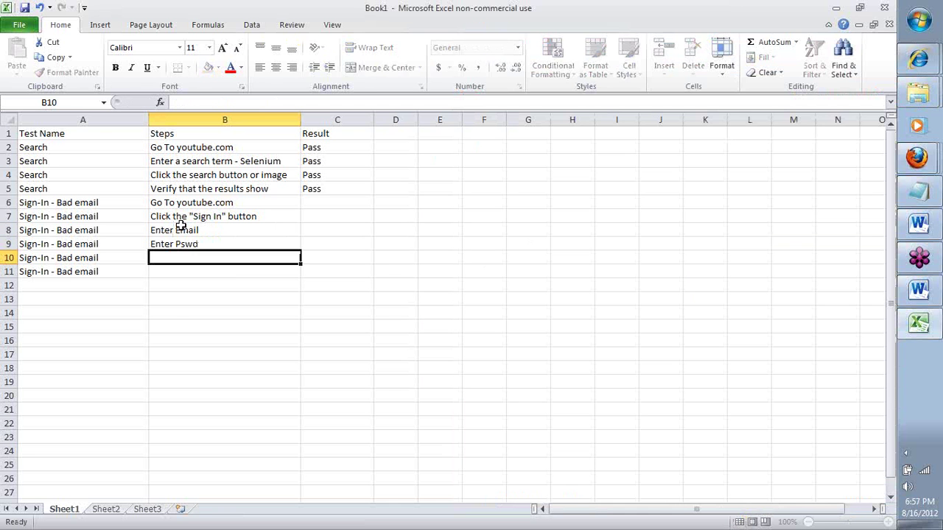
type("Click")
key("alt+Tab")
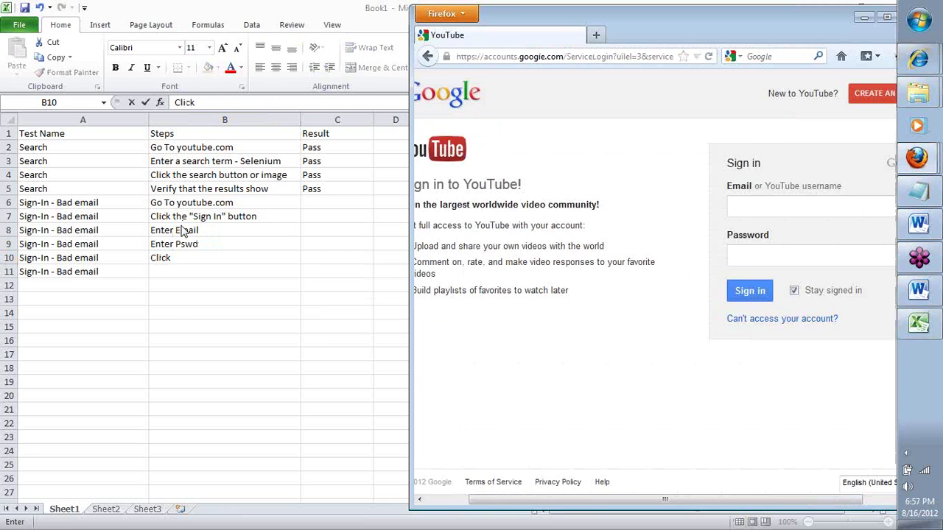
key("alt+Tab")
type("Sign")
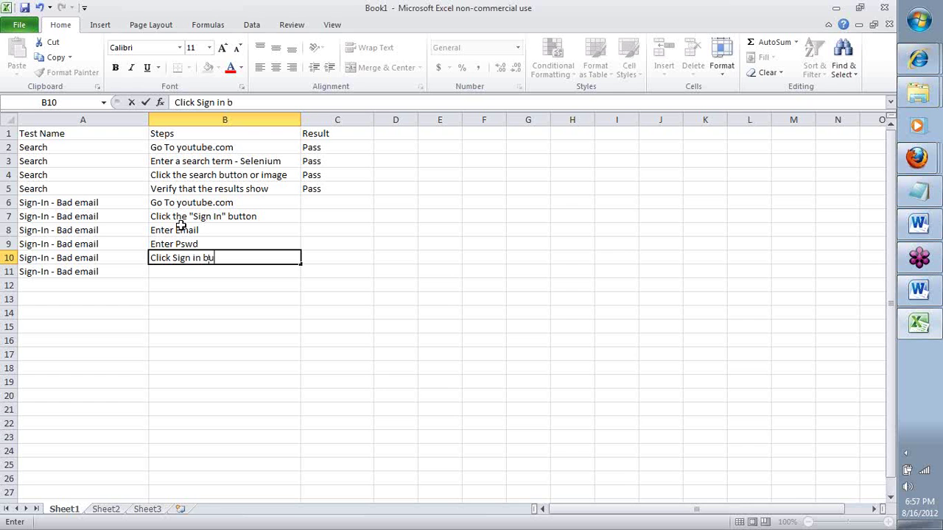
key("Return")
type("C")
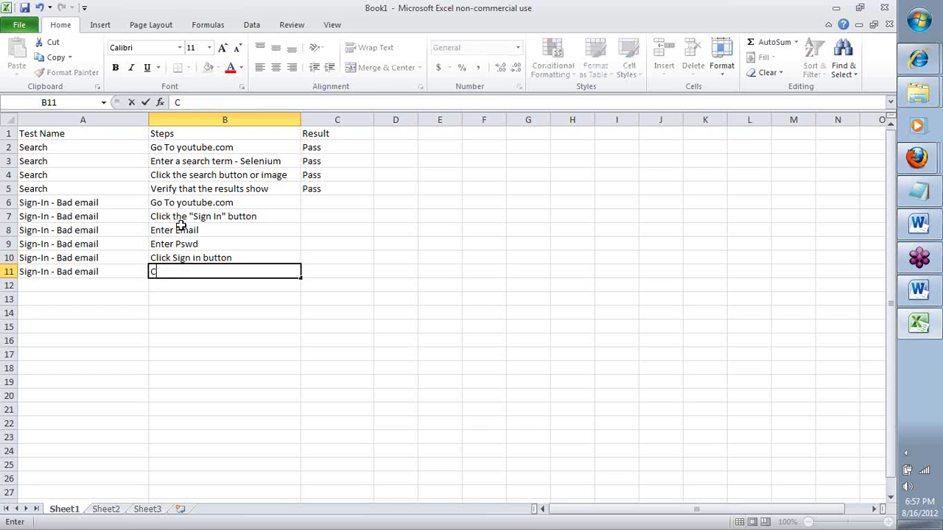
type("onfirm error message")
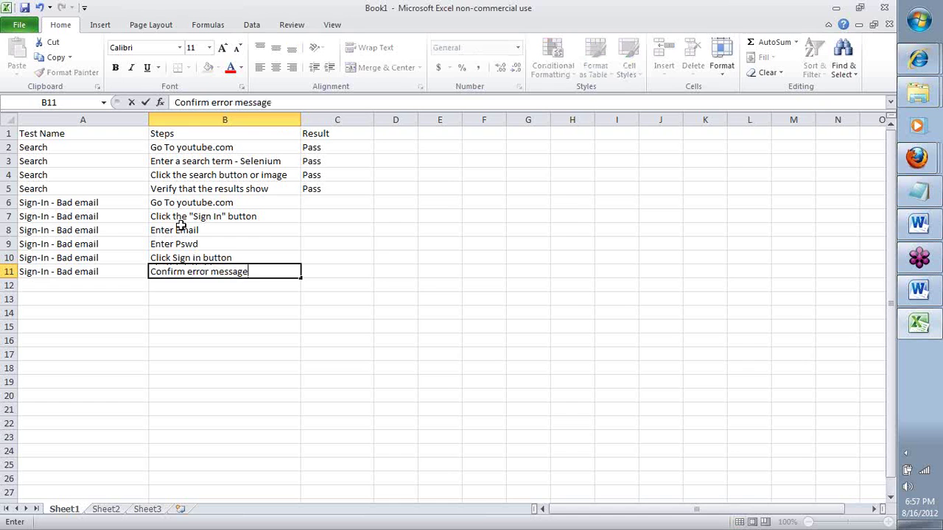
key("Tab")
key("alt+Tab")
left_click(741, 208)
- Attempt sign-in with a junk email and password, Stay signed in off, and select the error text
type("dfgdf")
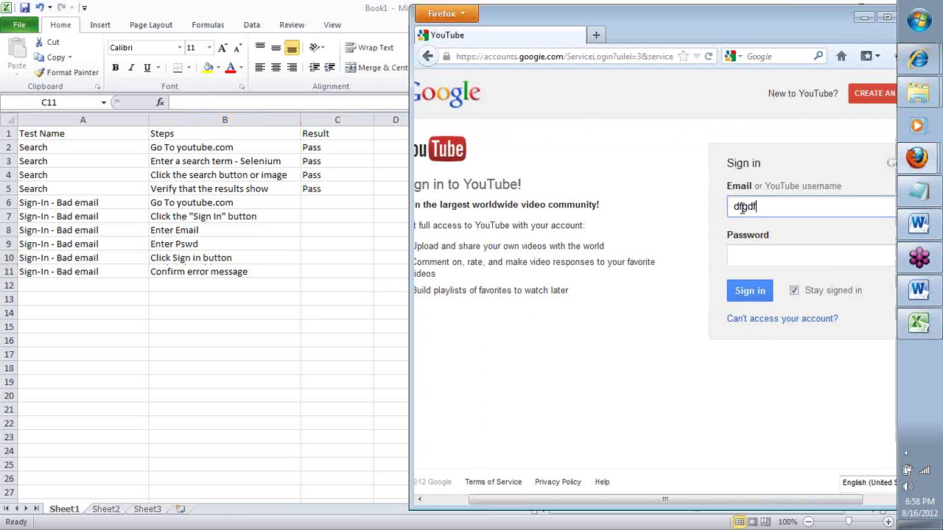
type("gdfg#")
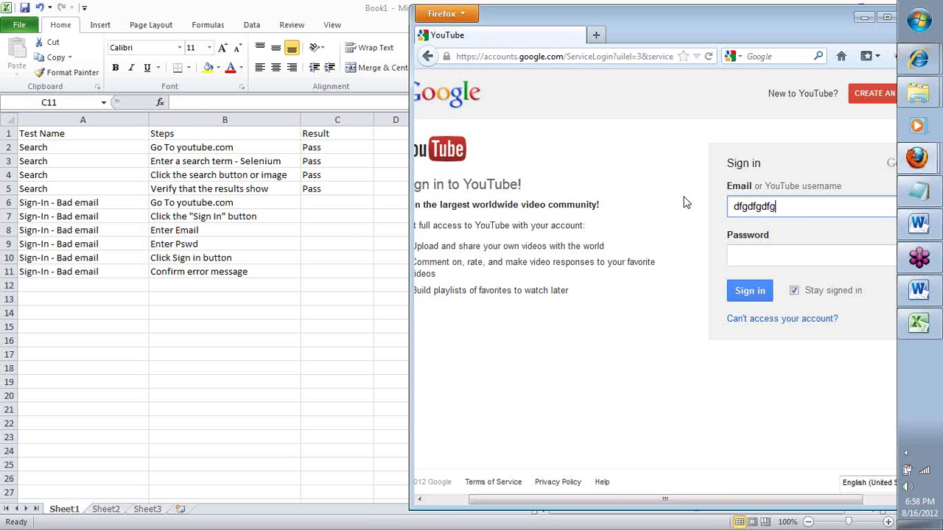
key("Tab")
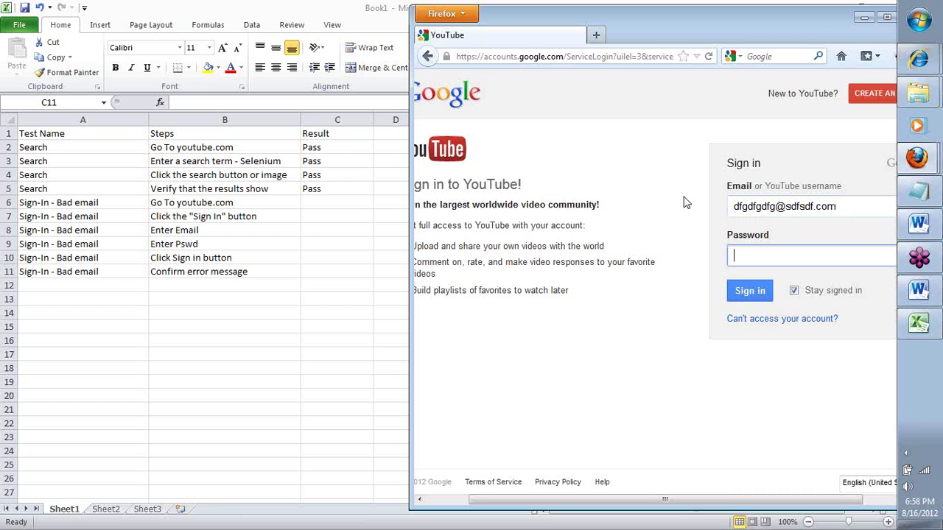
type("sdfsdfsdfsdfs")
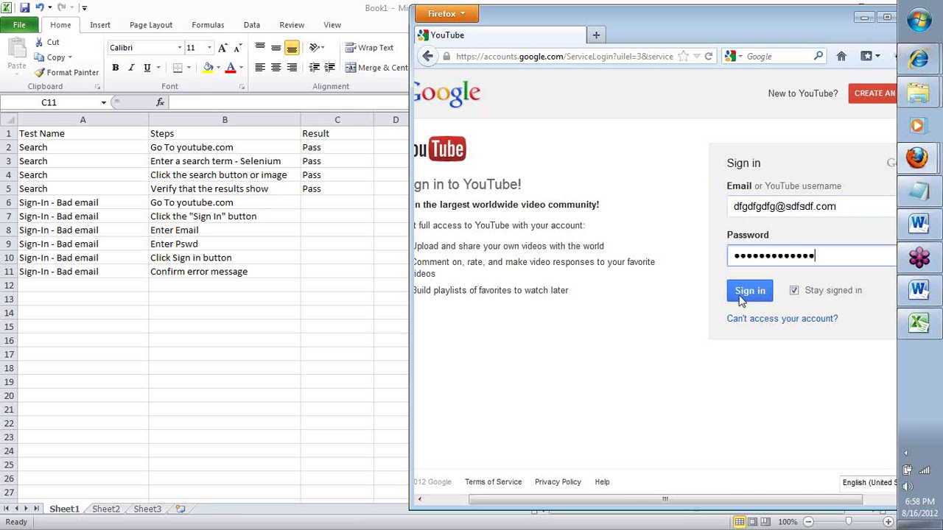
left_click(794, 290)
left_click(752, 293)
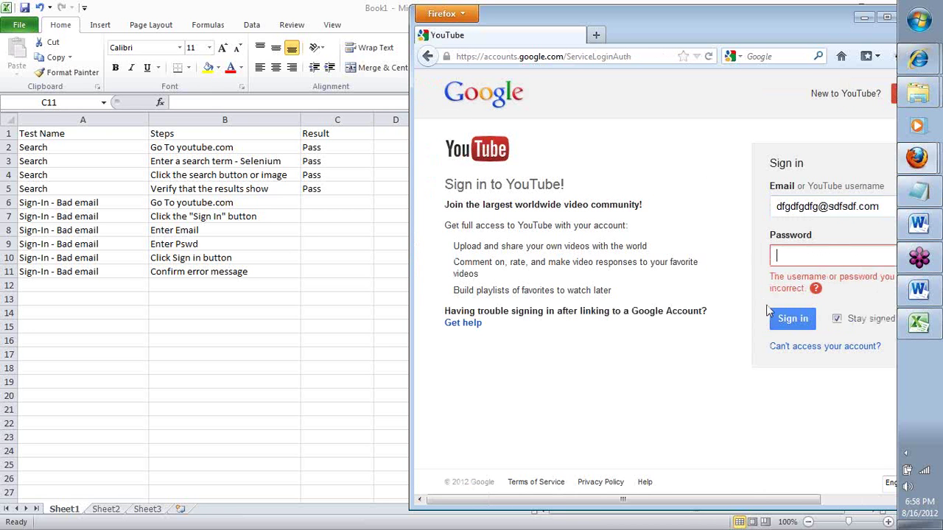
left_click_drag(770, 281, 803, 288)
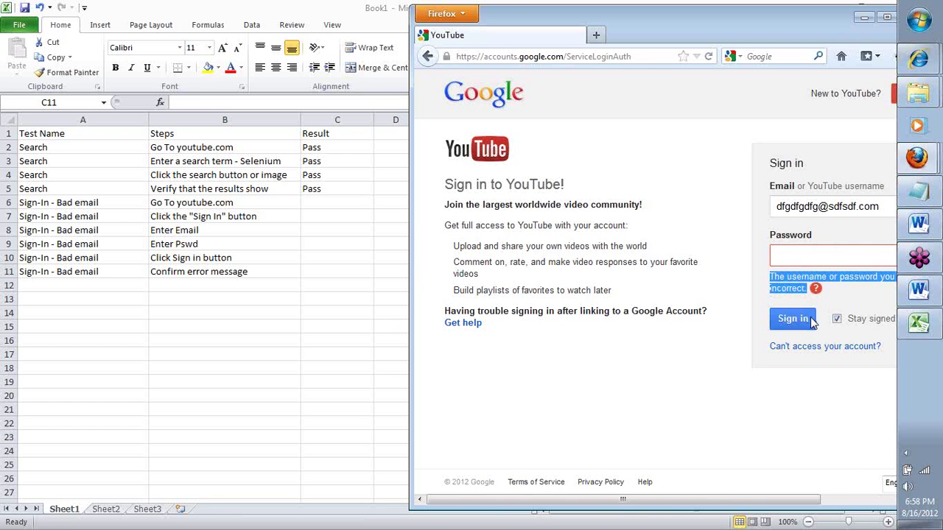
left_click(166, 283)
- Paste the copied error message into B12
double_click(166, 284)
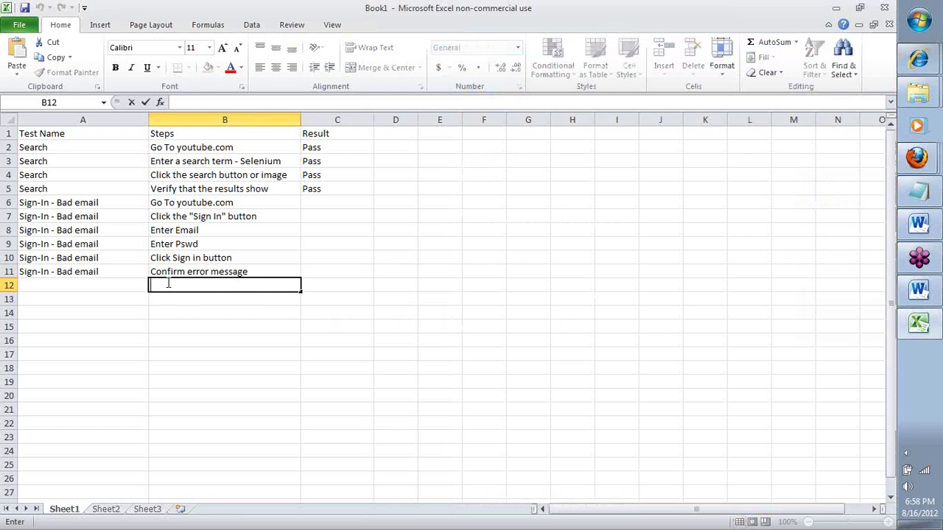
key("ctrl+v")
key("Tab")
- Copy 'Sign-In - Bad email' from A11 into A12, then select the whole sheet
left_click(122, 282)
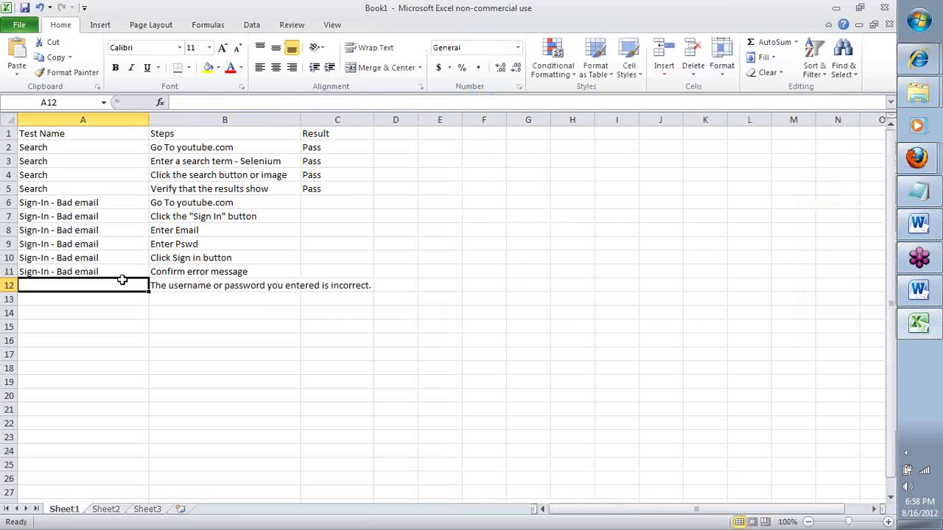
type("Sign-In - Bad email")
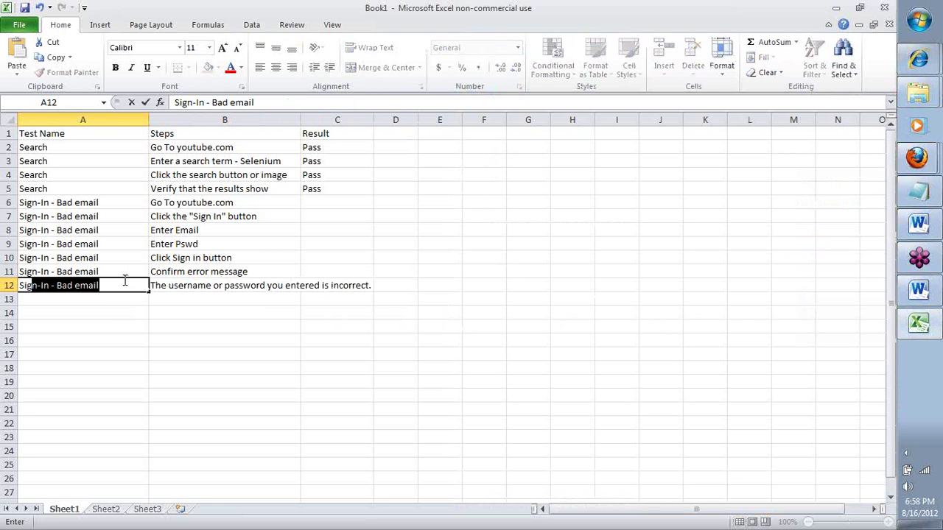
key("Tab")
left_click(123, 282)
left_click(122, 276)
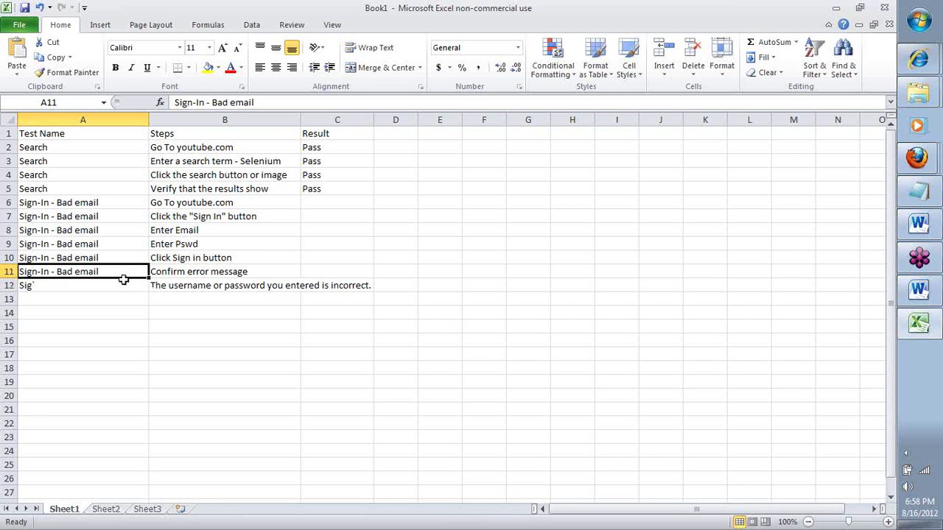
key("ctrl+c")
left_click(123, 281)
key("ctrl+v")
key("Tab")
key("Tab")
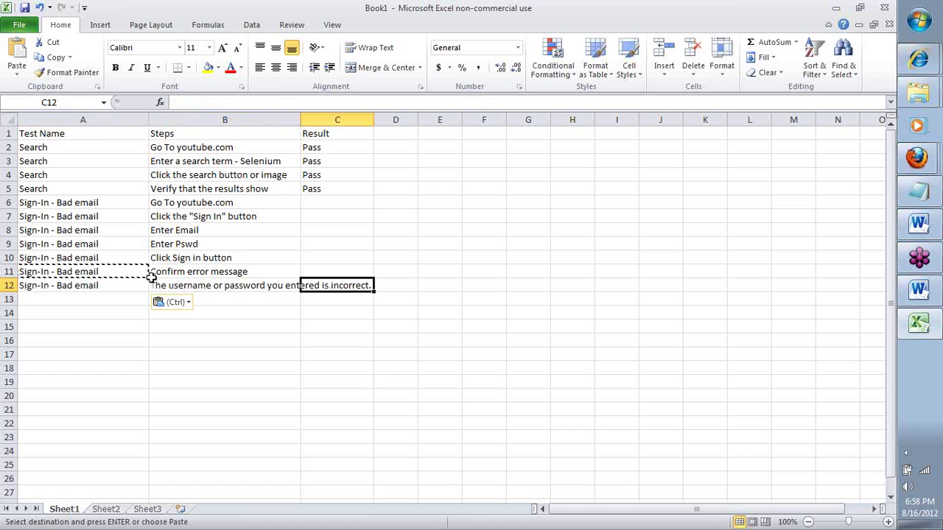
left_click(118, 230)
key("ctrl+a")
key("ctrl+a")
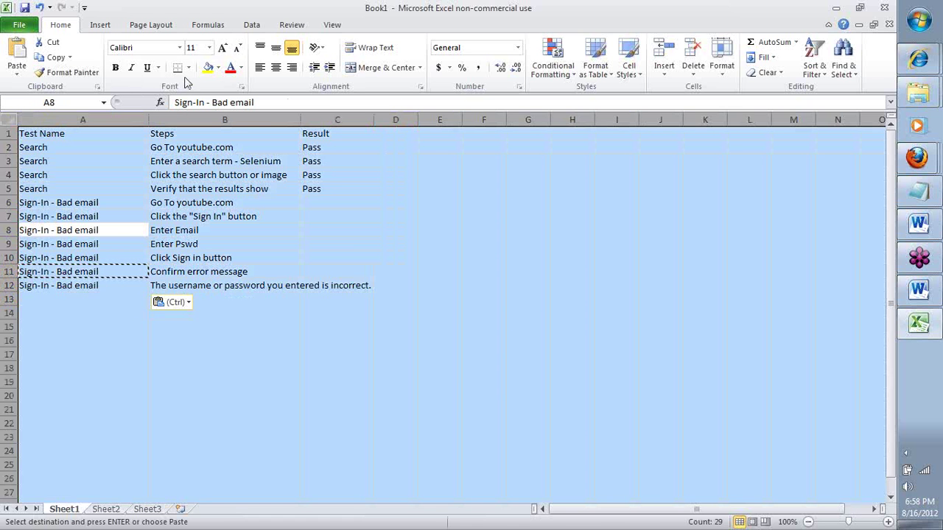
- Fill the sheet white and give header row A1:C1 a blue fill with bold 14-point text
left_click(218, 67)
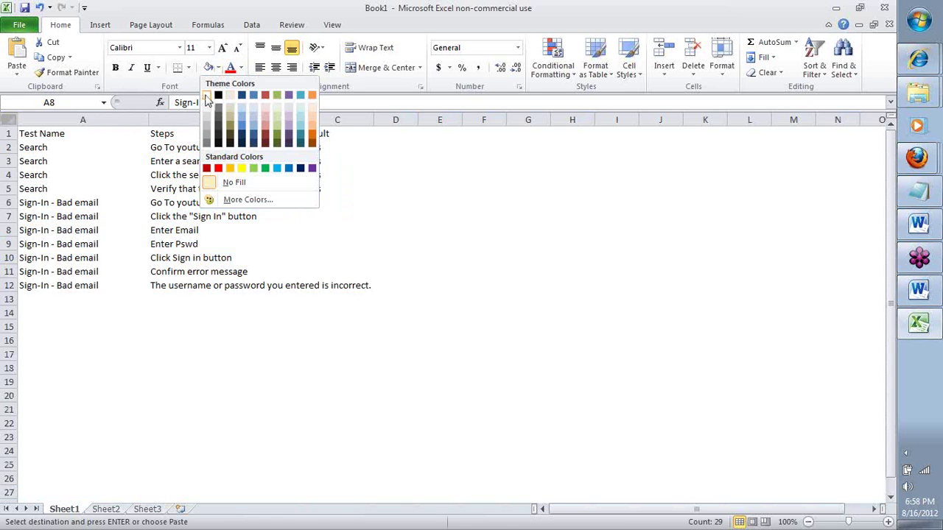
left_click(206, 94)
left_click(54, 147)
left_click(53, 134)
left_click_drag(54, 134, 318, 131)
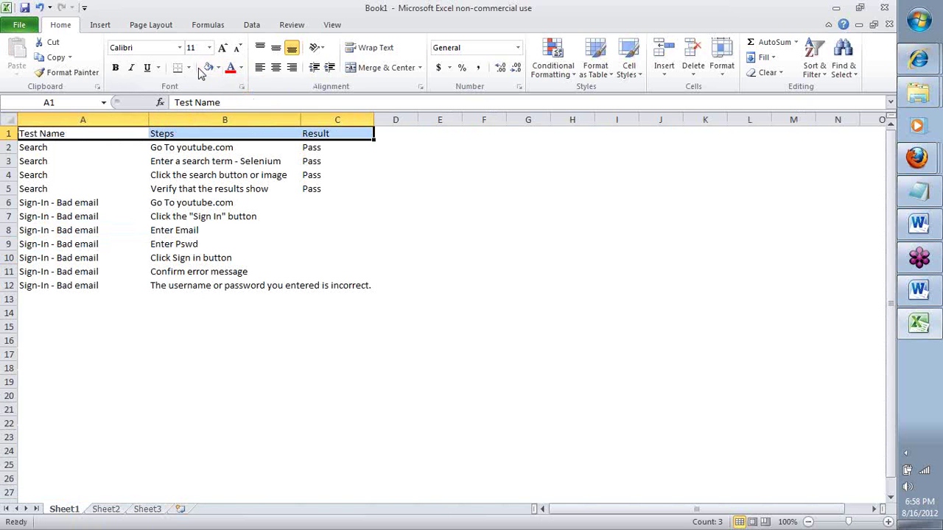
left_click(218, 67)
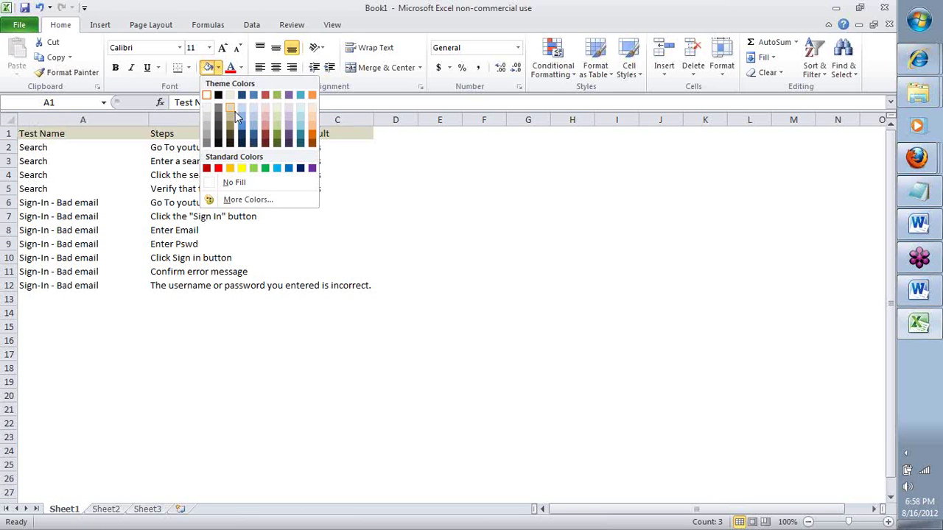
left_click(241, 115)
left_click(223, 49)
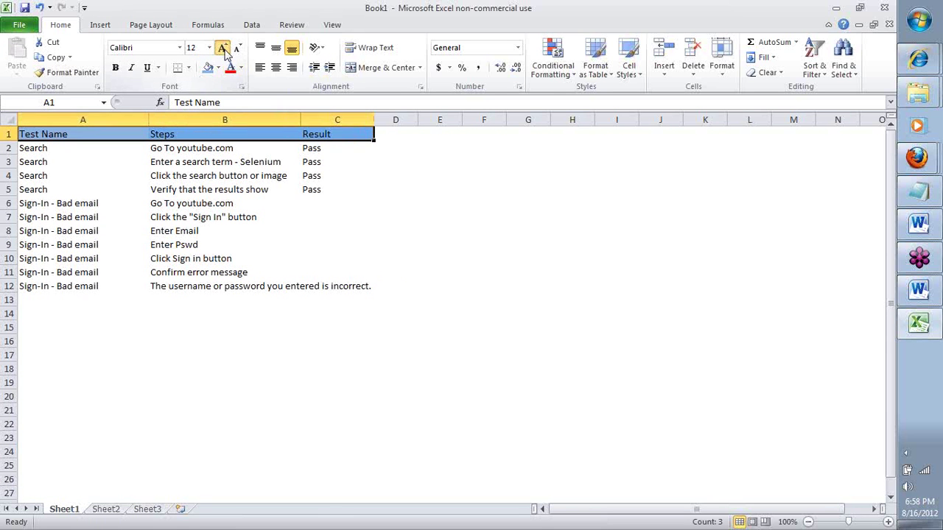
left_click(223, 48)
left_click(115, 67)
- Apply All Borders to the test table A1:C12
left_click_drag(90, 135, 312, 285)
left_click(189, 67)
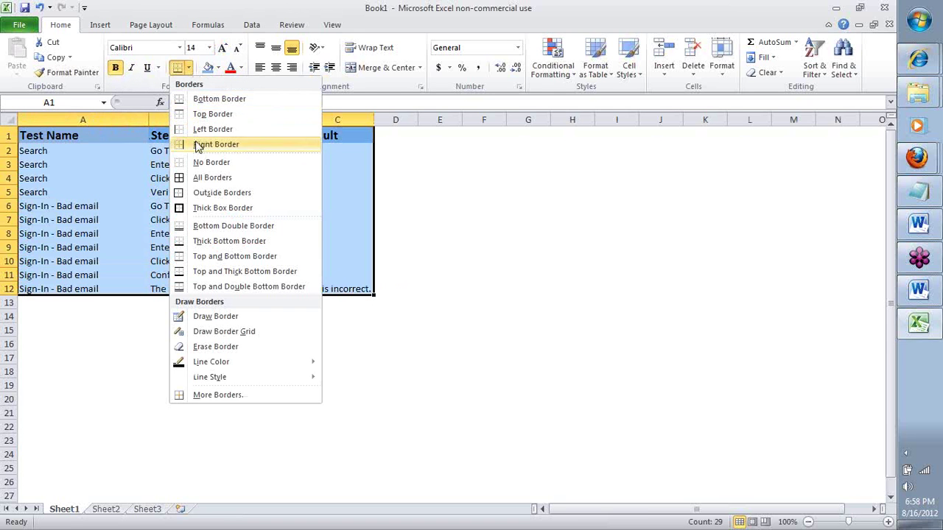
left_click(197, 178)
left_click(309, 175)
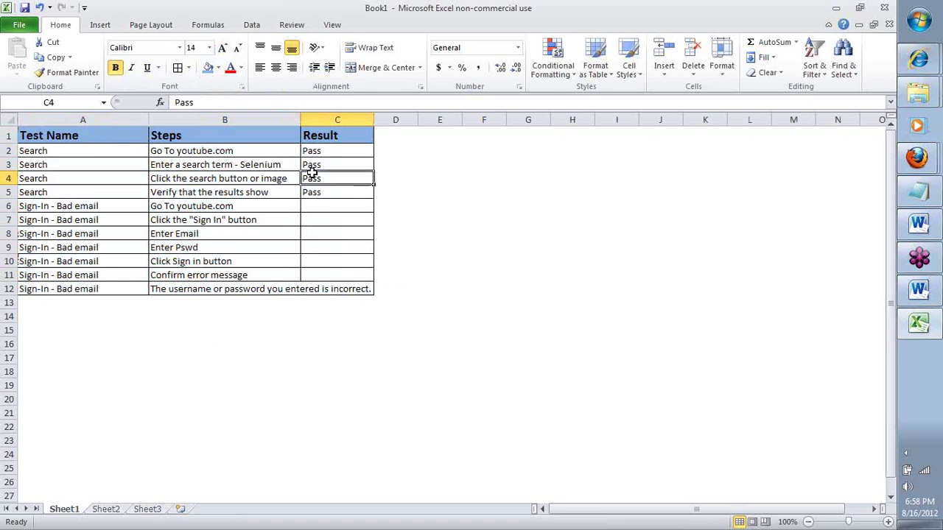
- Rename header A1 from 'Test Name' to 'Test Case Name'
left_click_drag(99, 152, 99, 190)
left_click(101, 170)
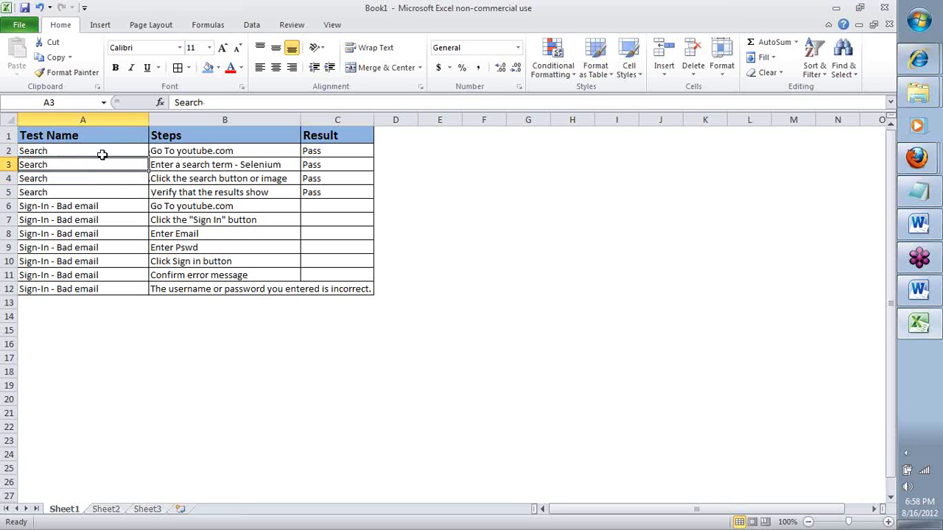
left_click_drag(101, 154, 105, 191)
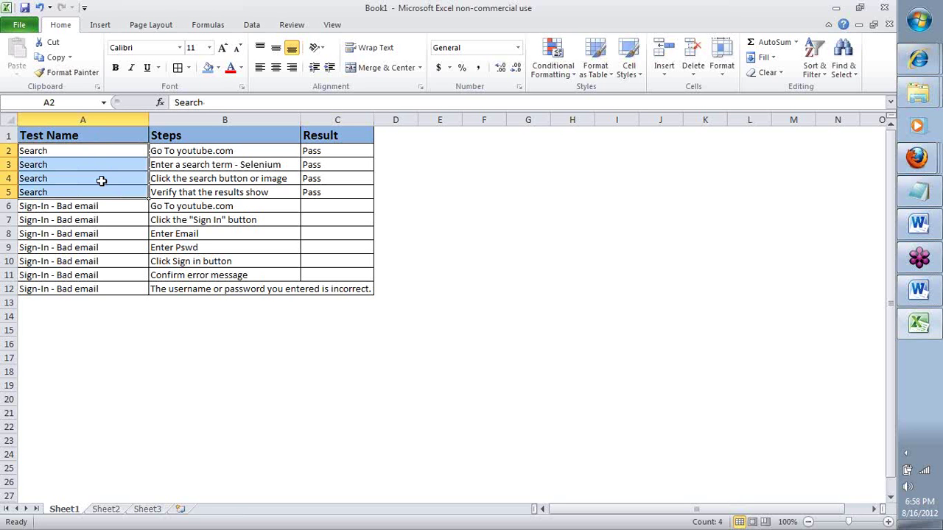
left_click(101, 180)
double_click(68, 138)
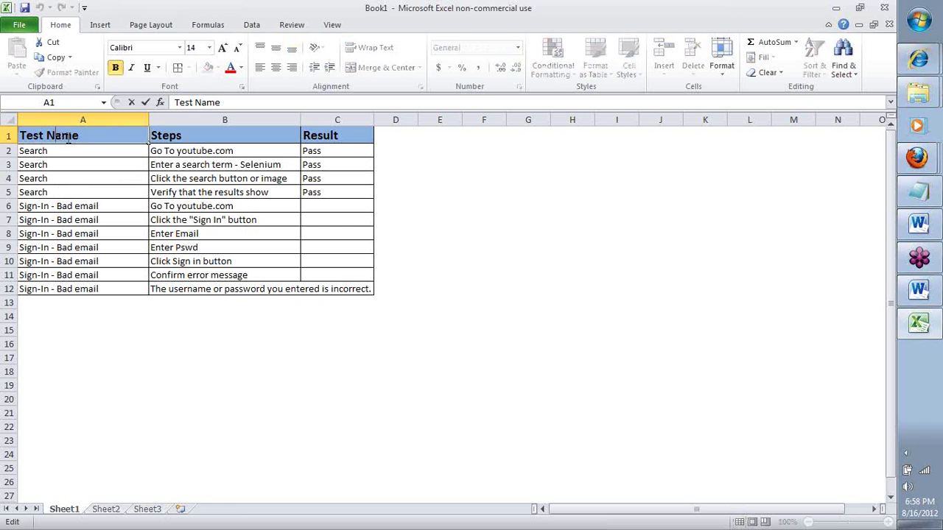
type("Case")
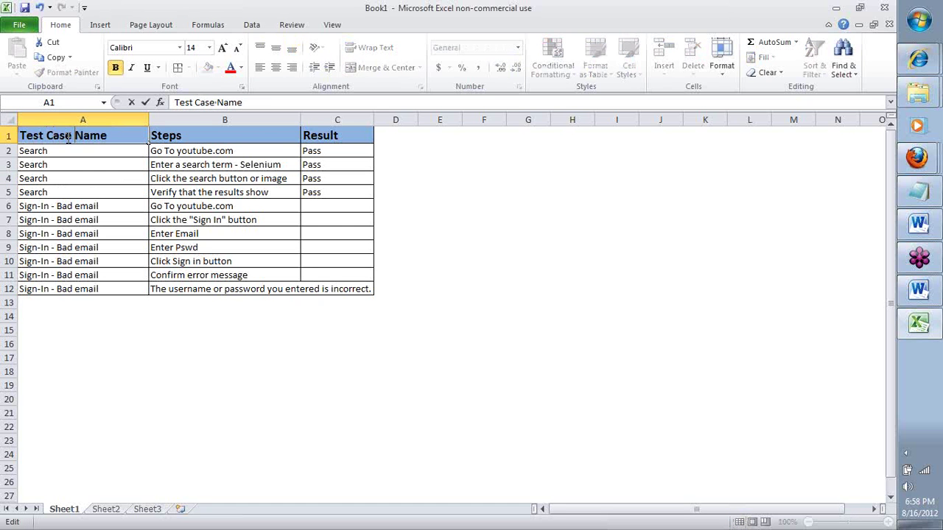
key("Return")
- Rename header B1 from 'Steps' to 'Test Steps'
key("Up")
key("Right")
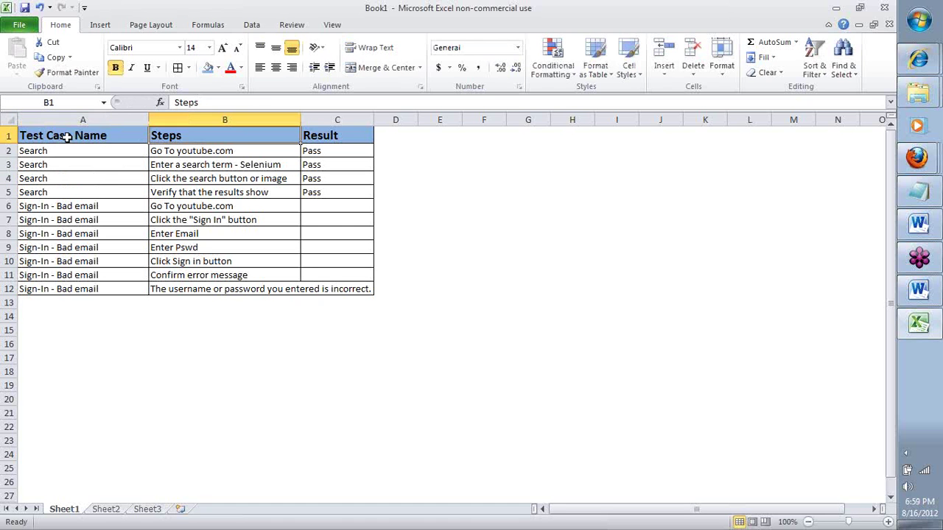
key("F2")
key("Home")
type("Test")
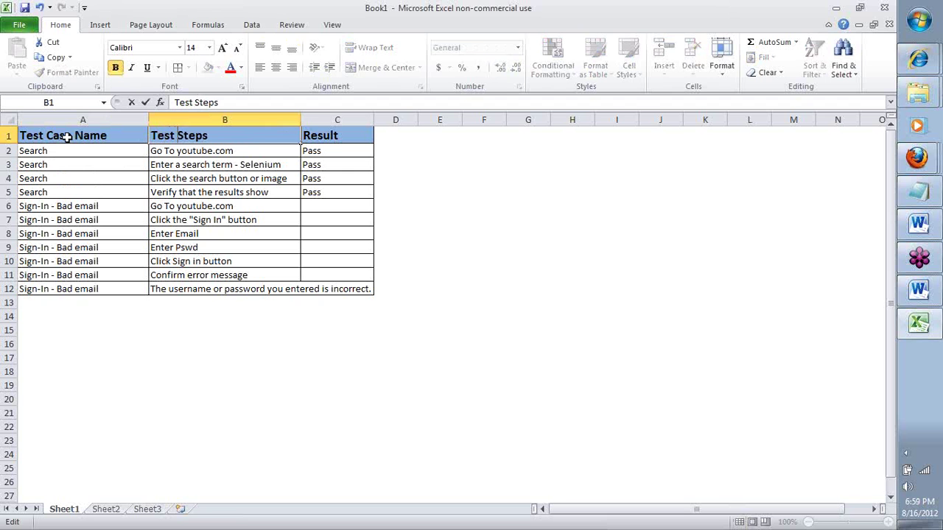
key("Return")
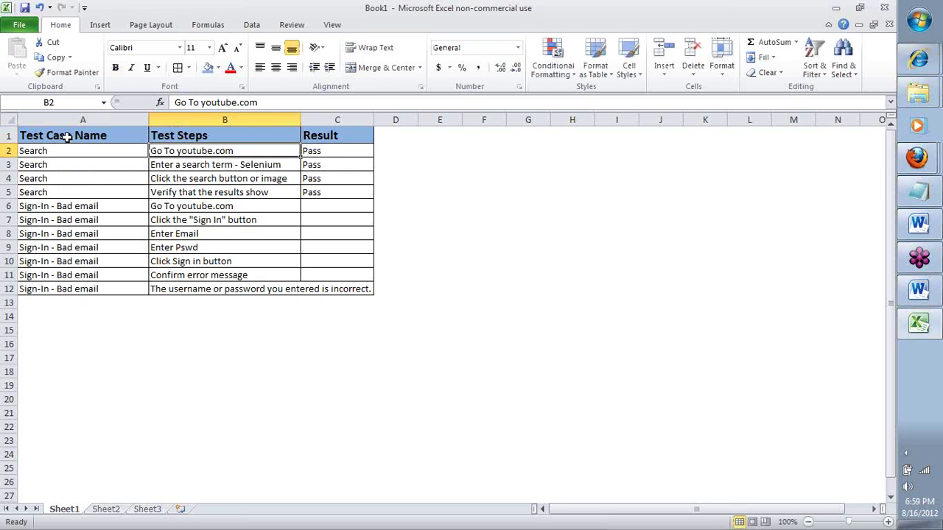
left_click(254, 203)
left_click(317, 235)
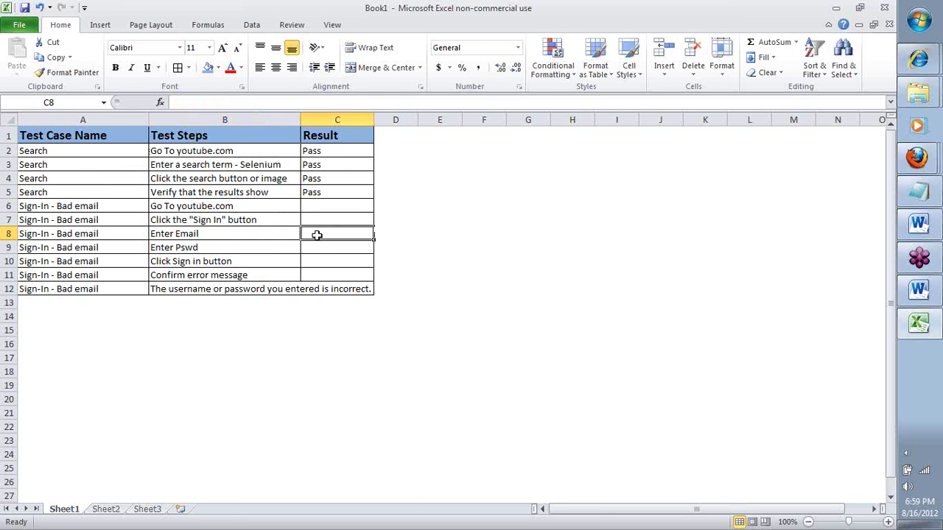
- Restore Excel to a smaller window moved aside, bringing Selenium IDE and Firefox's sign-in page forward
key("alt+Tab")
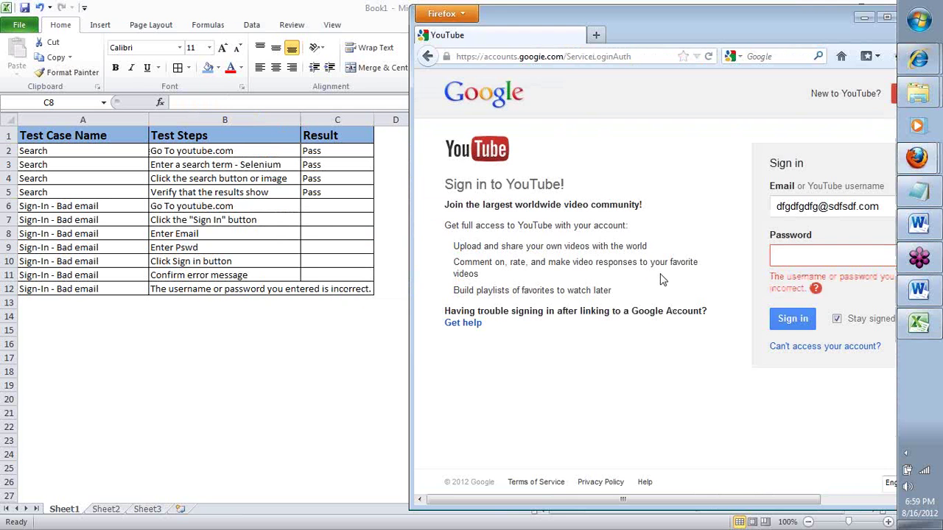
key("alt+Tab")
left_click(247, 192)
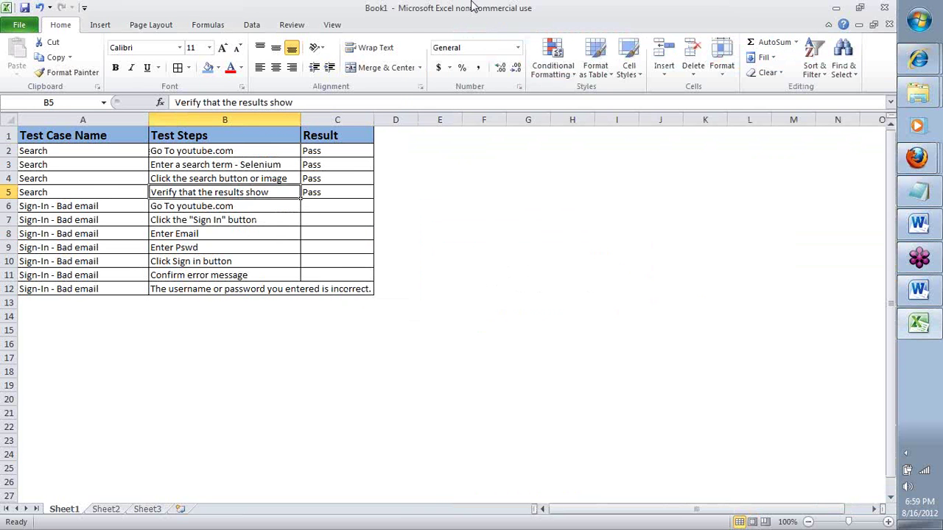
double_click(471, 6)
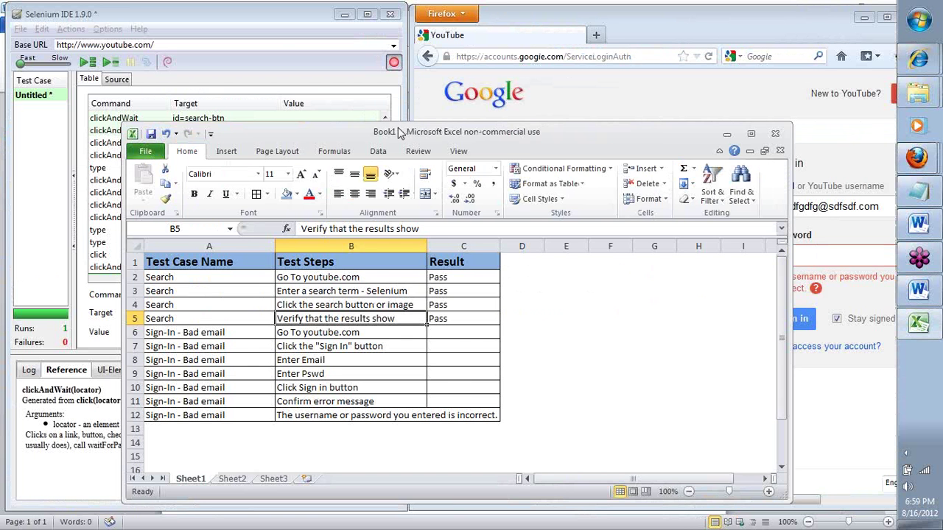
left_click_drag(398, 133, 549, 142)
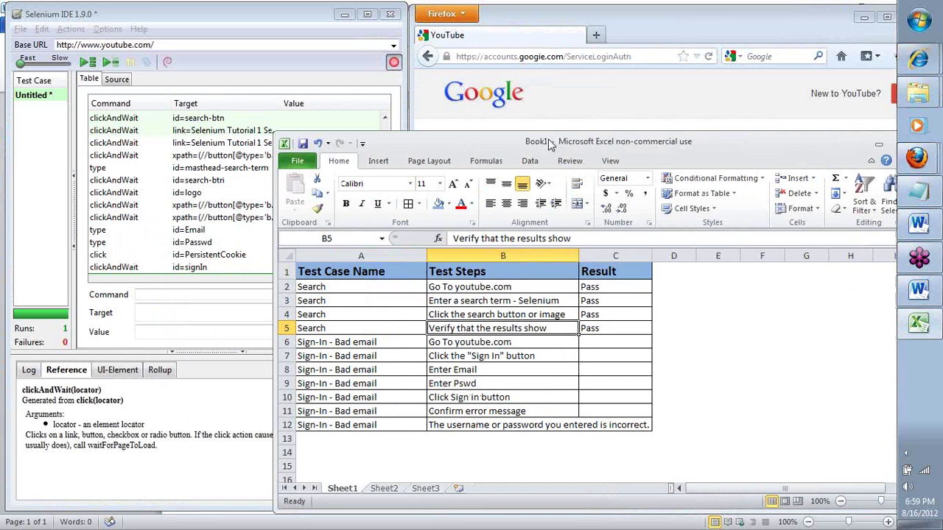
left_click(273, 21)
left_click(610, 93)
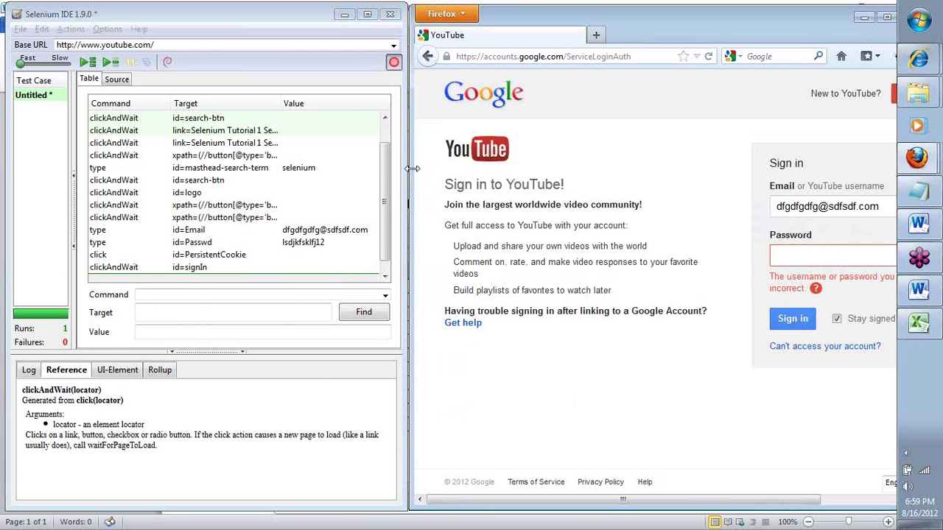
left_click(384, 133)
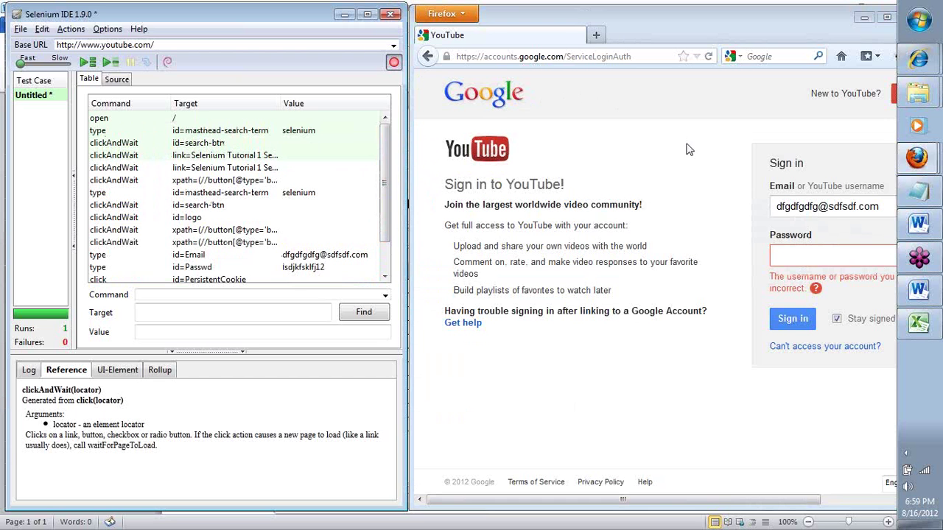
- Close Selenium IDE, discarding the unsaved recorded test case
scroll(387, 213, "down", 1)
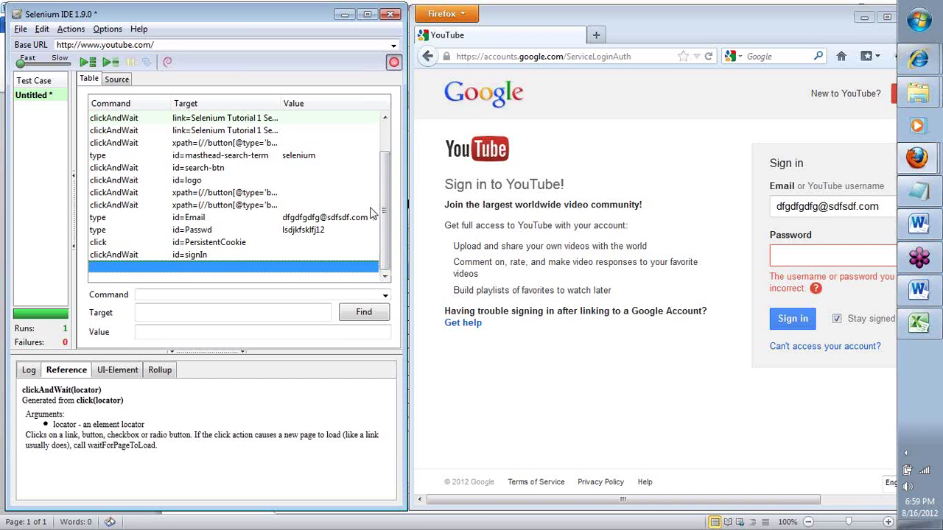
key("alt+space")
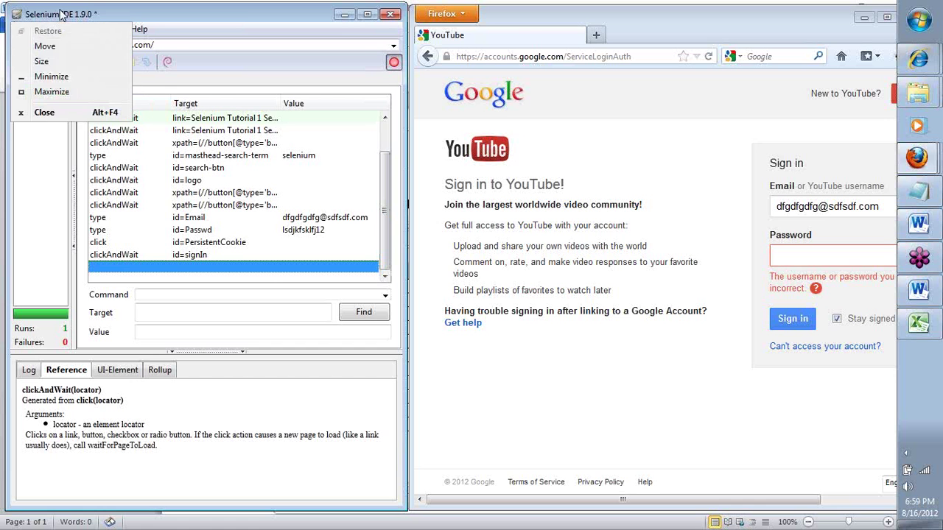
key("Escape")
left_click(28, 28)
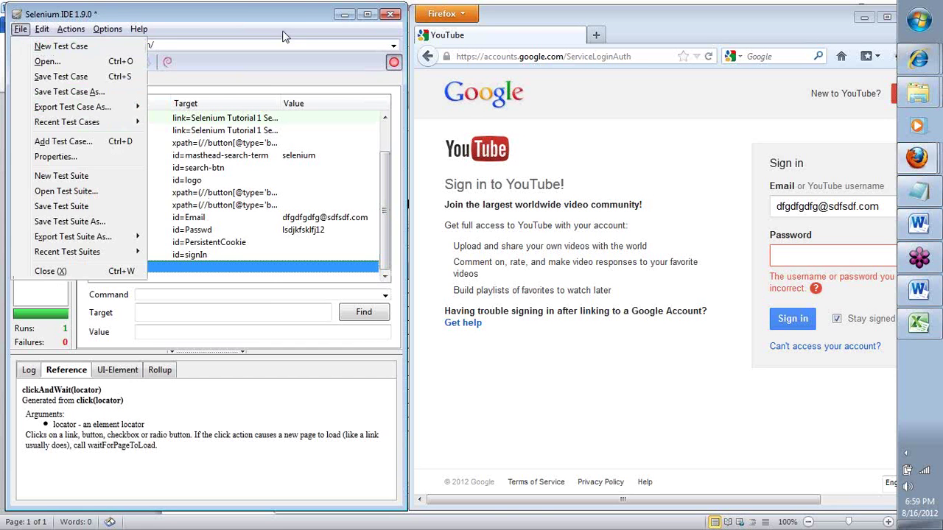
left_click(394, 21)
left_click(394, 18)
left_click(206, 279)
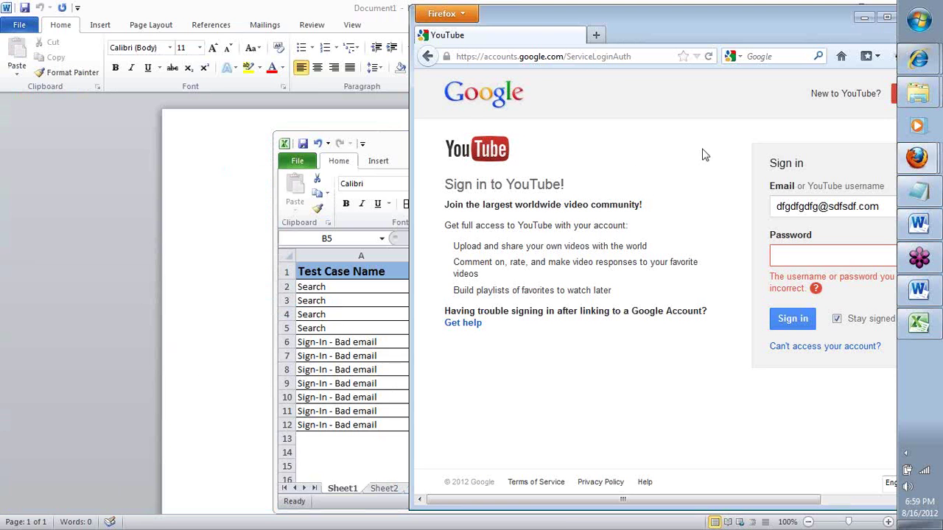
- Reopen Selenium IDE from Firefox's menu under Web Developer
left_click(442, 13)
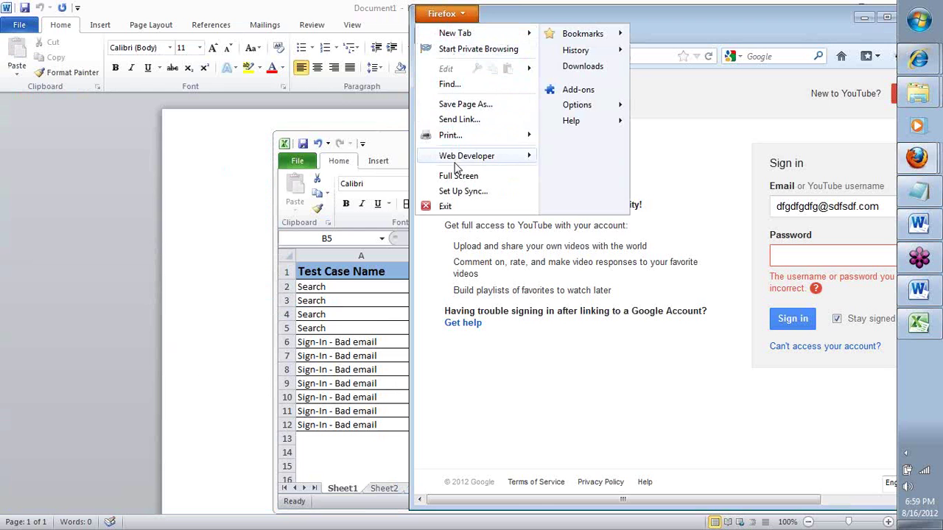
mouse_move(460, 162)
left_click(592, 328)
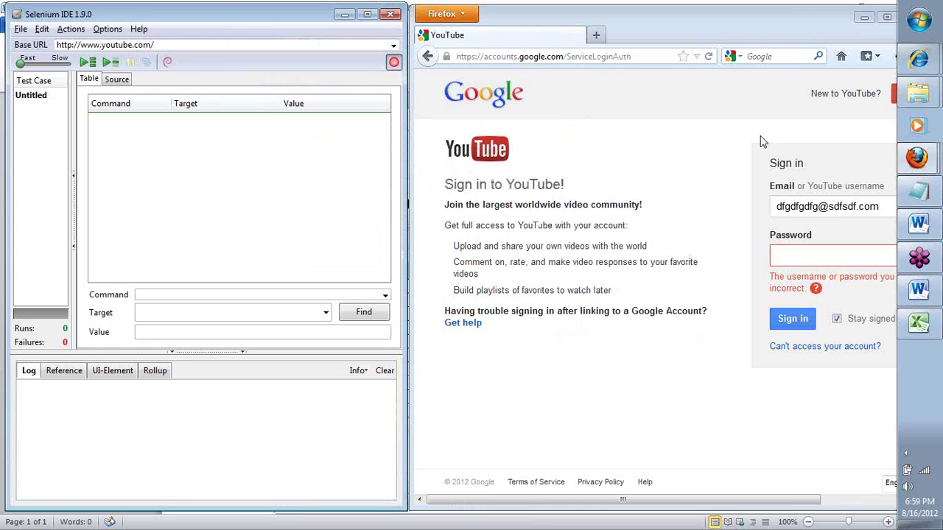
left_click(495, 166)
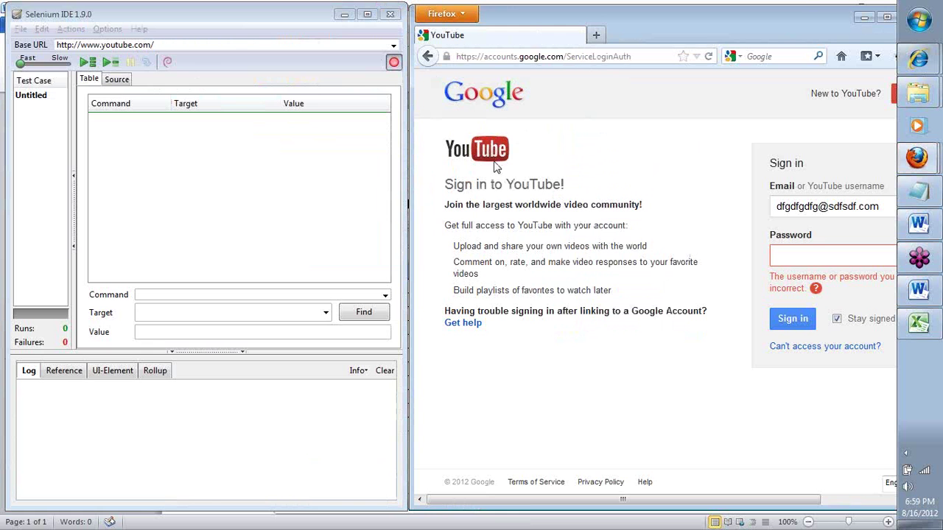
key("alt+Tab")
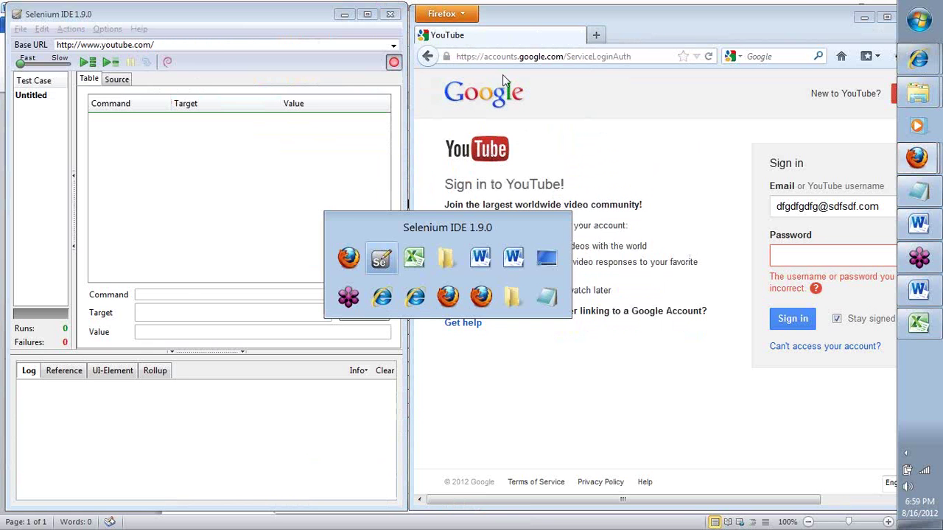
key("alt+Tab")
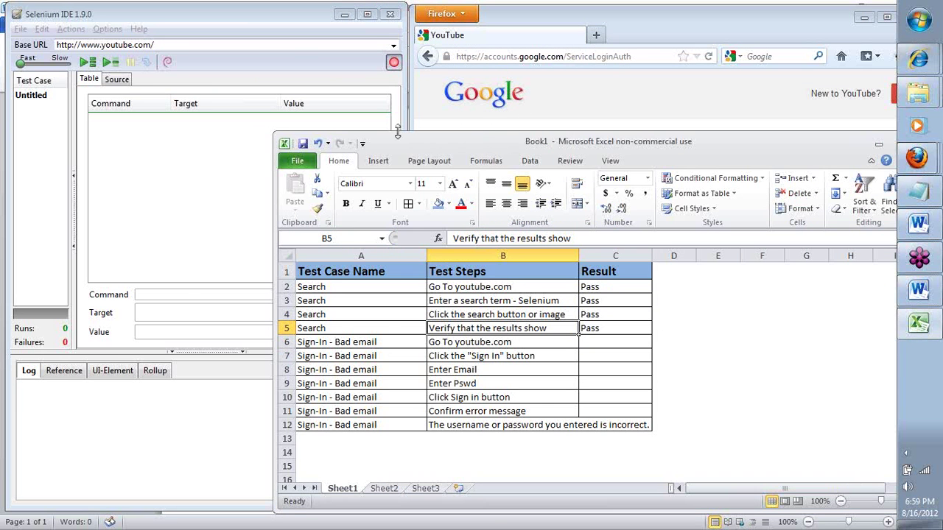
left_click(243, 72)
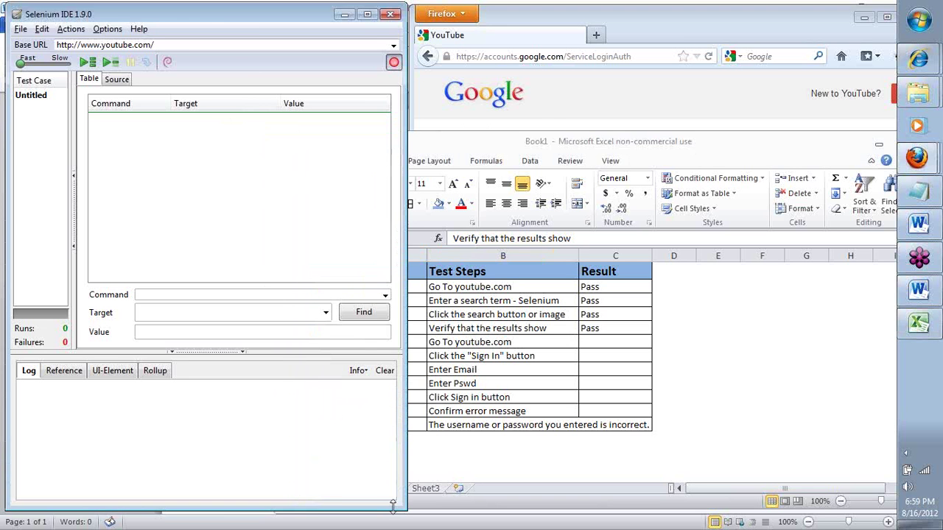
left_click_drag(402, 513, 402, 439)
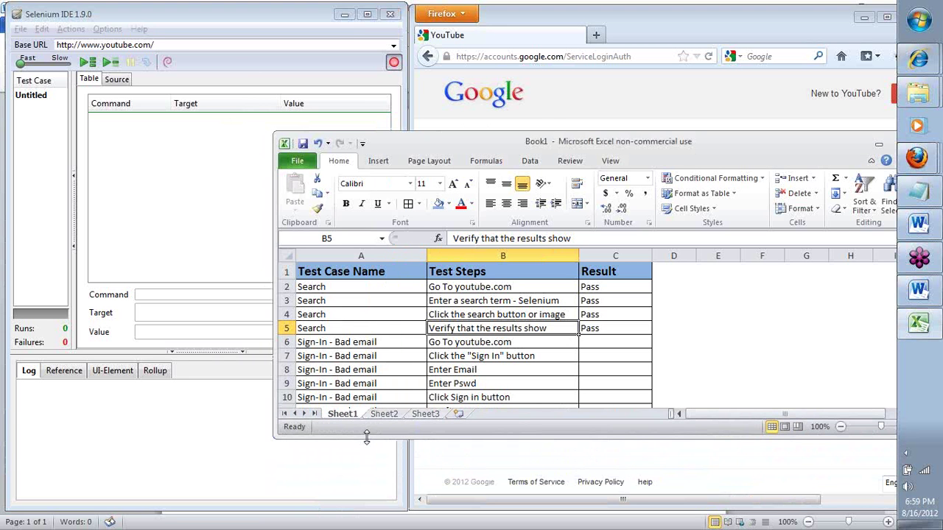
left_click_drag(427, 146, 534, 259)
left_click(317, 263)
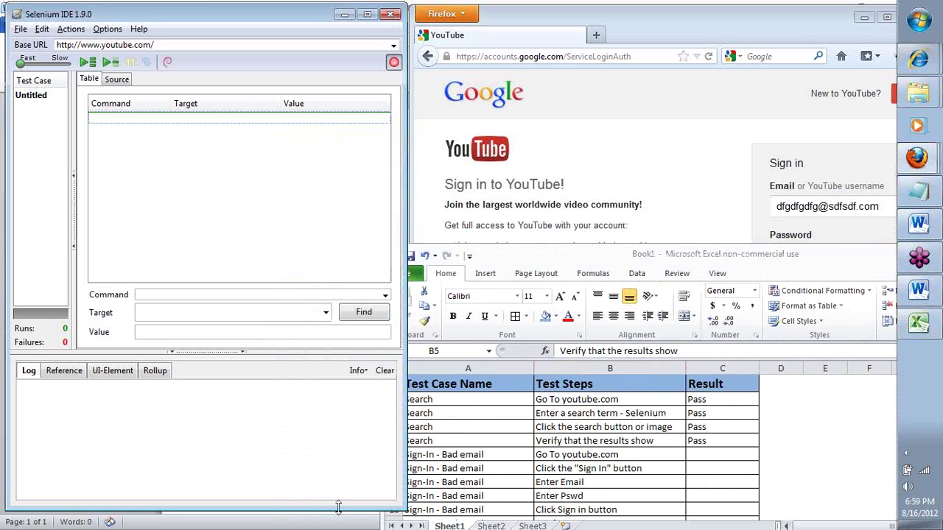
left_click_drag(340, 517, 323, 318)
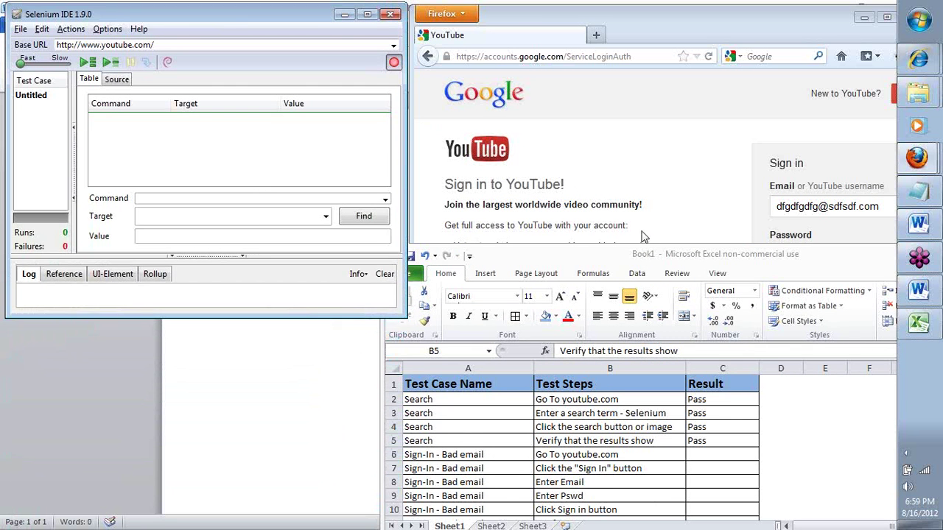
left_click(667, 181)
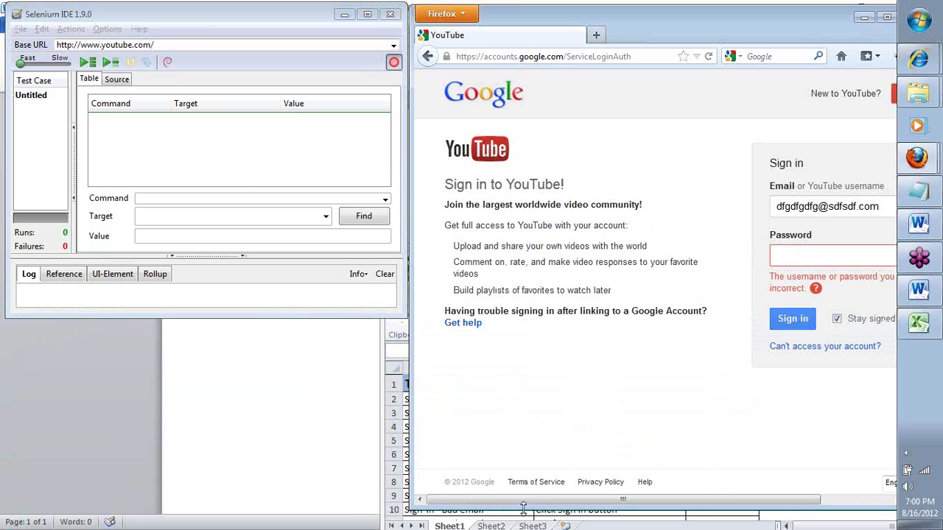
left_click_drag(523, 507, 520, 303)
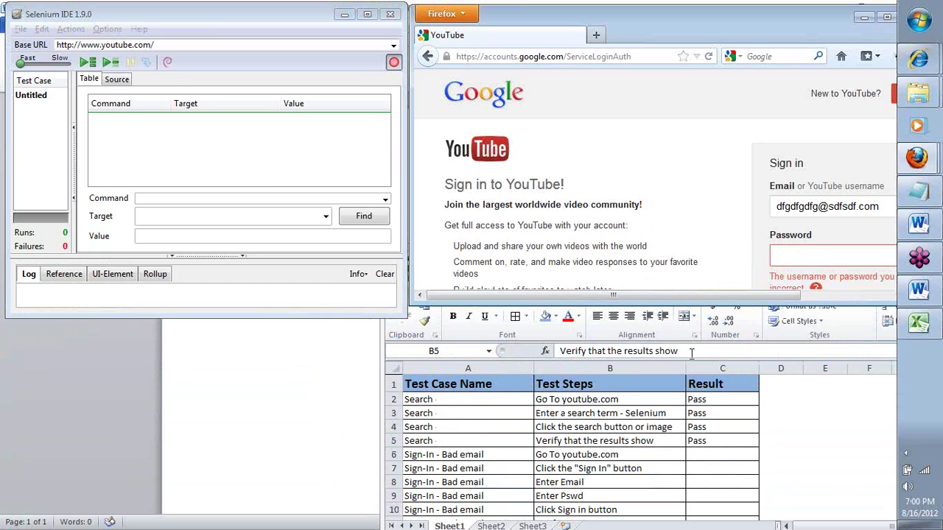
left_click(794, 405)
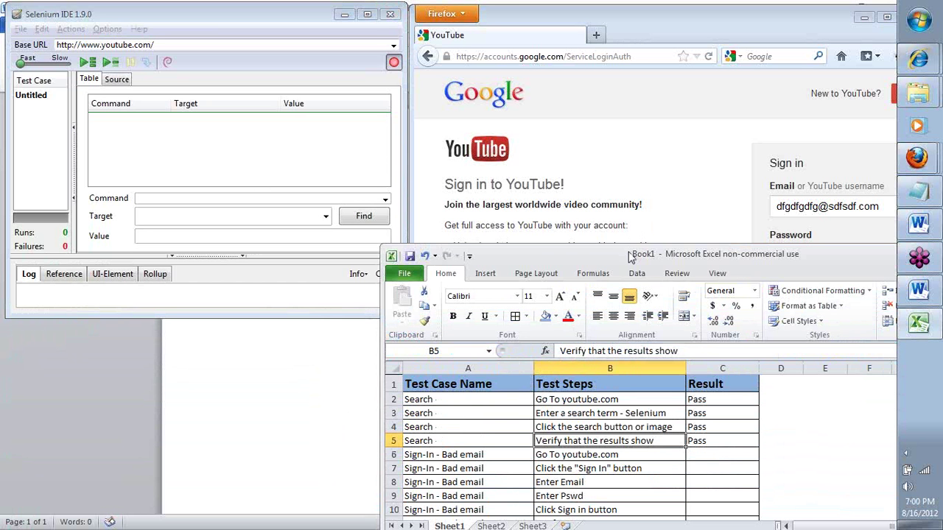
left_click_drag(629, 255, 265, 277)
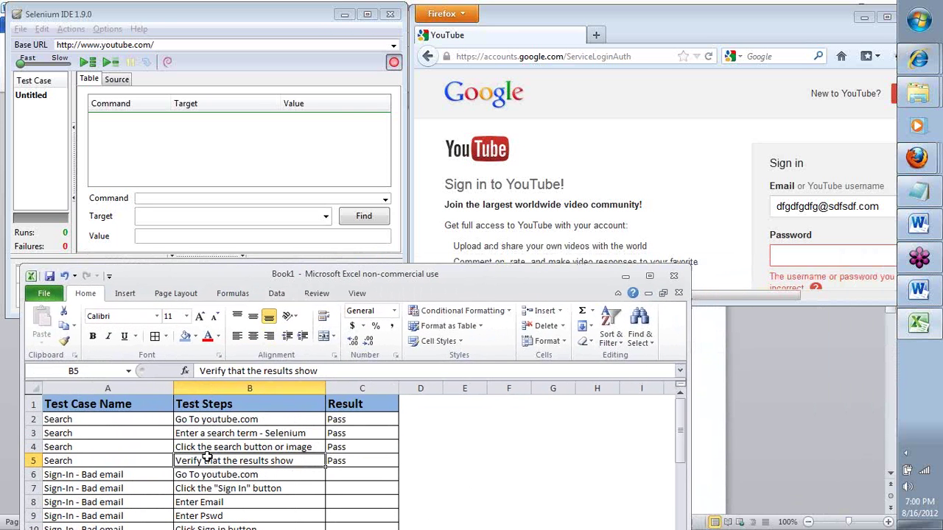
left_click(610, 176)
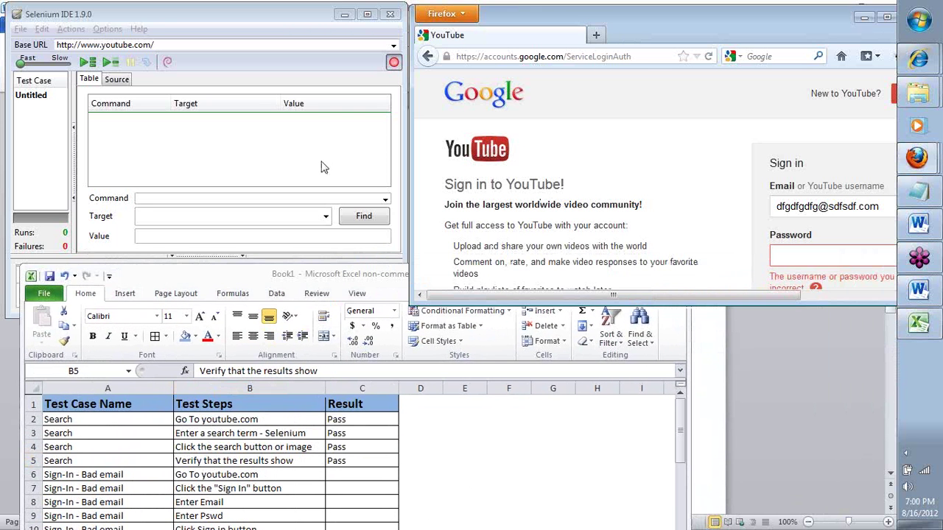
left_click(295, 165)
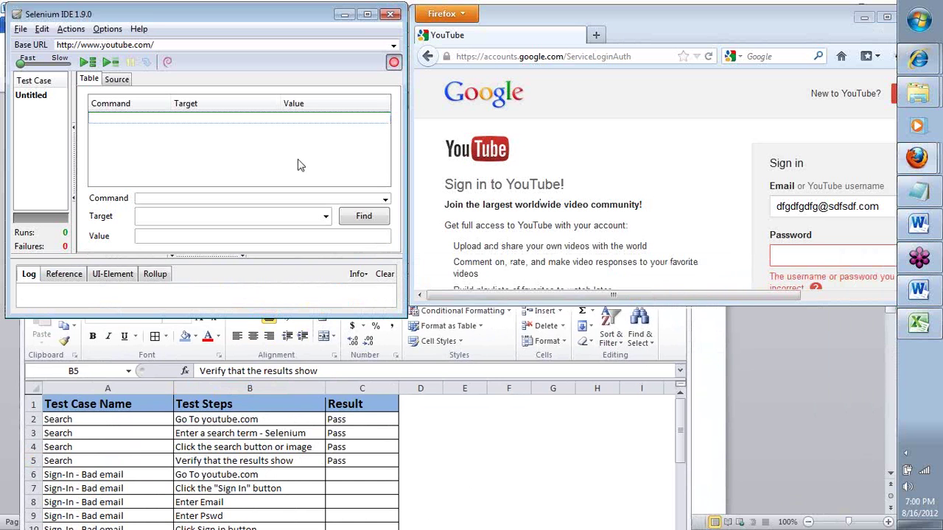
left_click(118, 421)
left_click_drag(73, 421, 381, 467)
scroll(381, 467, "down", 1)
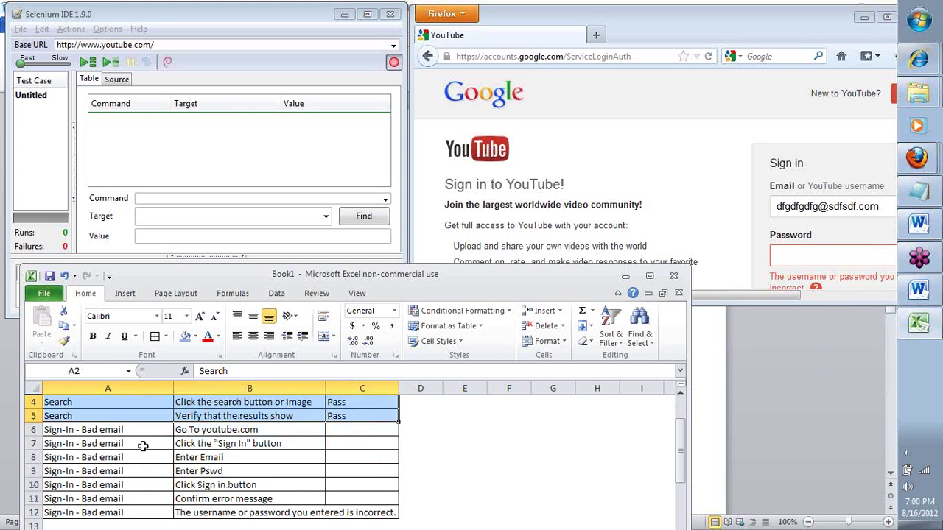
left_click_drag(126, 432, 380, 511)
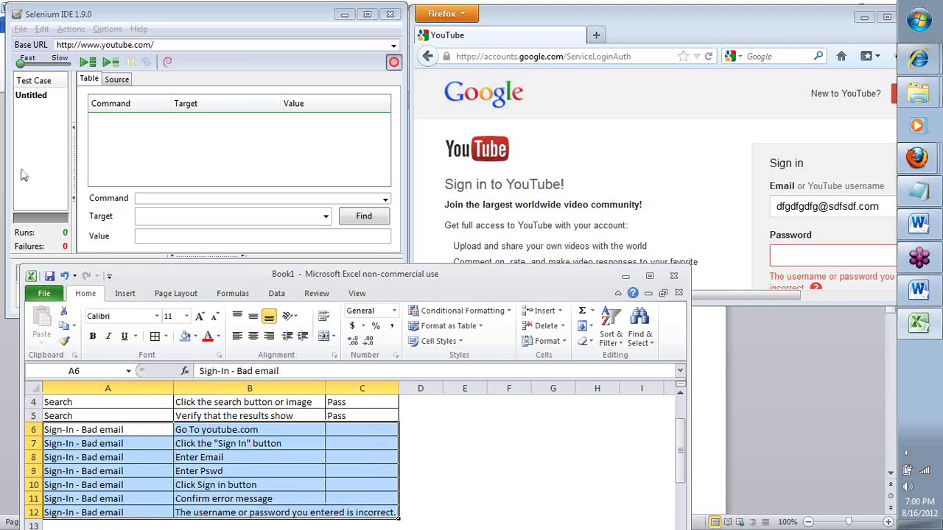
- Retitle the Untitled test case to 'Search' through its Properties dialog
left_click(21, 29)
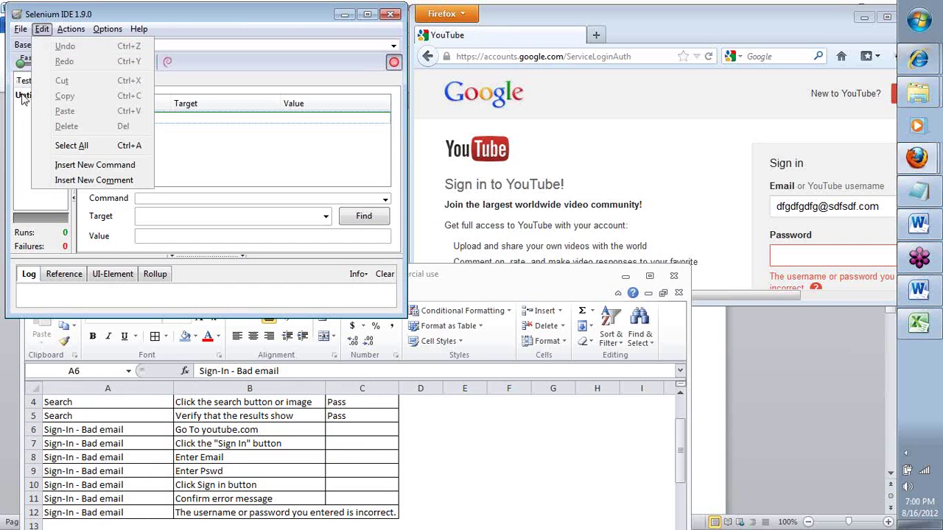
left_click(22, 100)
right_click(22, 99)
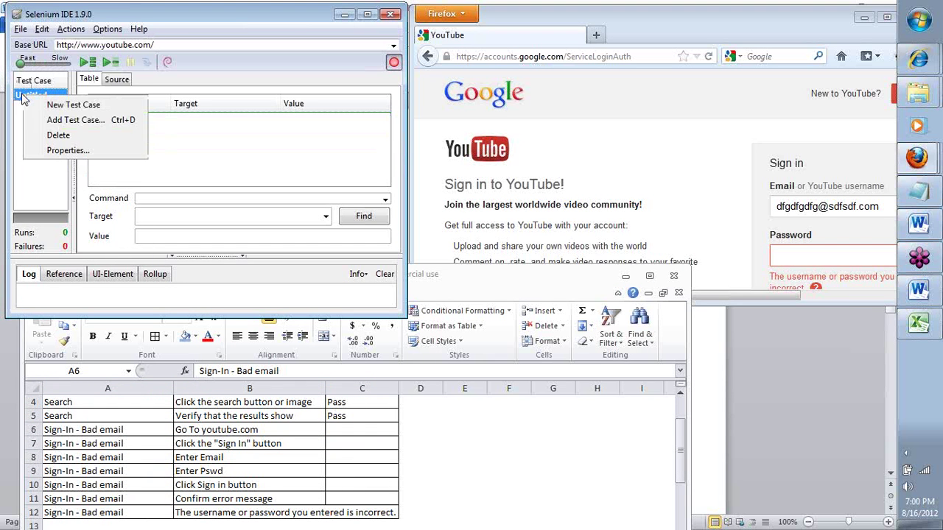
left_click(58, 151)
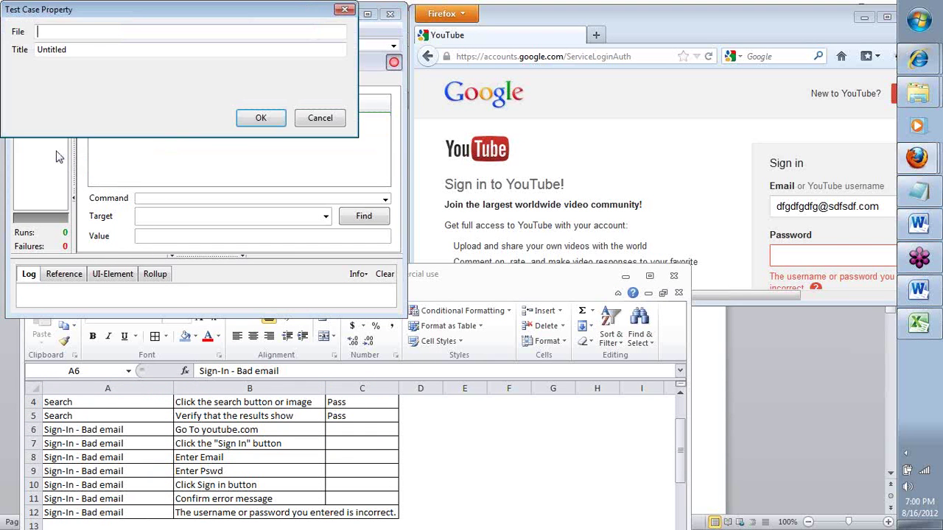
left_click_drag(122, 23, 460, 179)
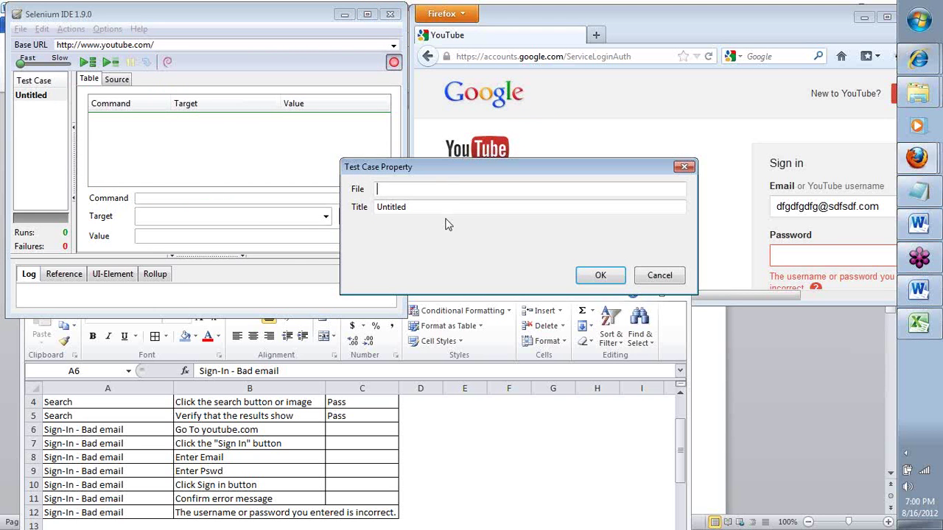
left_click(453, 204)
left_click_drag(447, 208, 342, 215)
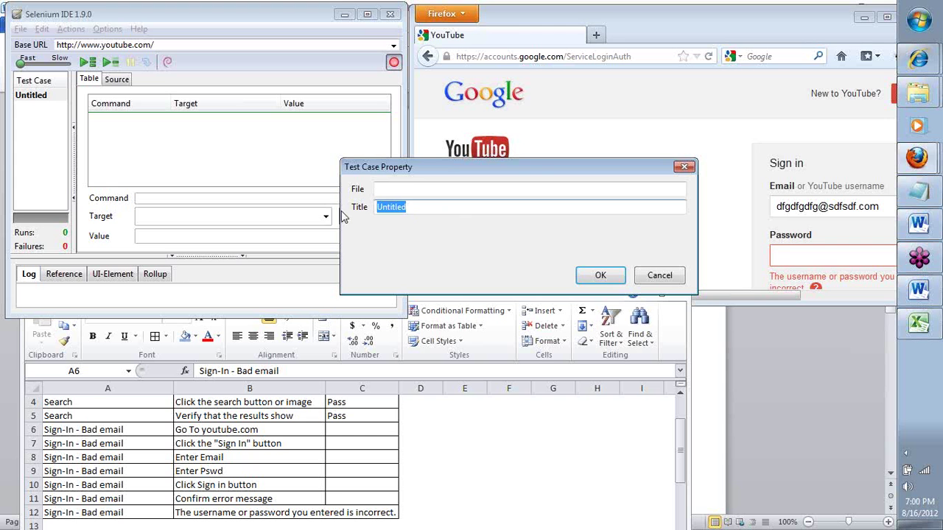
type("Search")
key("Tab")
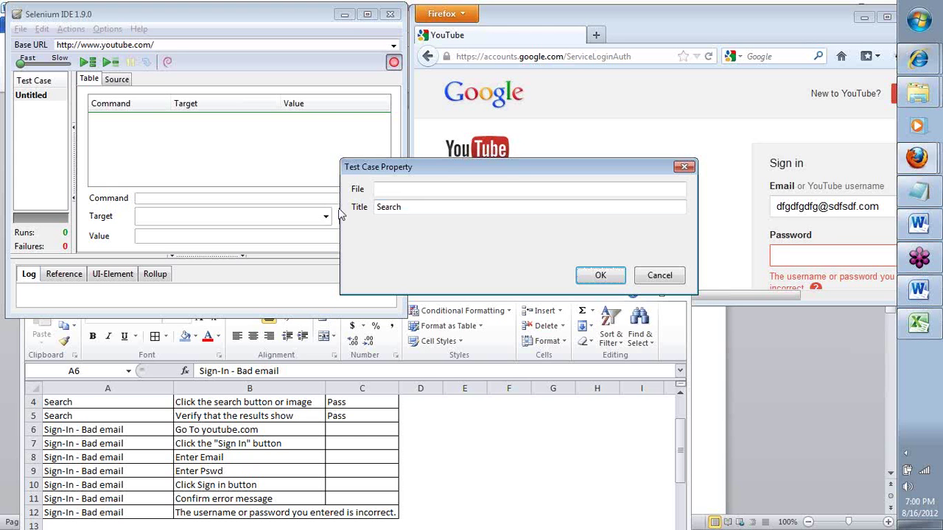
left_click(599, 275)
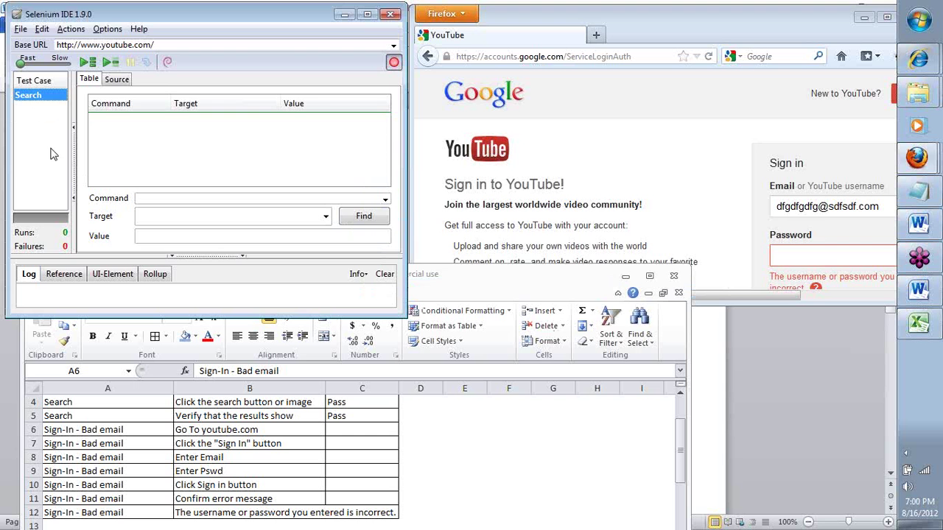
left_click(259, 150)
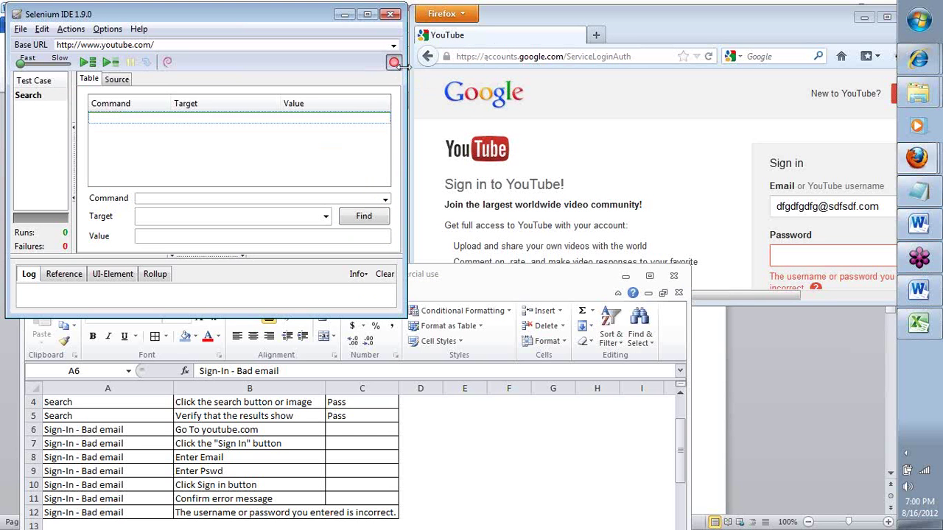
- Start recording and load youtube.com in Firefox
left_click(394, 64)
left_click(474, 56)
type("youtube.com/")
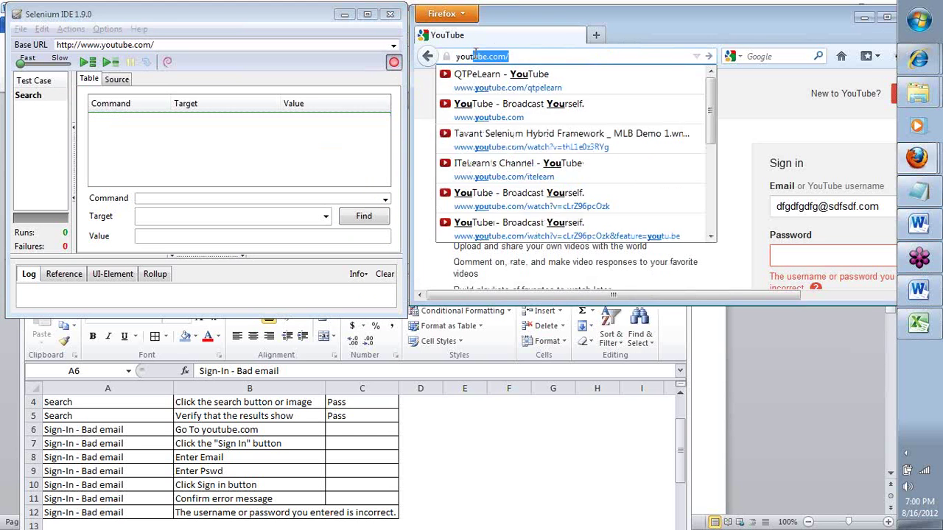
key("Return")
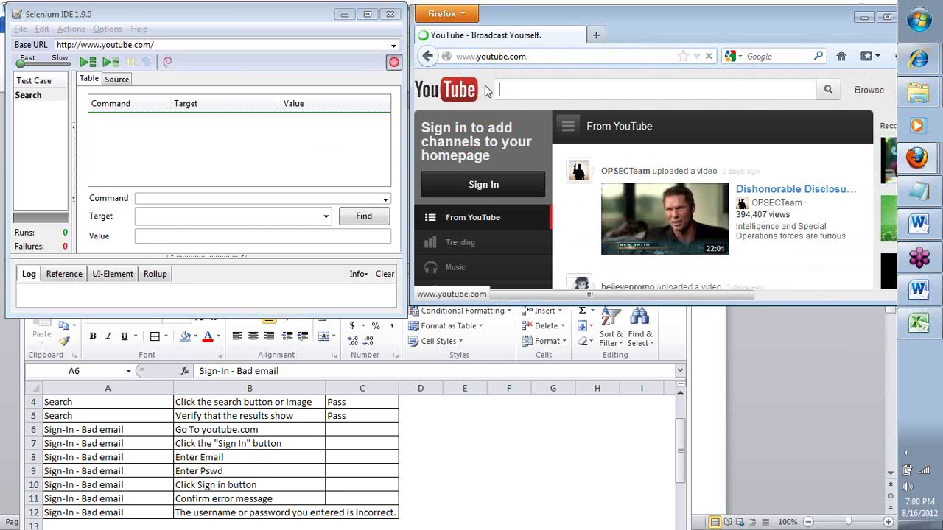
- Review the Search steps in Excel, including 'Enter a search term - Selenium', then focus YouTube's search box
left_click(134, 439)
scroll(133, 439, "up", 1)
left_click(225, 420)
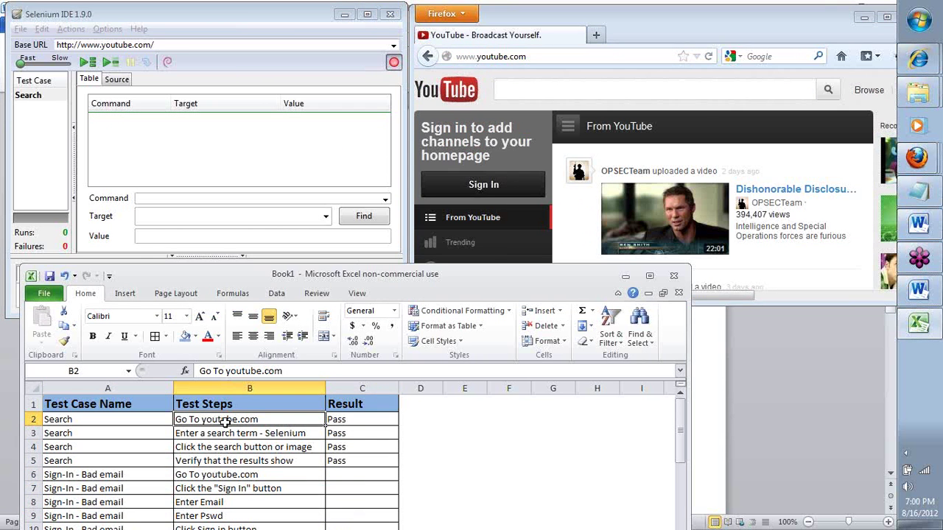
left_click(122, 434)
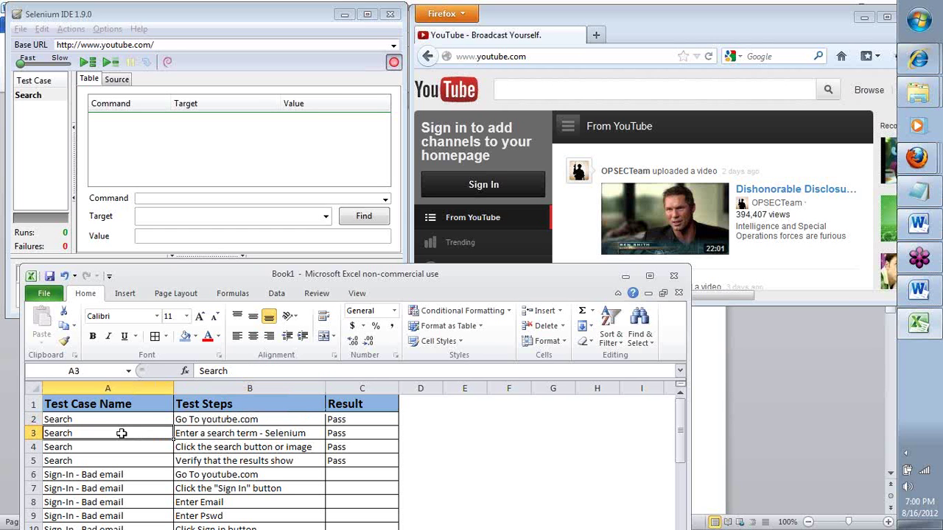
left_click(230, 433)
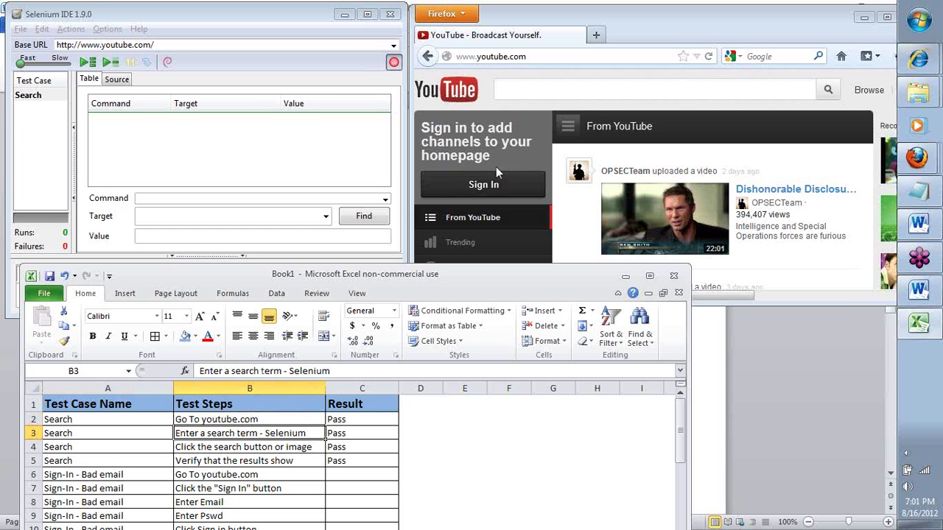
left_click(563, 85)
- Finish typing 'Selenium' in YouTube's search box and check the recorded open and type steps
type("elenium")
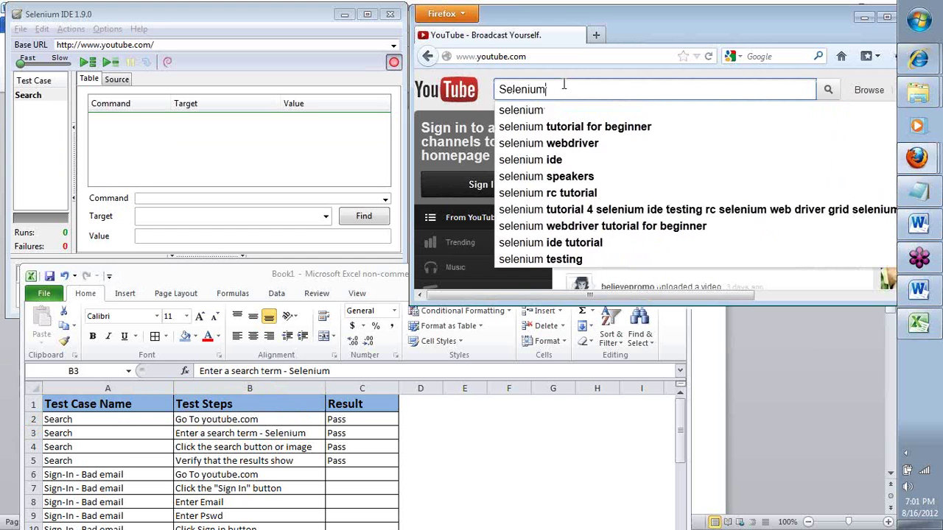
key("Tab")
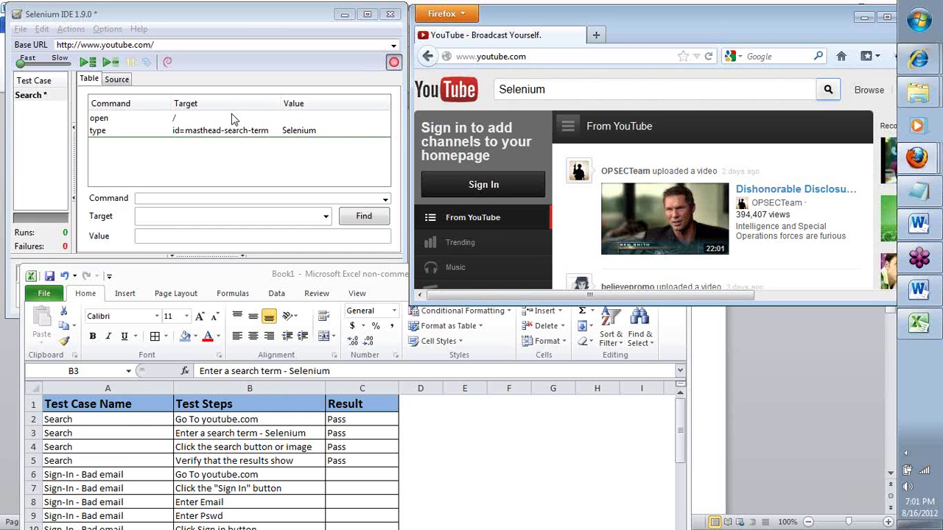
left_click(122, 128)
left_click(115, 132)
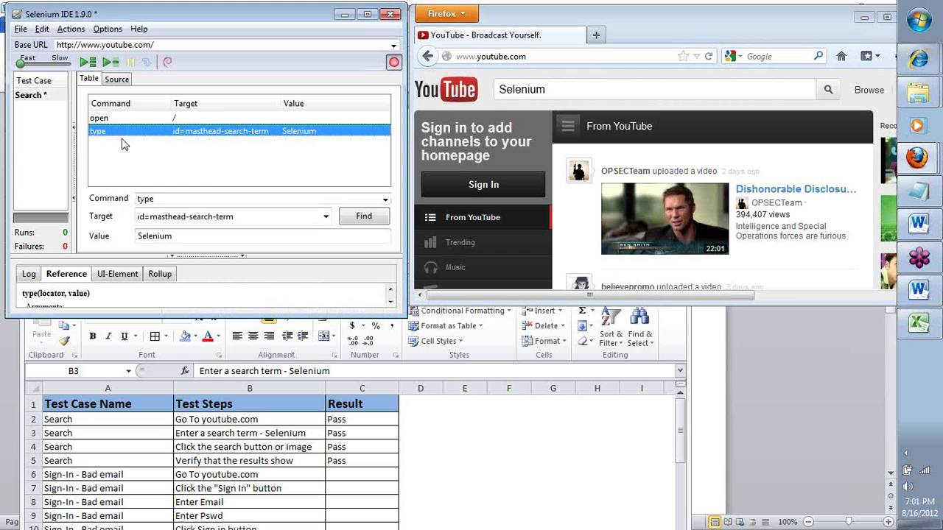
left_click(124, 144)
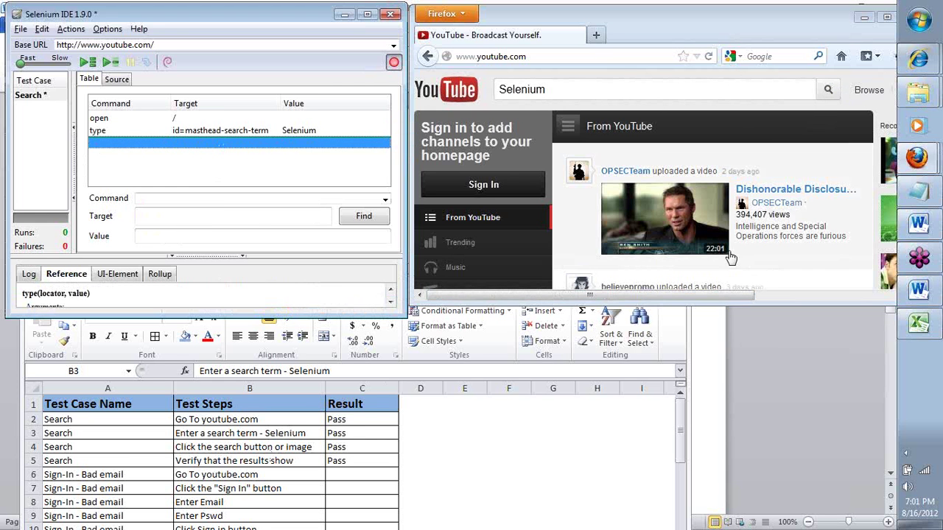
- Run the YouTube search for Selenium and highlight the 'About 13,200 results' count
left_click(829, 90)
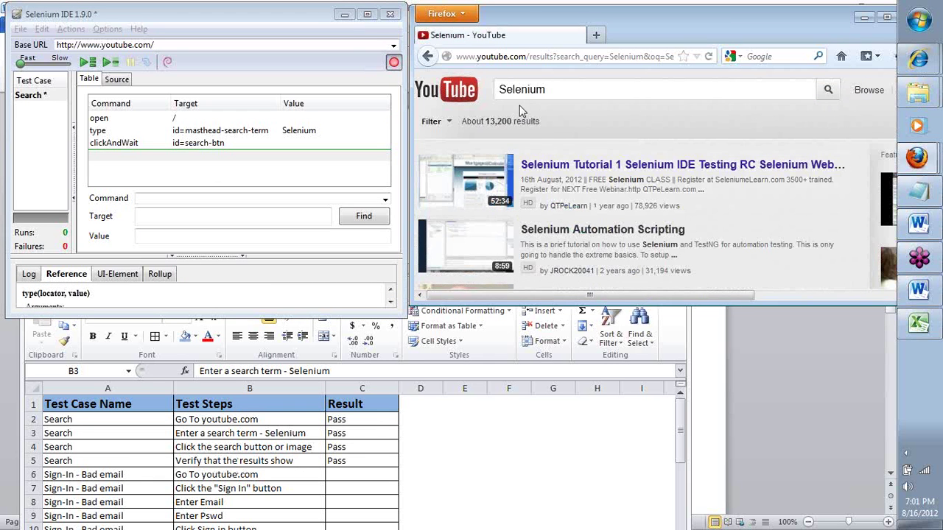
left_click_drag(547, 130, 496, 126)
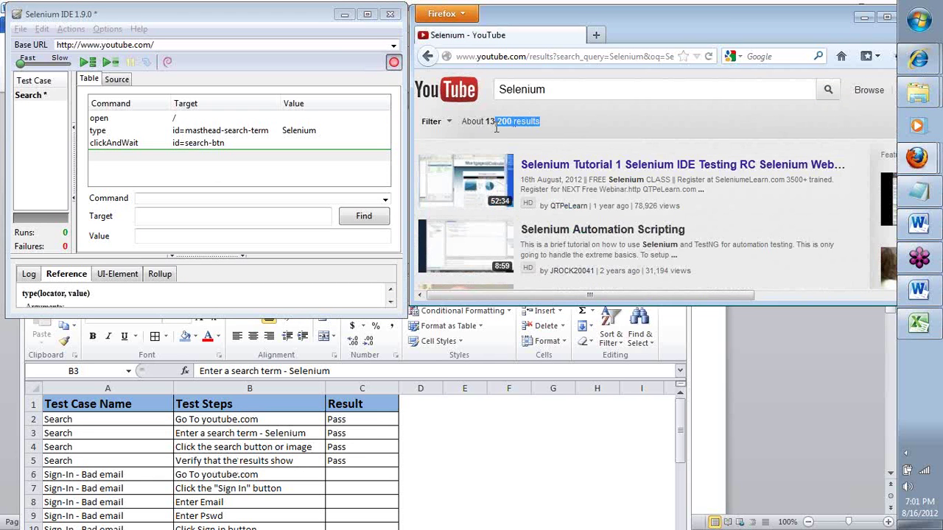
left_click(475, 126)
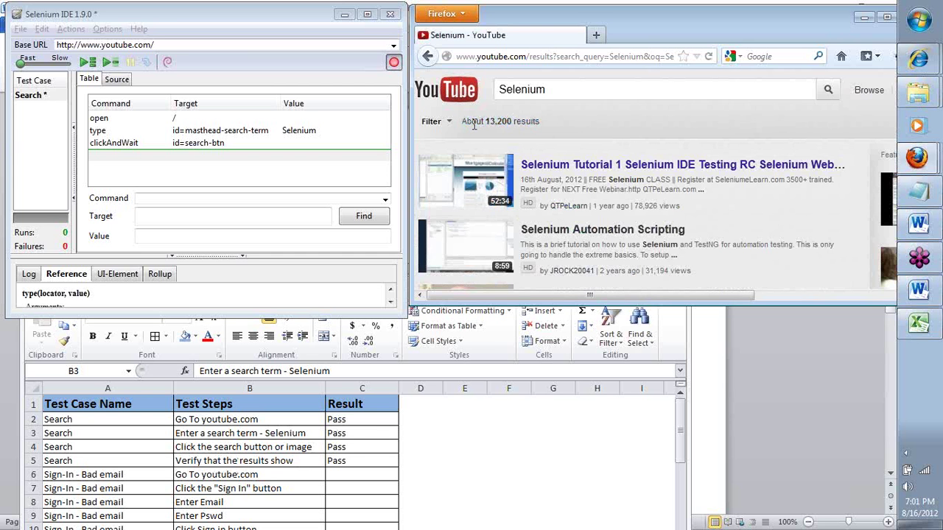
left_click_drag(463, 125, 561, 128)
left_click(566, 127)
left_click(351, 75)
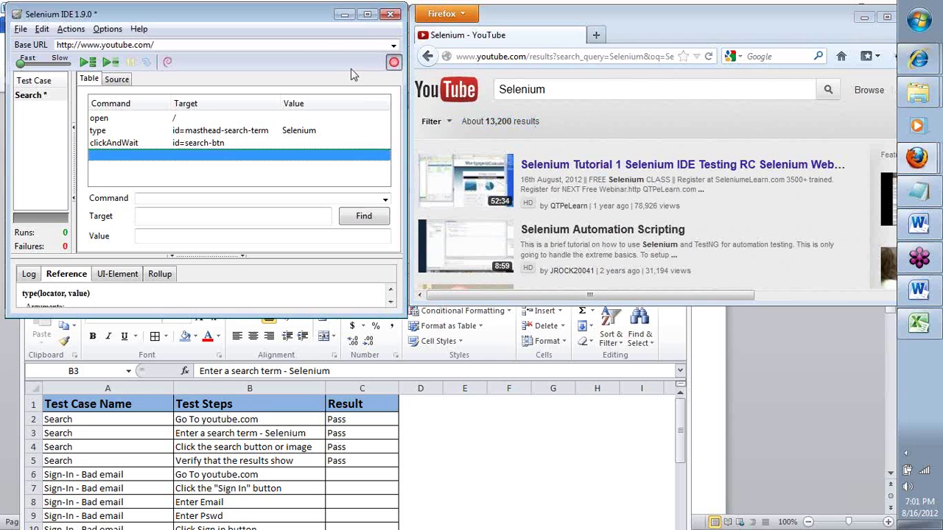
left_click(564, 114)
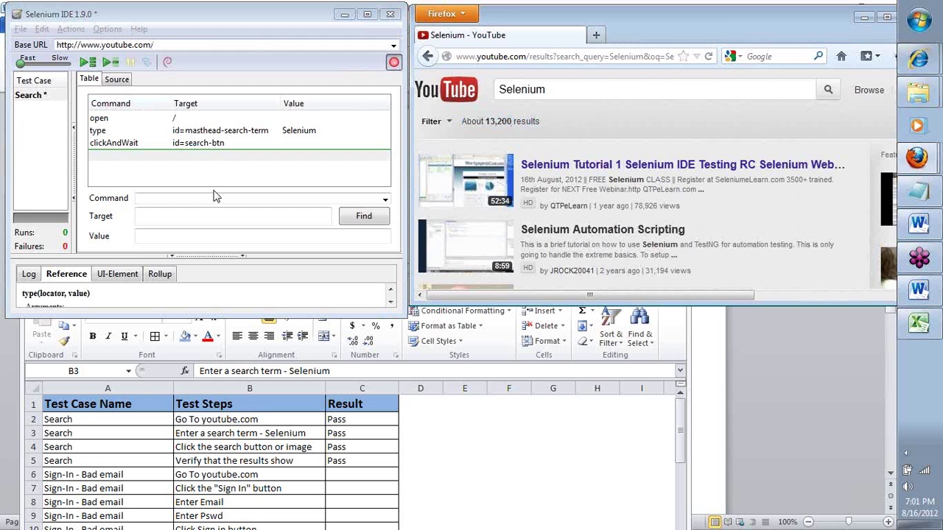
- Add a verifyTextPresent check for 'About 13,200 results' via the results-count context menu
right_click(472, 120)
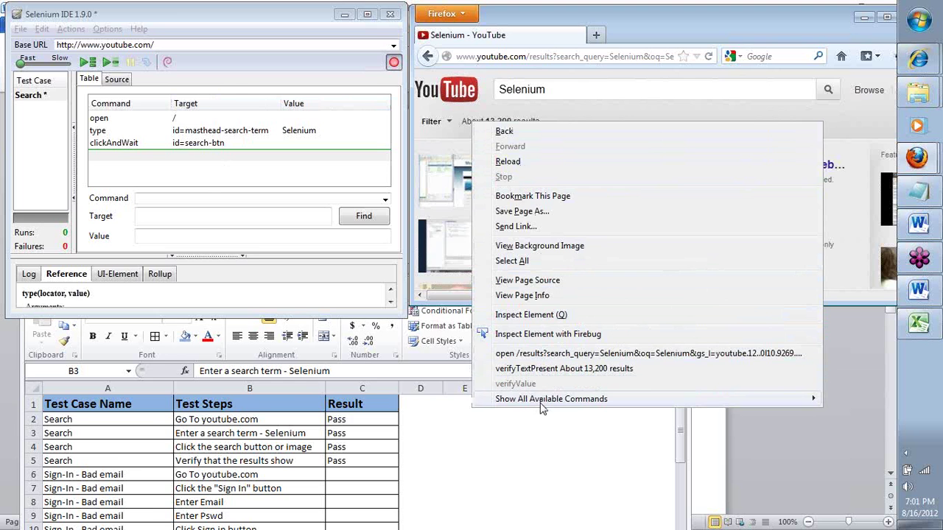
mouse_move(540, 402)
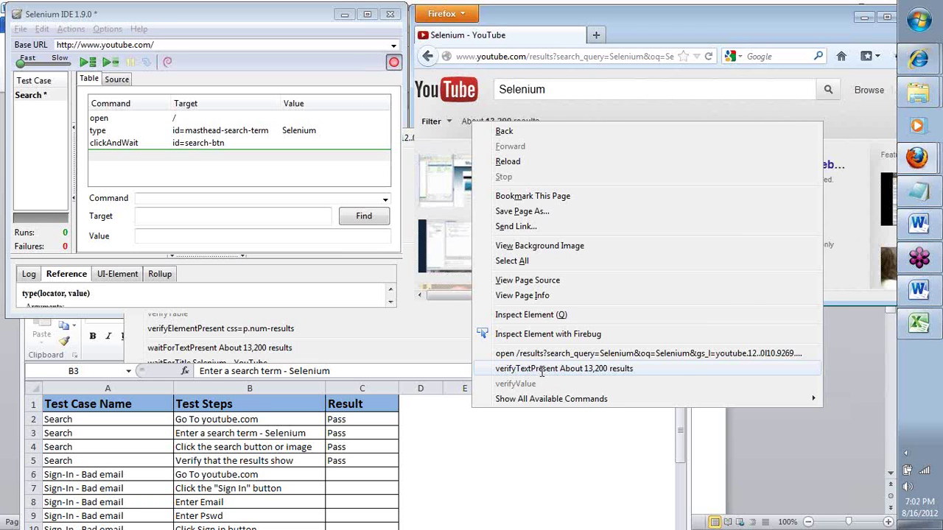
left_click(543, 374)
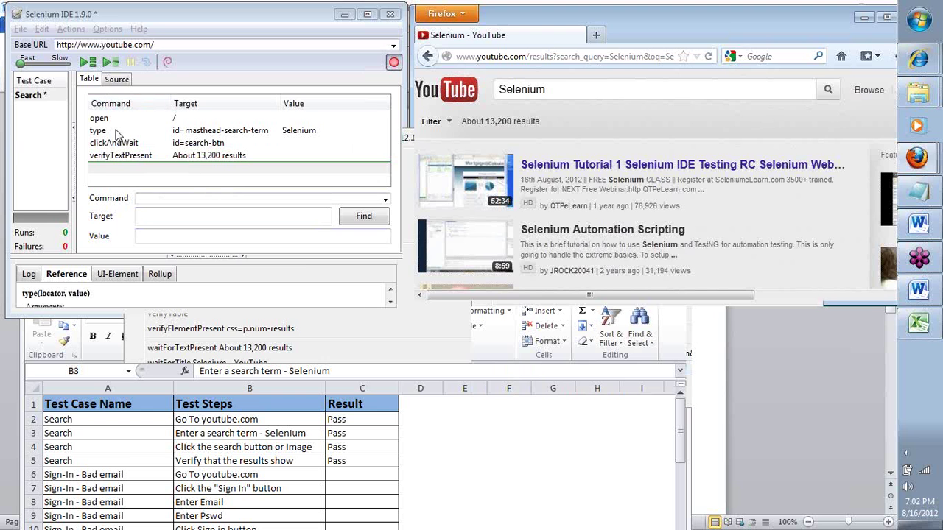
- Select the Search steps A2:B5 in the Excel sheet, then return to the YouTube results
left_click(100, 435)
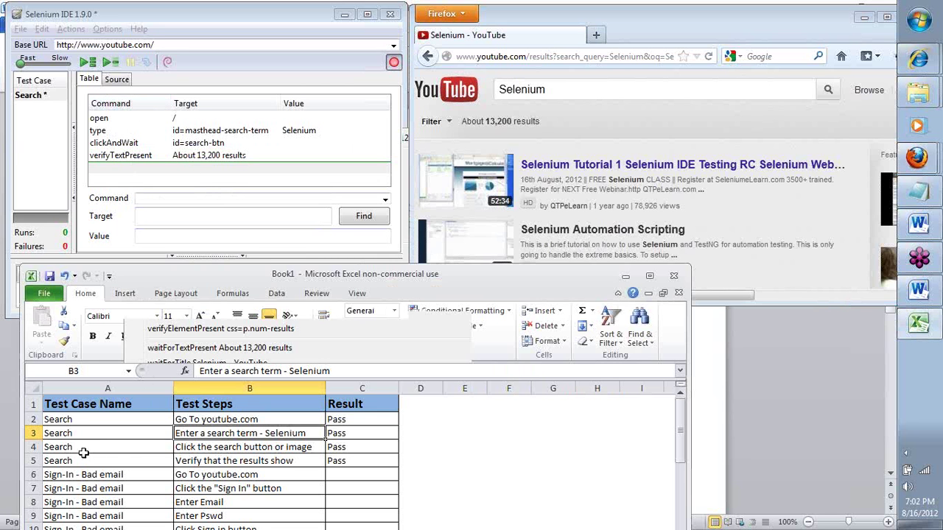
left_click_drag(80, 458, 360, 417)
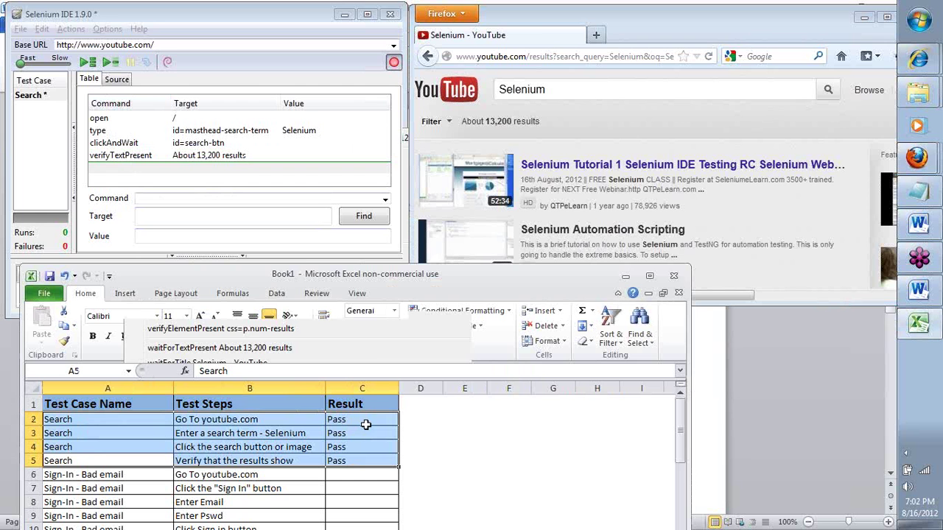
left_click(537, 31)
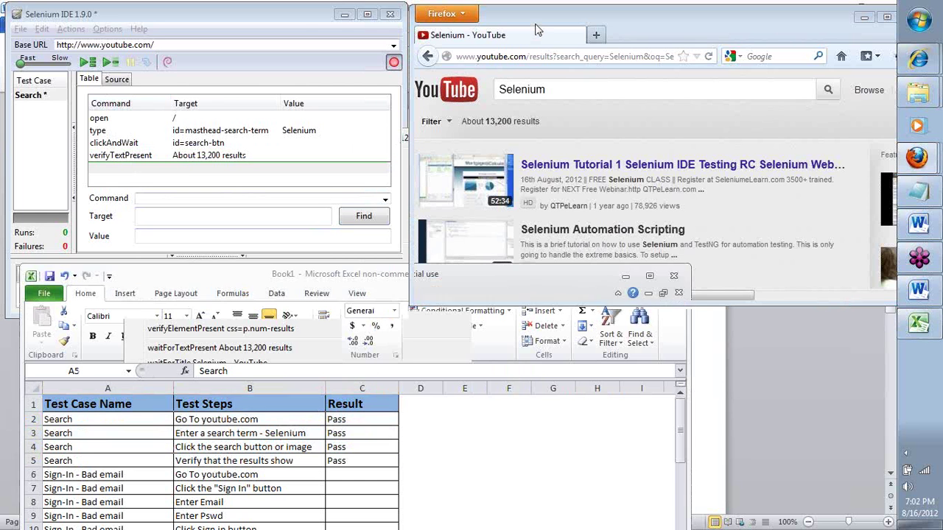
- View Selenium IDE's Options > Format export formats, leaving HTML unchanged
left_click(300, 20)
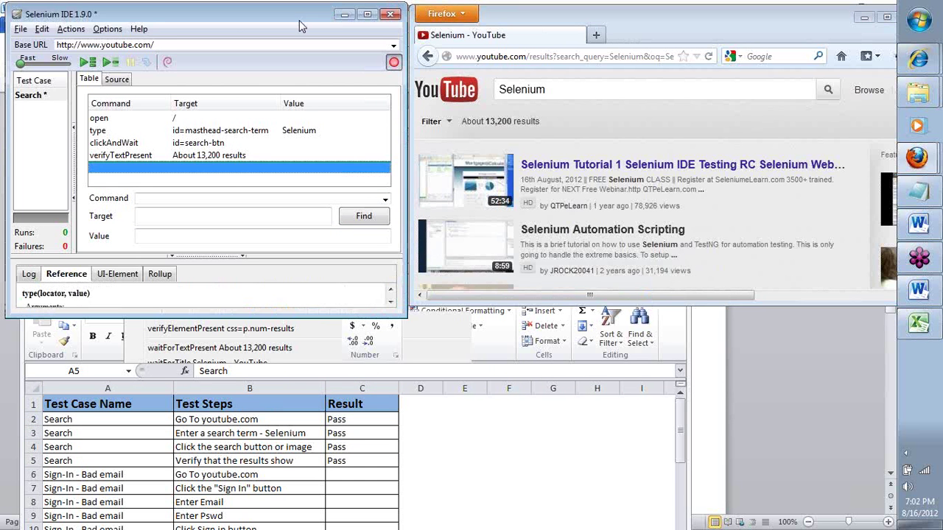
left_click(107, 29)
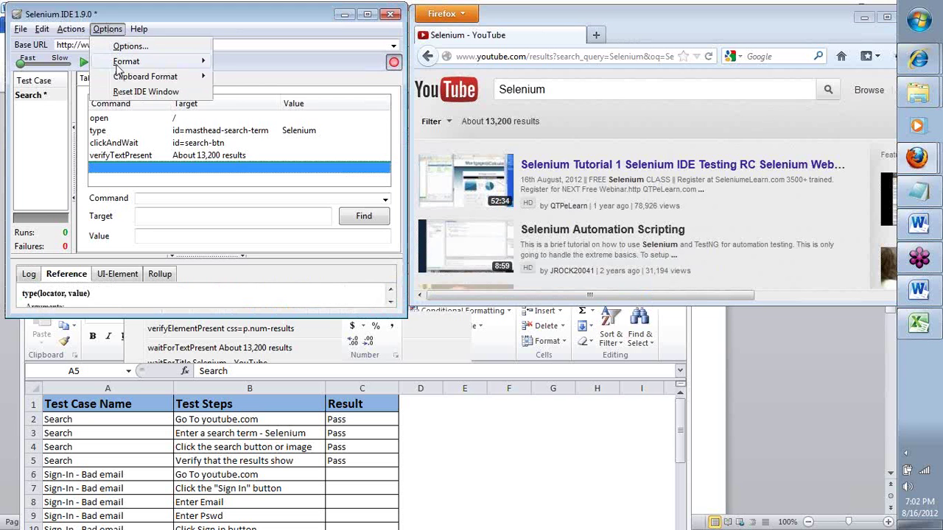
mouse_move(118, 65)
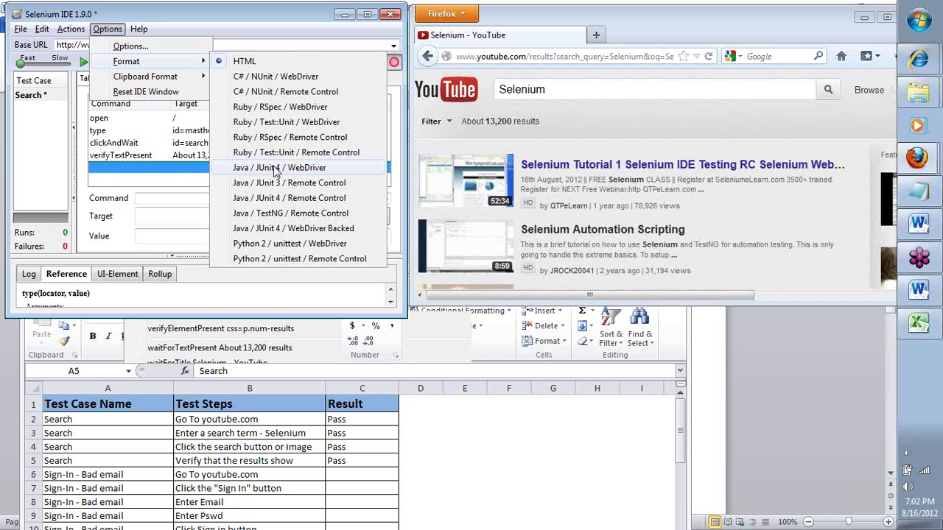
left_click(274, 20)
left_click(126, 117)
- Review the type, clickAndWait and verifyTextPresent steps of the Search test
left_click(126, 130)
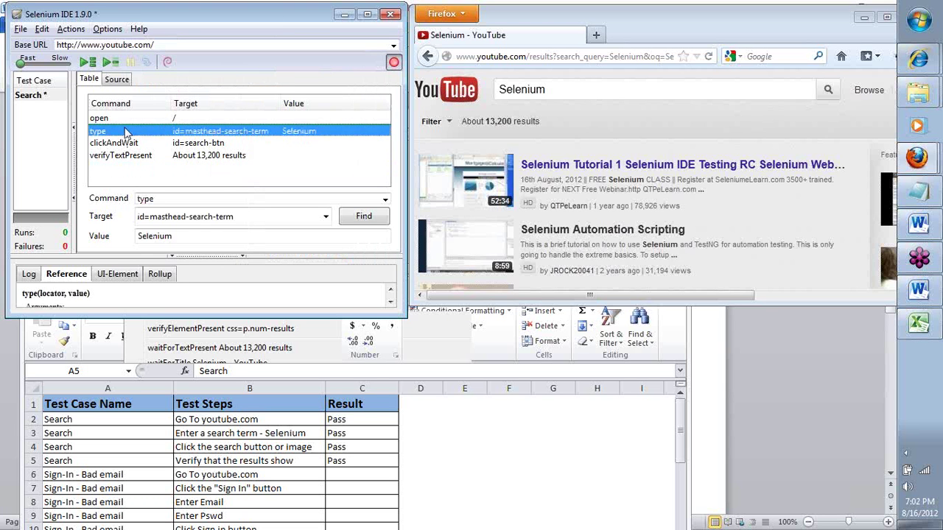
left_click(128, 143)
left_click(131, 156)
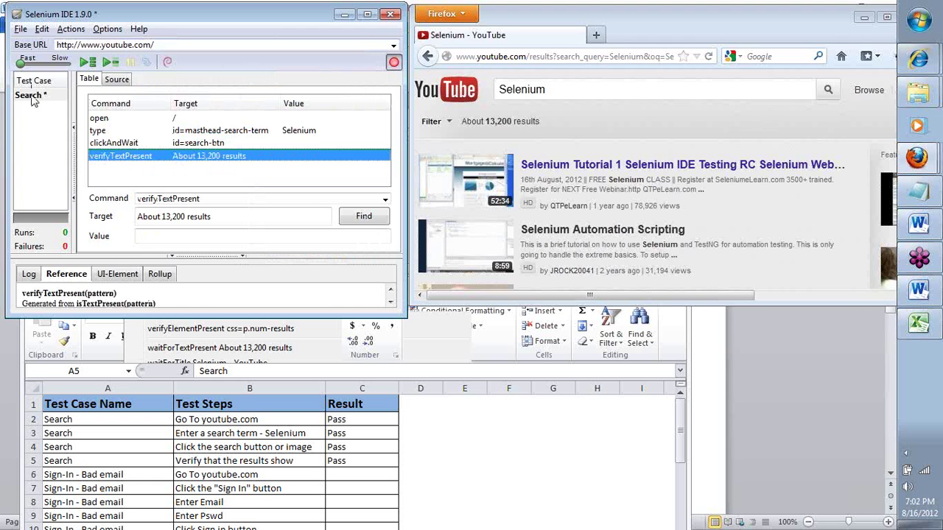
left_click(23, 30)
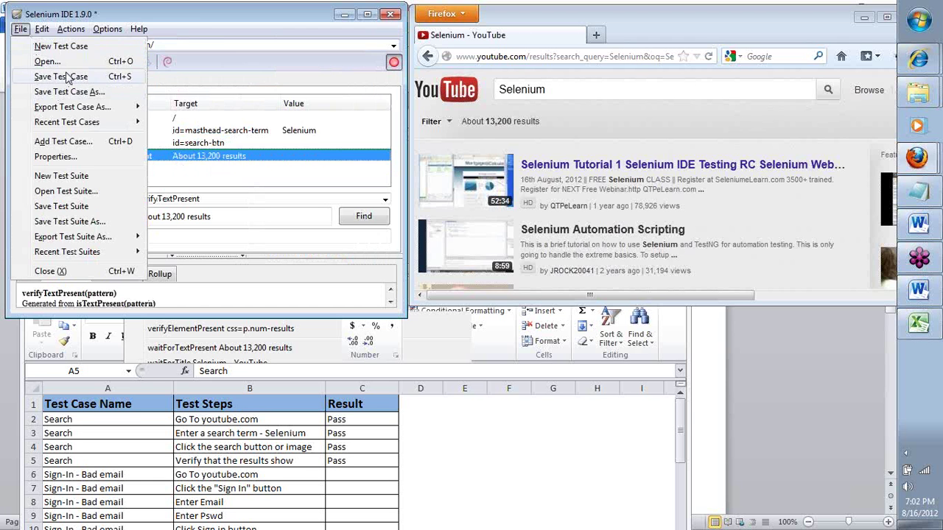
key("Escape")
- Start Save As, browse to C:\Selenium and create a new folder A16_2012
key("ctrl+s")
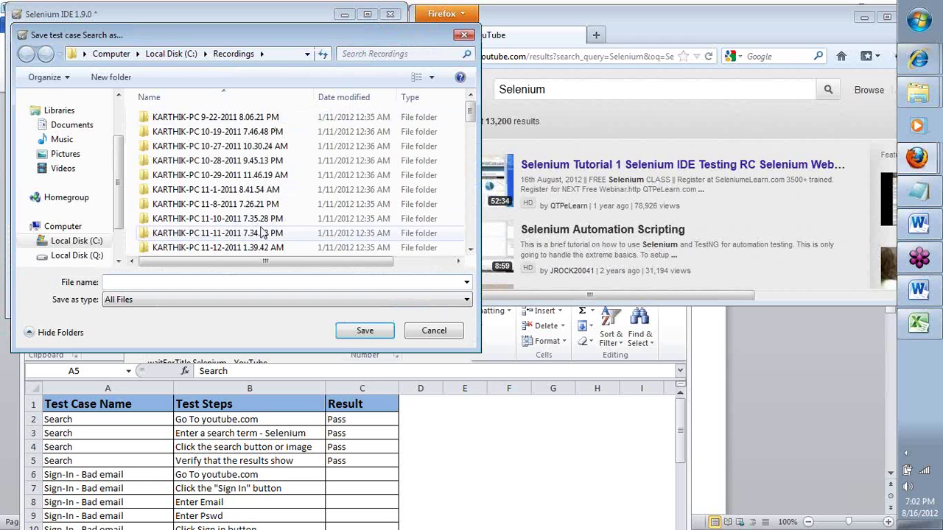
left_click(170, 55)
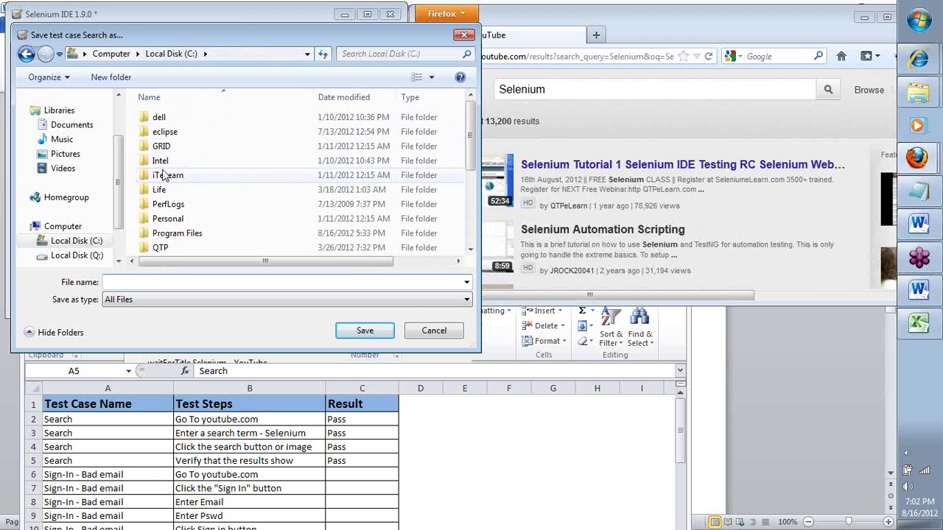
left_click(166, 235)
scroll(166, 241, "down", 3)
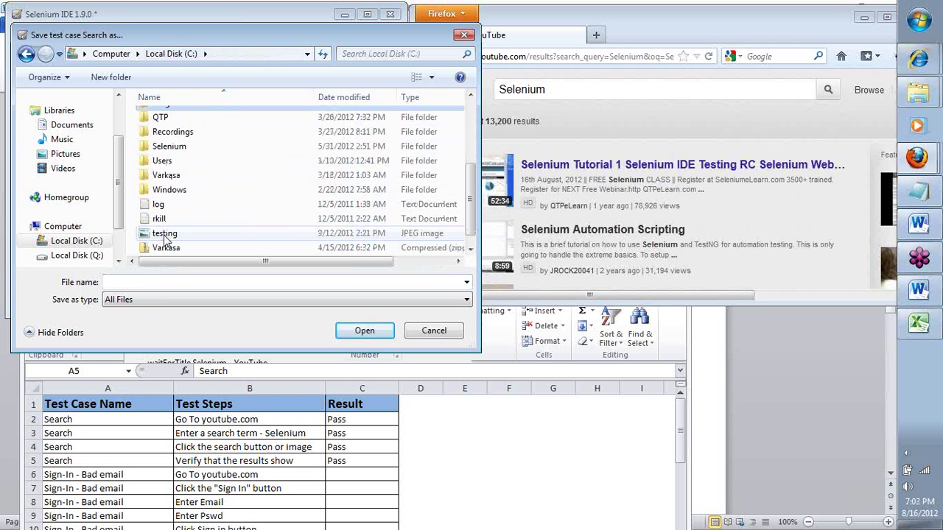
double_click(168, 147)
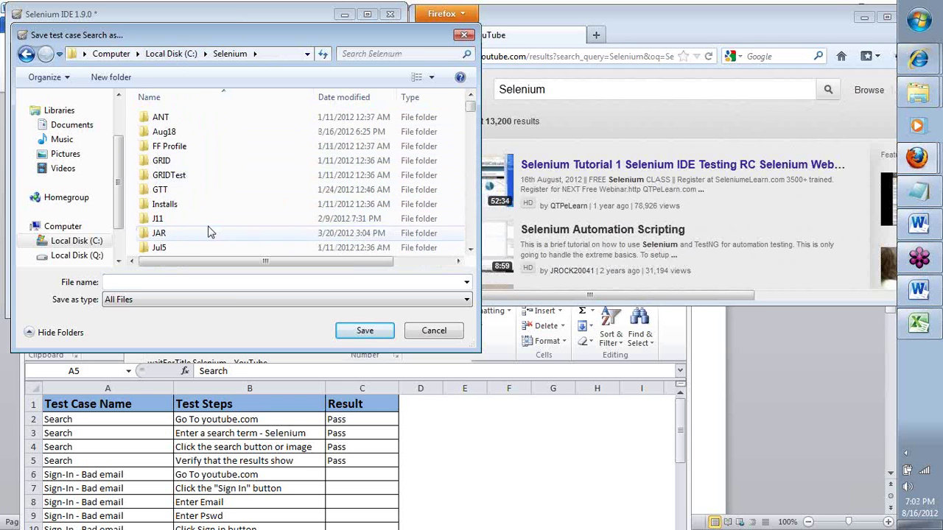
left_click(111, 78)
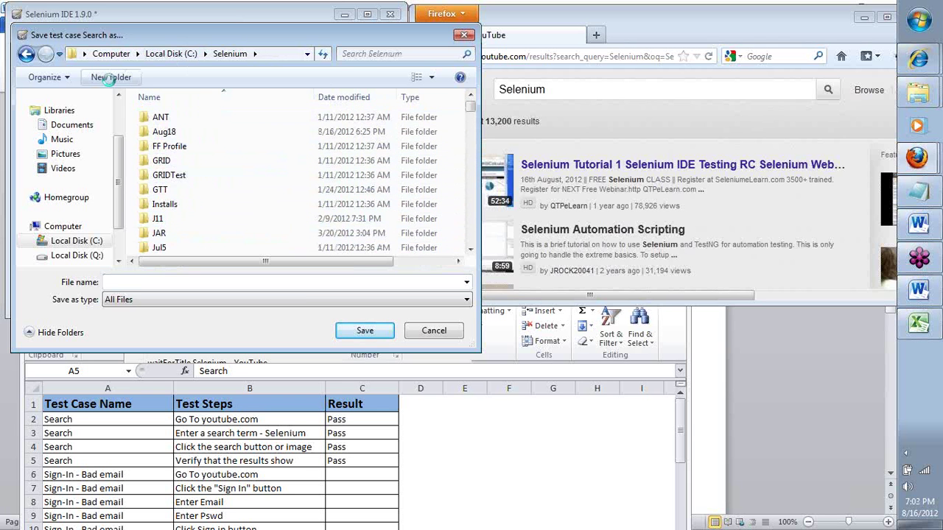
type("A1")
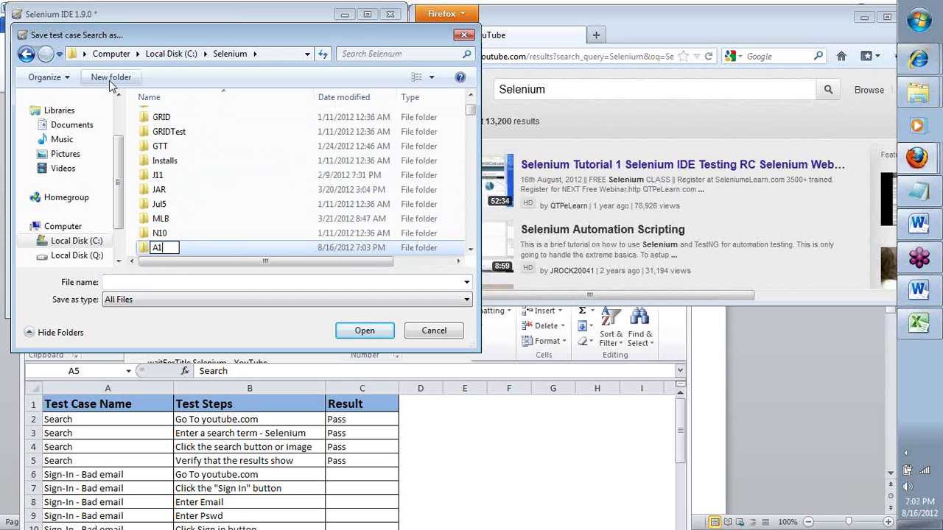
type("6_2012")
key("Return")
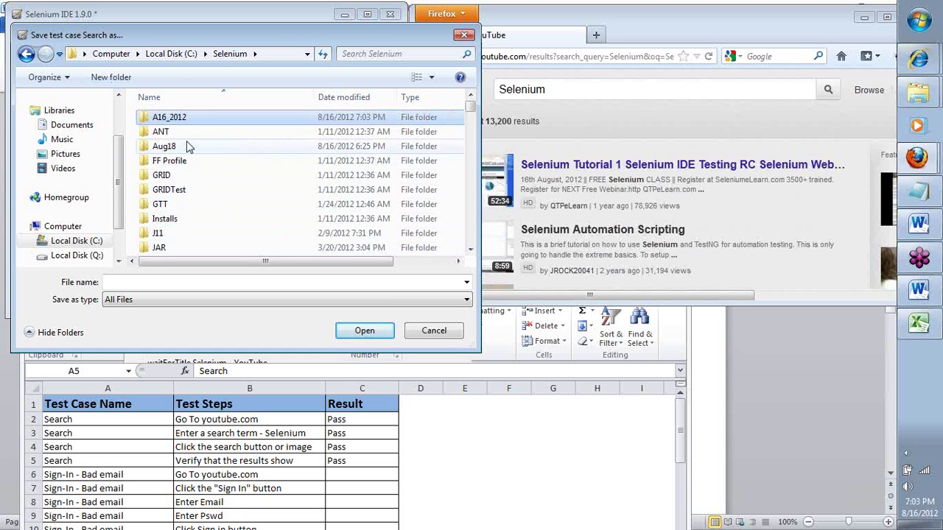
- Save the test case as YT_Search inside the A16_2012 folder
double_click(169, 119)
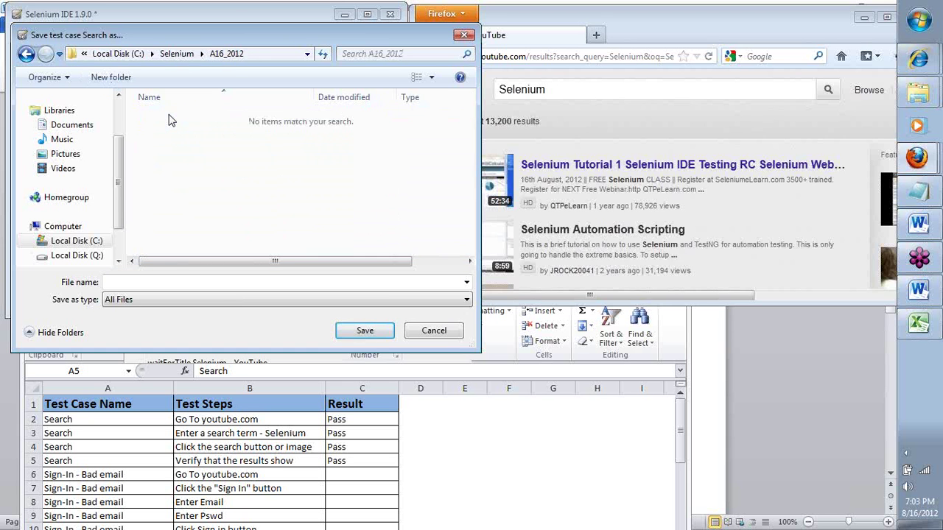
left_click(210, 281)
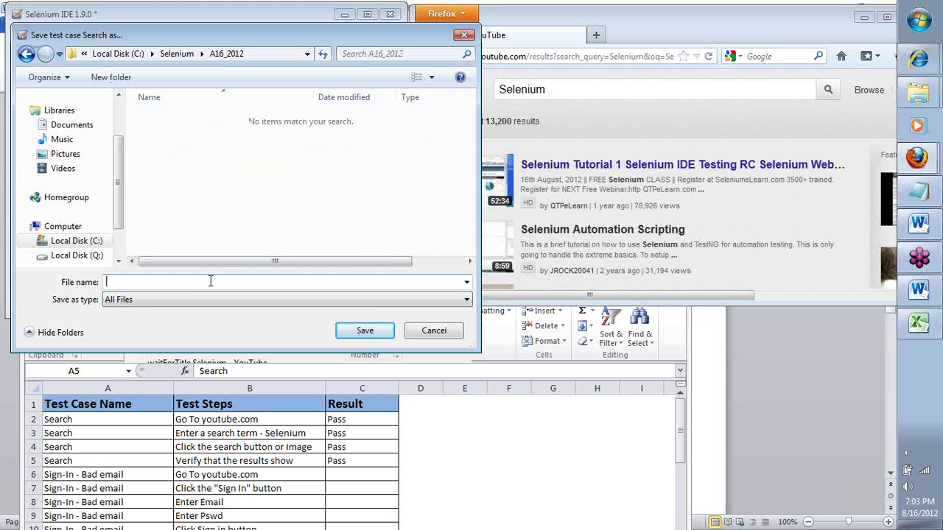
type("YT_Search")
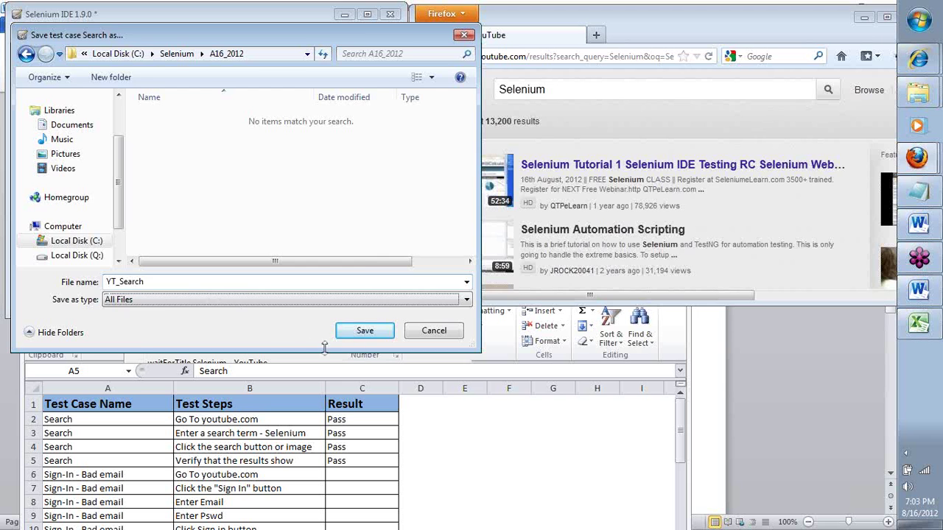
left_click(365, 331)
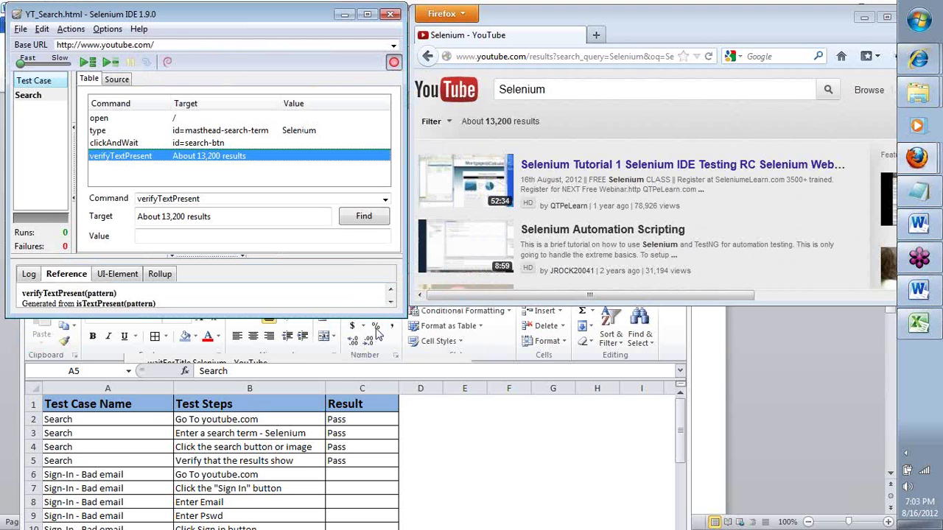
- Play the Search test case from its open step so every step passes
left_click(421, 298)
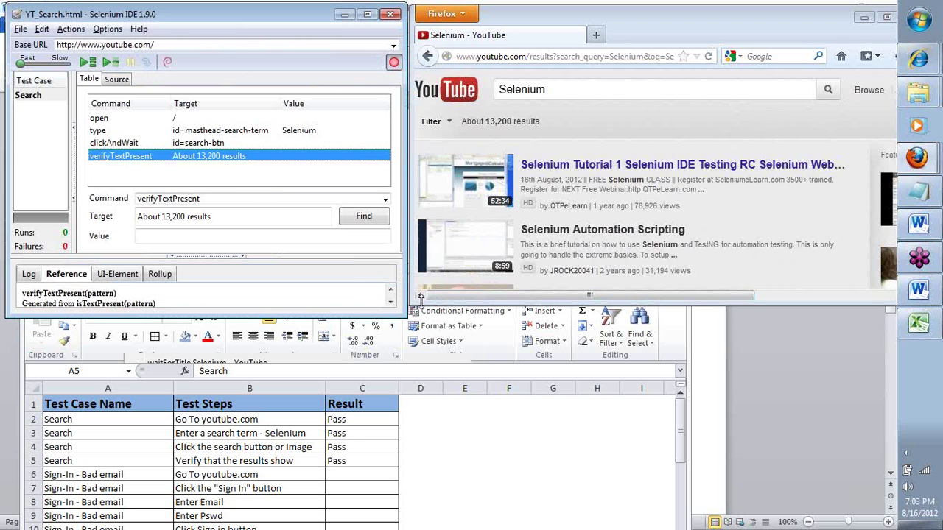
left_click(164, 130)
left_click(160, 118)
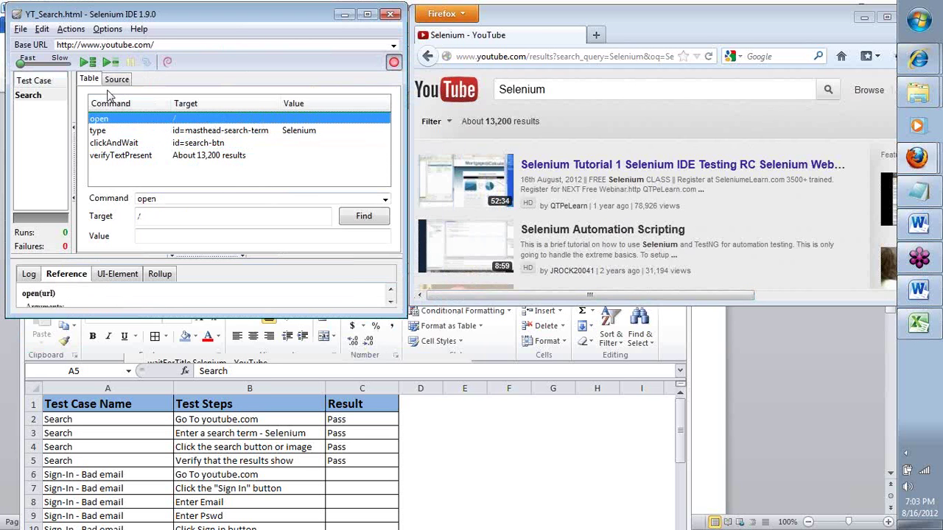
left_click(87, 62)
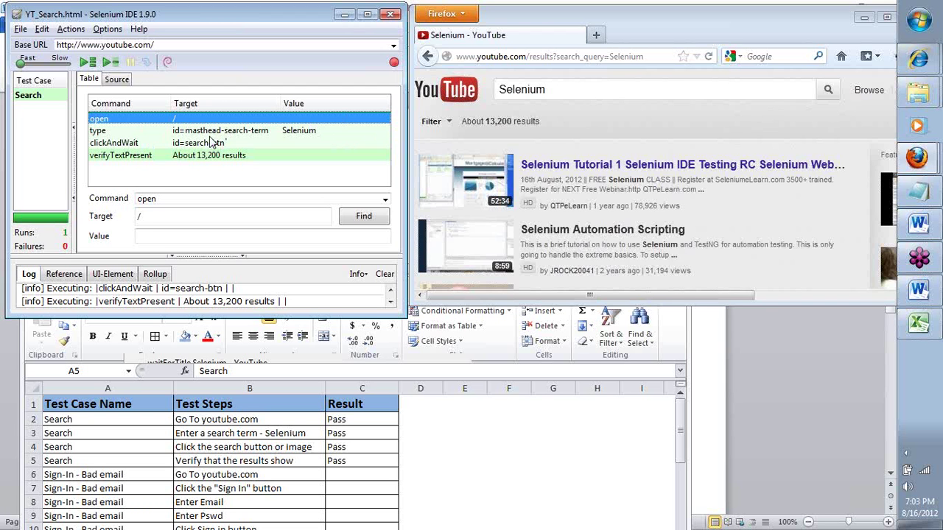
- Bring the Excel test-case sheet forward and maximise it
left_click(257, 470)
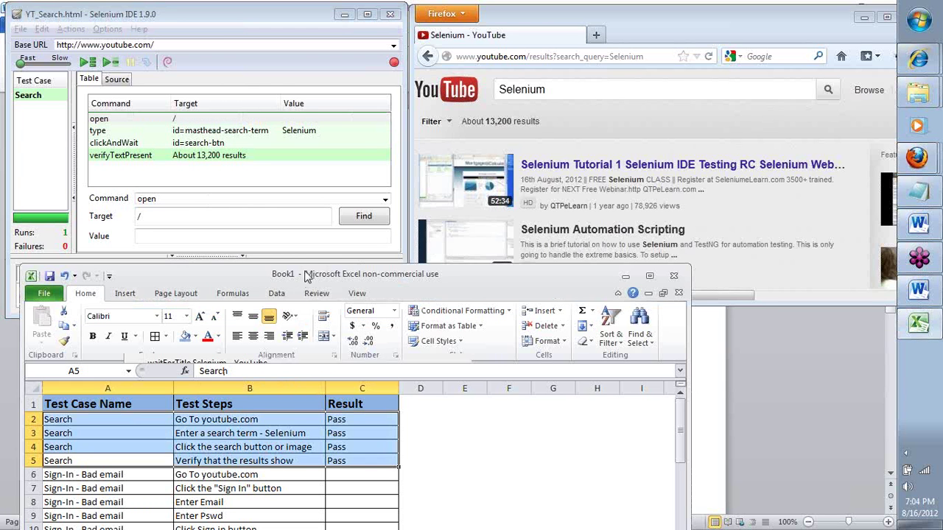
double_click(308, 276)
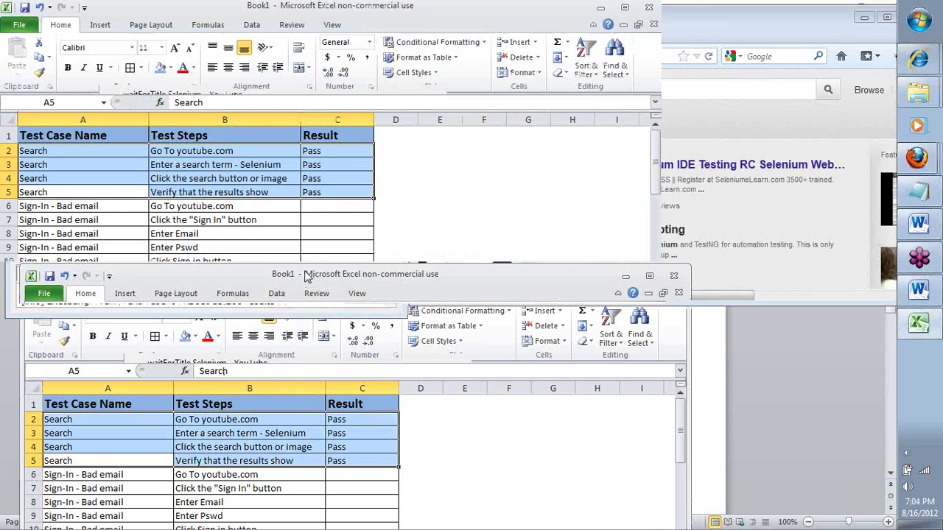
left_click(144, 181)
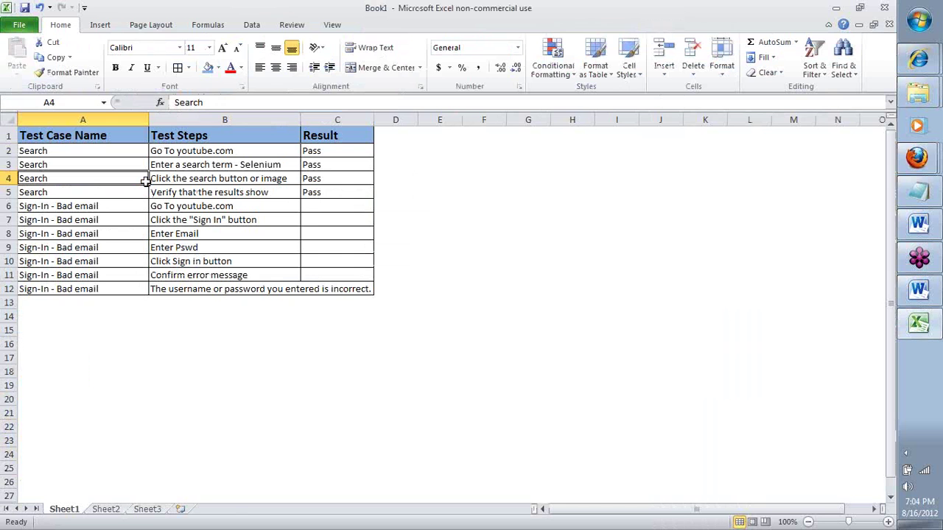
- Set Selenium IDE's playback speed slider about halfway toward Slow, then return to Excel
key("alt+Tab")
left_click(150, 177)
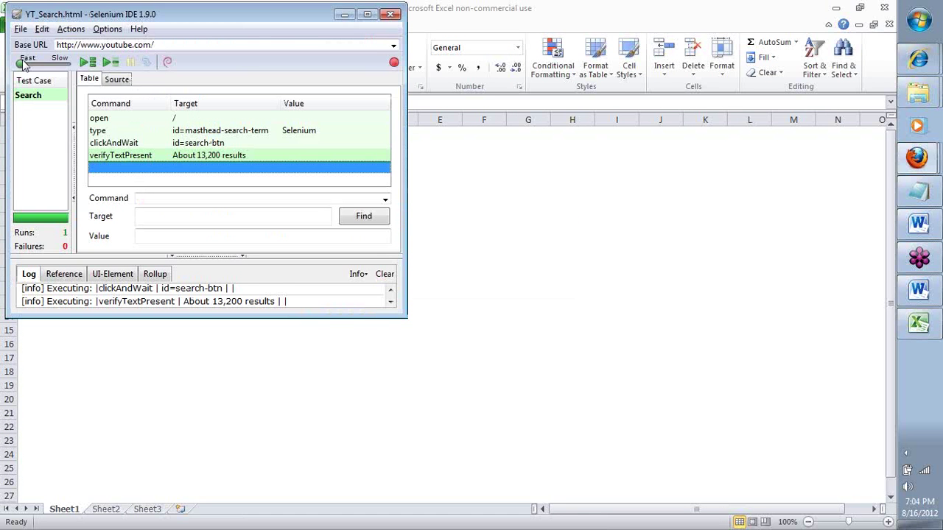
mouse_move(23, 64)
left_mouse_down()
mouse_move(47, 65)
mouse_move(36, 64)
left_mouse_up()
left_click_drag(35, 65, 50, 65)
left_click(881, 38)
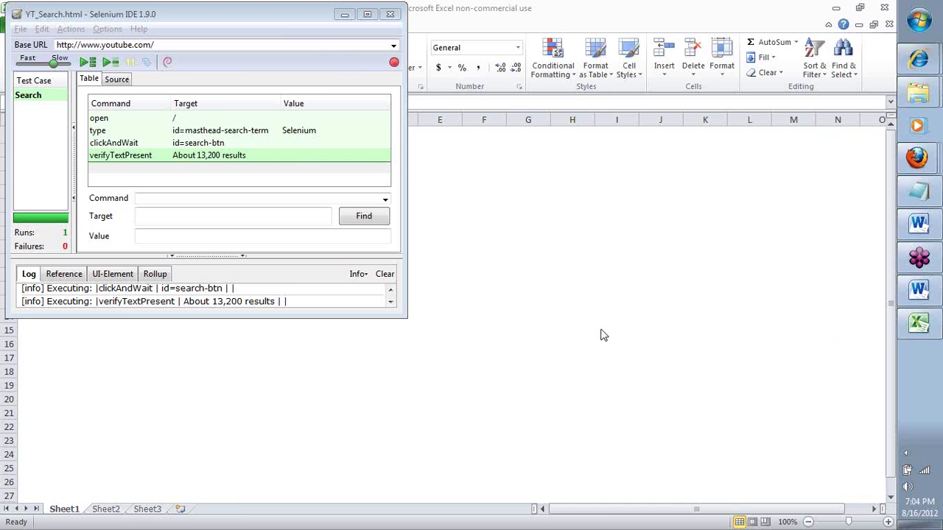
key("alt+Tab")
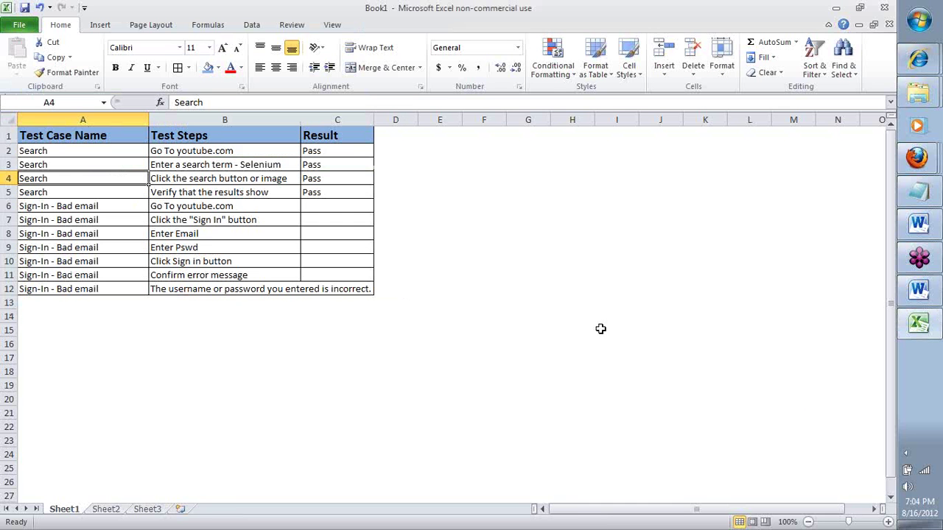
left_click(600, 329)
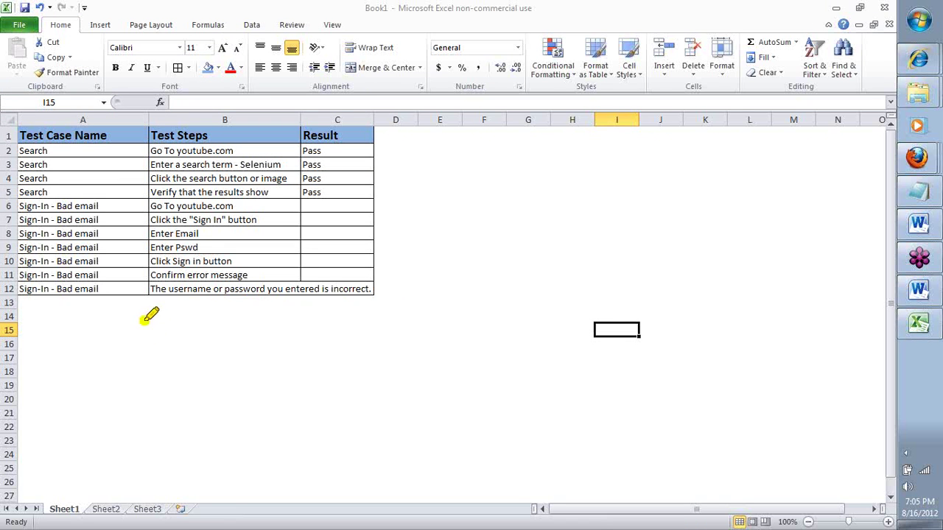
- Draw a yellow ink P, an upward arrow, and the letters JRP, circling the J
mouse_move(143, 318)
left_mouse_down()
mouse_move(148, 411)
mouse_move(147, 333)
mouse_move(188, 309)
mouse_move(185, 355)
mouse_move(150, 361)
left_mouse_up()
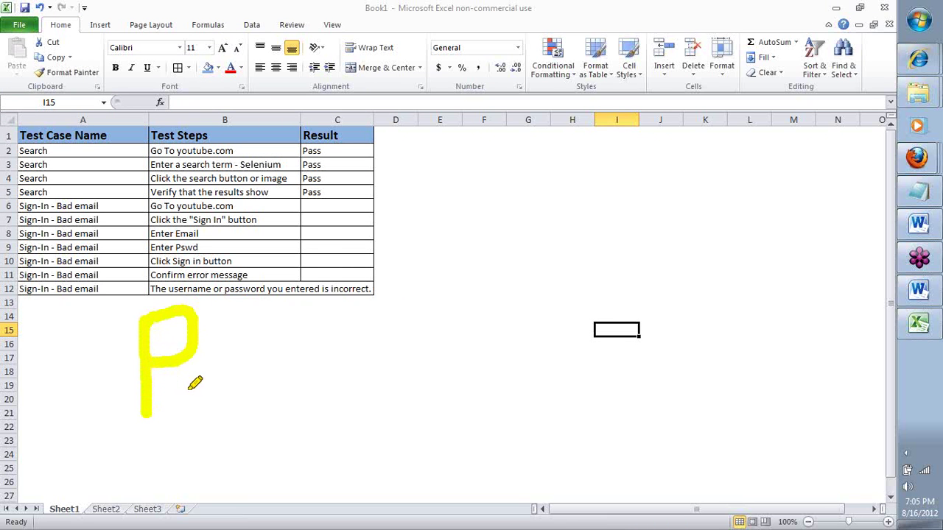
mouse_move(237, 374)
left_mouse_down()
mouse_move(391, 311)
mouse_move(392, 401)
left_mouse_up()
left_click_drag(383, 223, 460, 211)
mouse_move(426, 225)
left_mouse_down()
mouse_move(433, 287)
mouse_move(401, 277)
left_mouse_up()
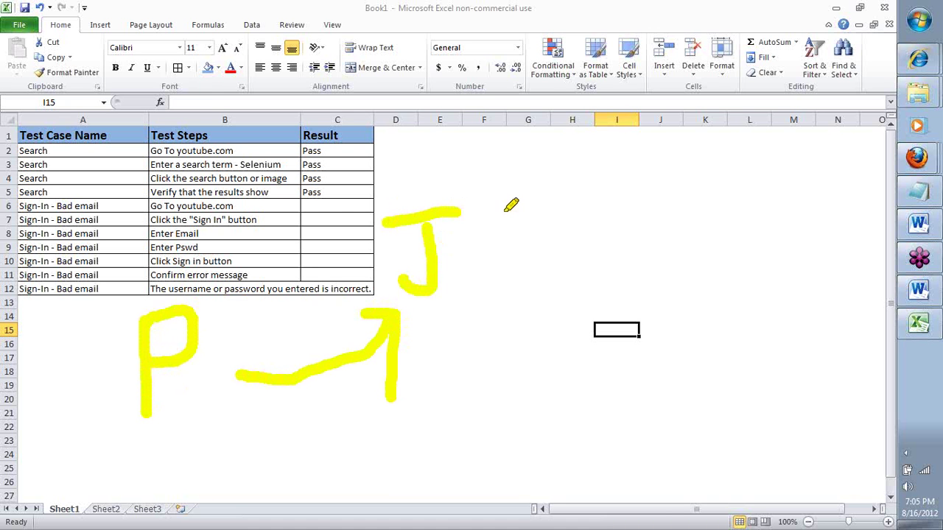
mouse_move(505, 211)
left_mouse_down()
mouse_move(500, 272)
mouse_move(532, 262)
mouse_move(556, 276)
left_mouse_up()
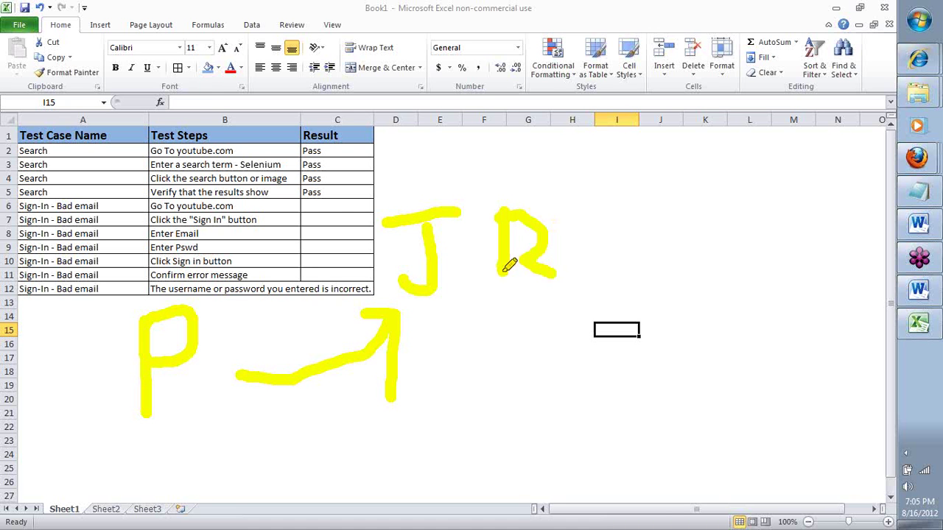
left_click_drag(584, 210, 587, 291)
mouse_move(621, 210)
left_mouse_down()
mouse_move(629, 242)
mouse_move(594, 270)
left_mouse_up()
left_click_drag(633, 224, 593, 208)
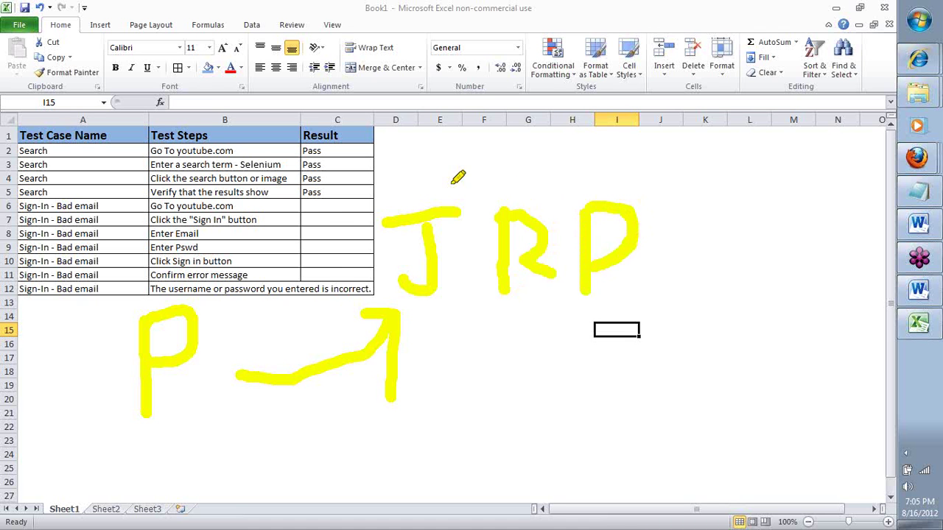
mouse_move(456, 180)
left_mouse_down()
mouse_move(324, 220)
mouse_move(364, 317)
mouse_move(453, 291)
mouse_move(461, 150)
left_mouse_up()
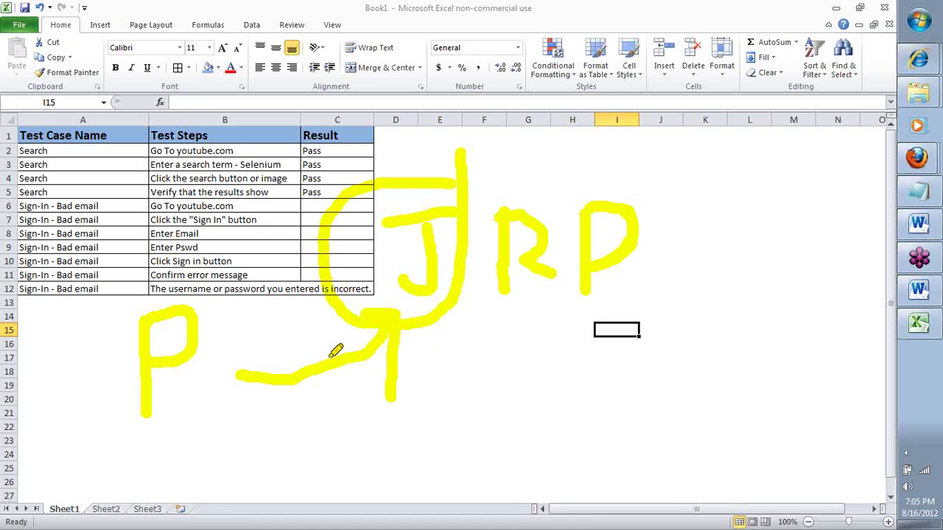
- Draw a yellow X beside the P and begin circling the test-case table
left_click_drag(198, 321, 287, 402)
left_click_drag(269, 319, 199, 404)
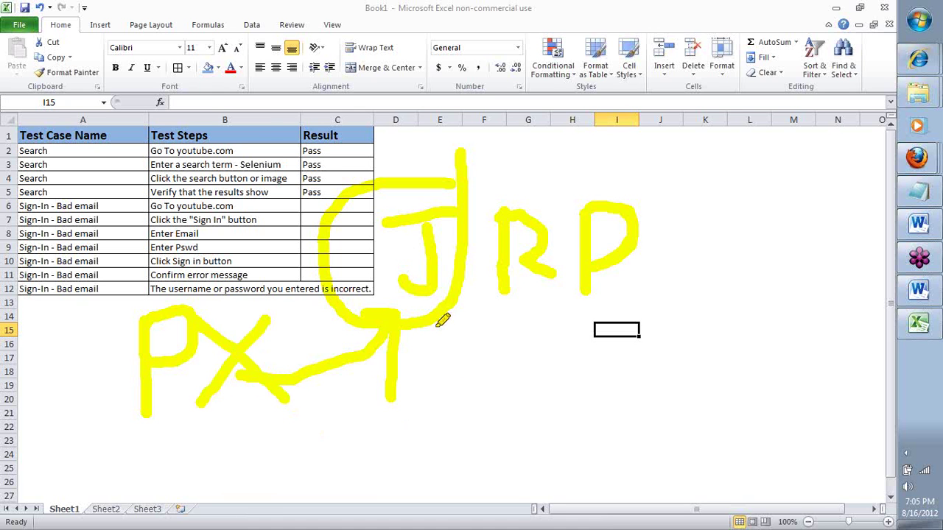
mouse_move(186, 136)
left_mouse_down()
mouse_move(31, 188)
mouse_move(117, 300)
mouse_move(350, 167)
mouse_move(186, 137)
left_mouse_up()
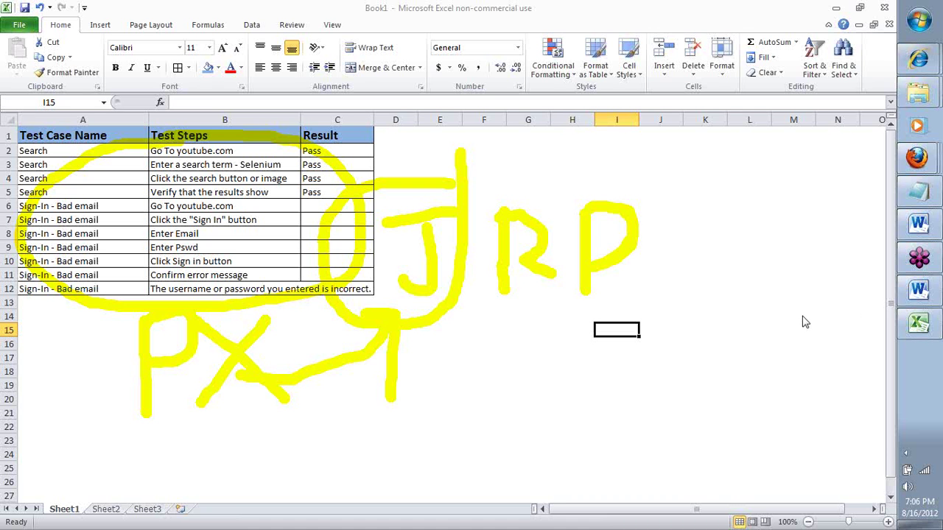
- Loop yellow ink around the table and stroke over Search rows 2 and 5
key("ctrl+2")
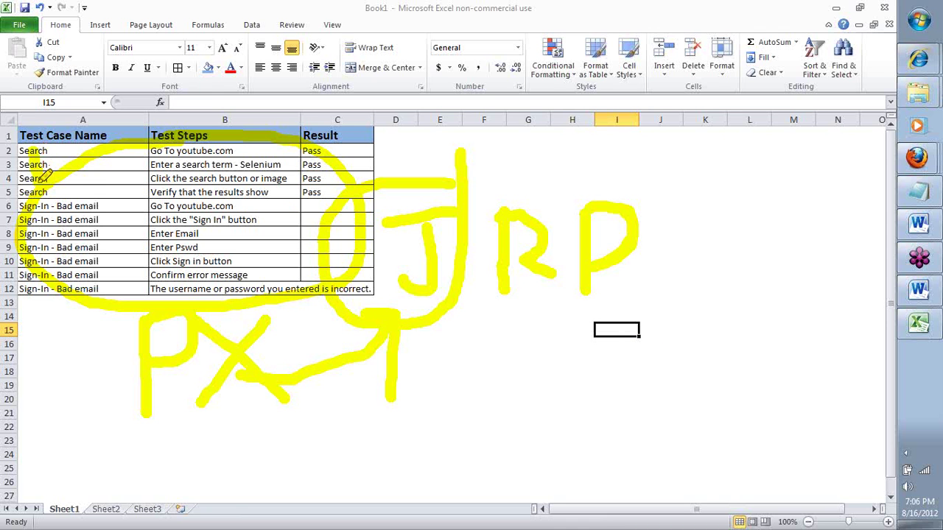
mouse_move(42, 196)
left_mouse_down()
mouse_move(343, 178)
mouse_move(335, 140)
mouse_move(34, 147)
left_mouse_up()
- Add a new Untitled test case in the YT_Search IDE window and shrink it to reveal Excel
mouse_move(917, 162)
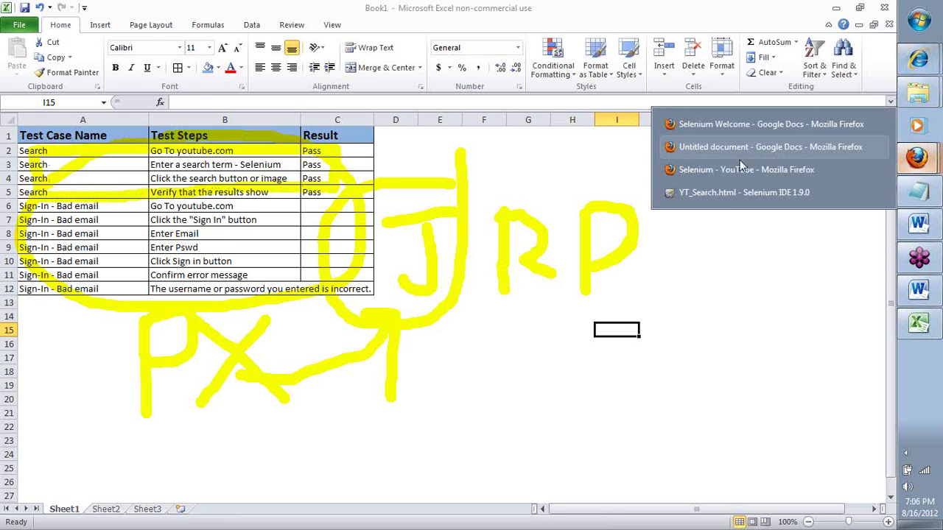
left_click(725, 193)
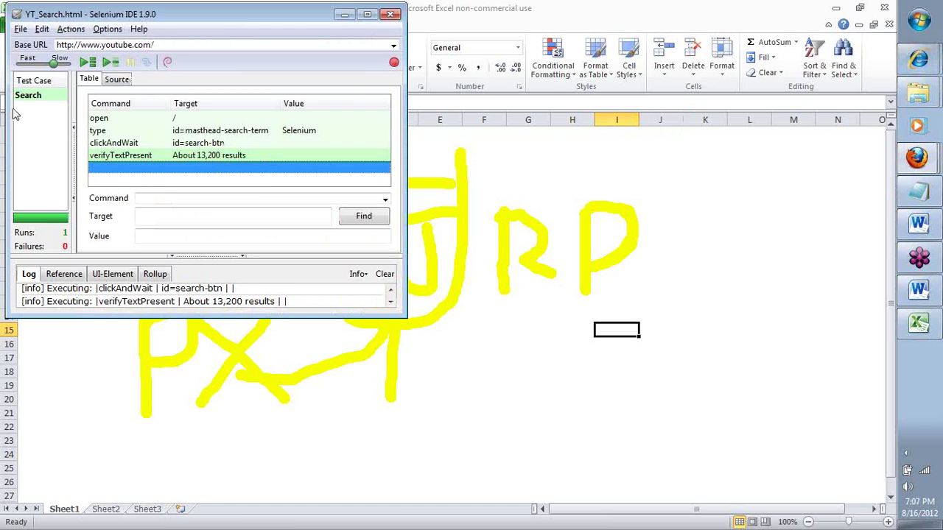
left_click(20, 28)
left_click(34, 45)
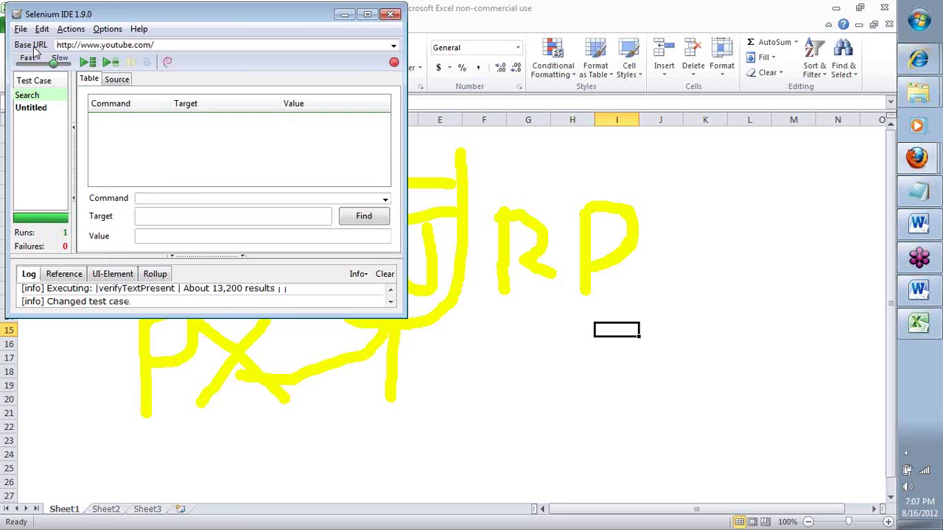
left_click(42, 110)
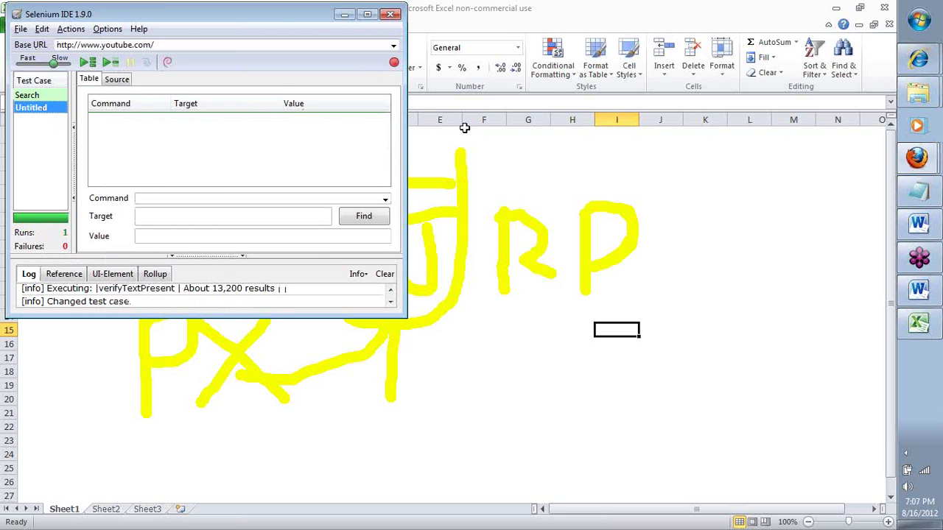
mouse_move(319, 5)
left_mouse_down()
mouse_move(319, 225)
mouse_move(318, 2)
mouse_move(316, 16)
left_mouse_up()
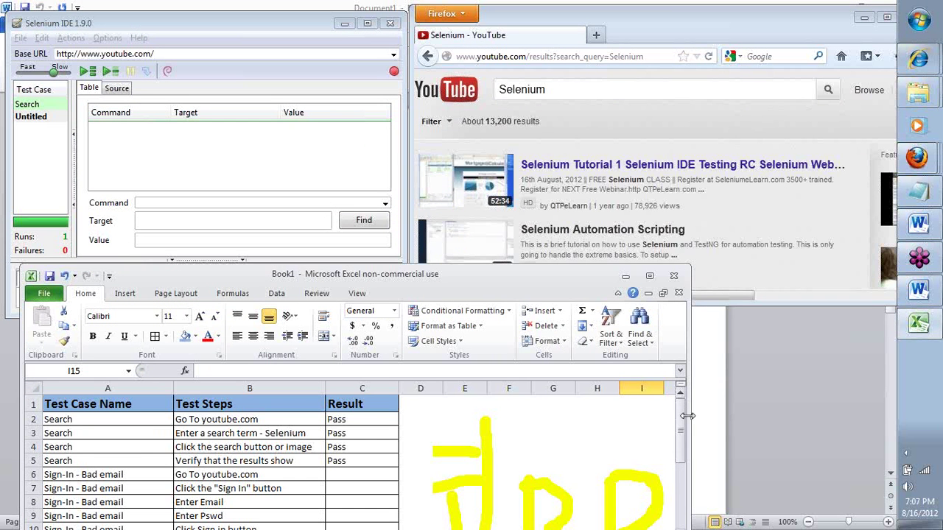
left_click_drag(681, 424, 681, 446)
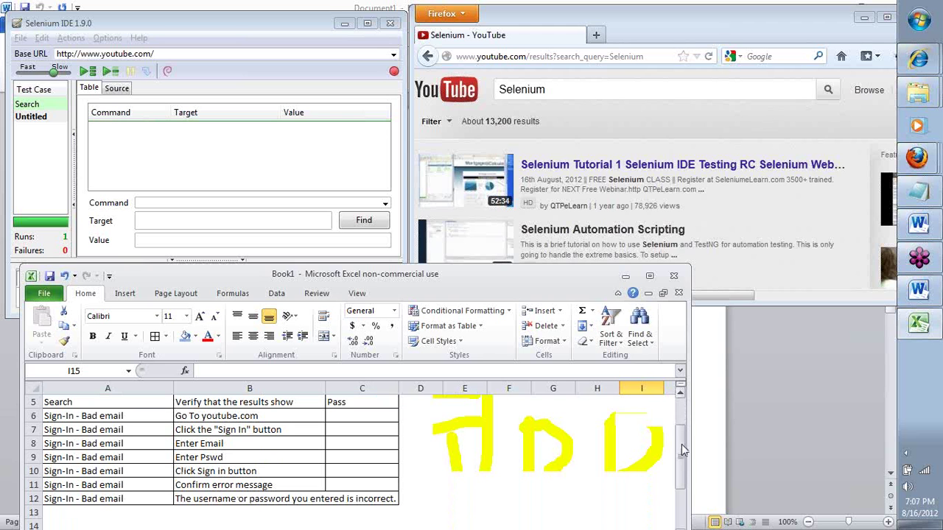
- Open the Search test case and review its open, type, clickAndWait and verifyTextPresent steps
left_click(28, 105)
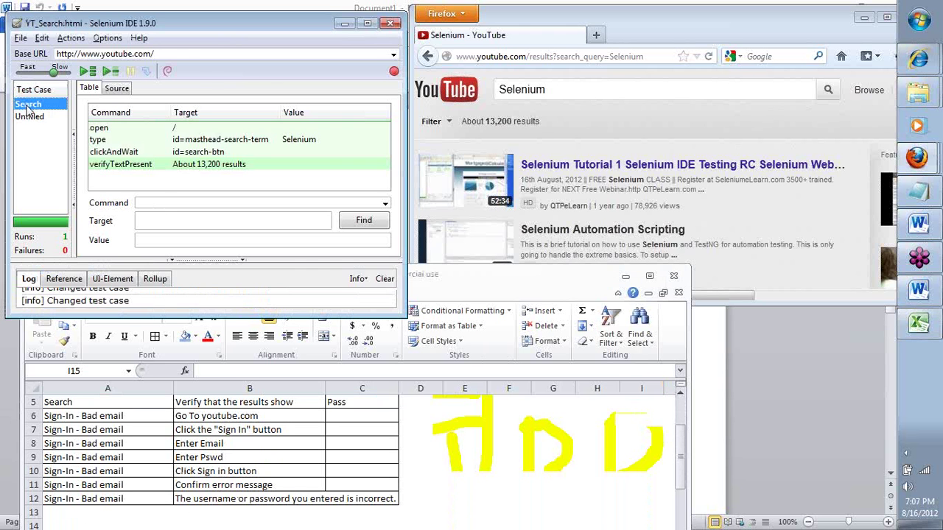
left_click(150, 130)
left_click(150, 140)
left_click(147, 152)
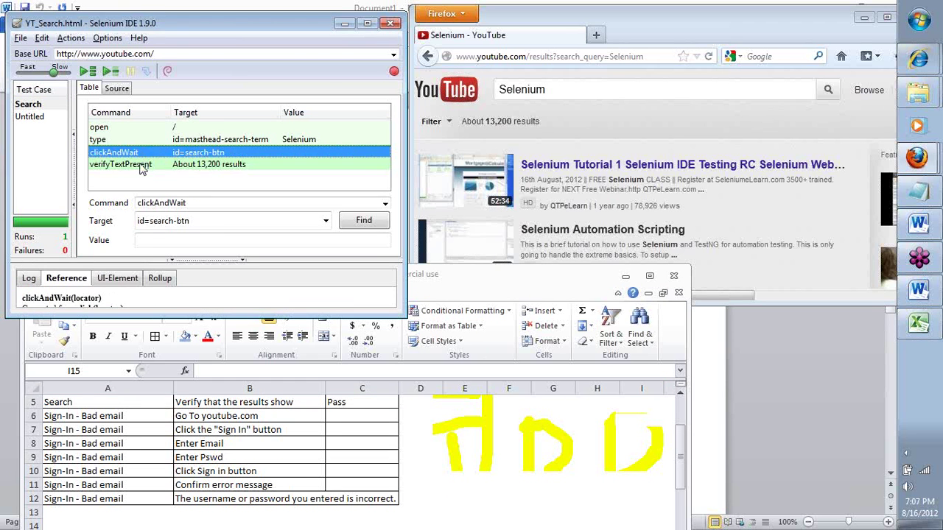
left_click(143, 167)
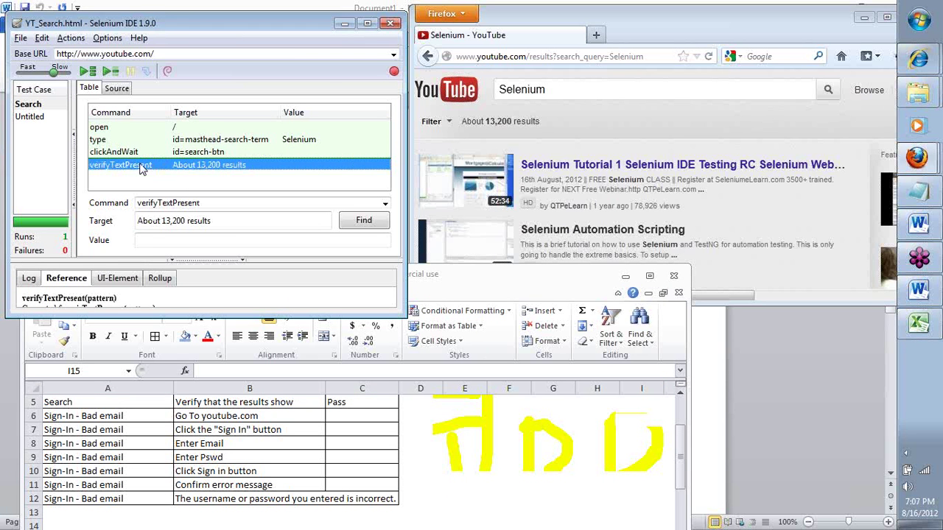
left_click(104, 129)
left_click(107, 140)
left_click(107, 152)
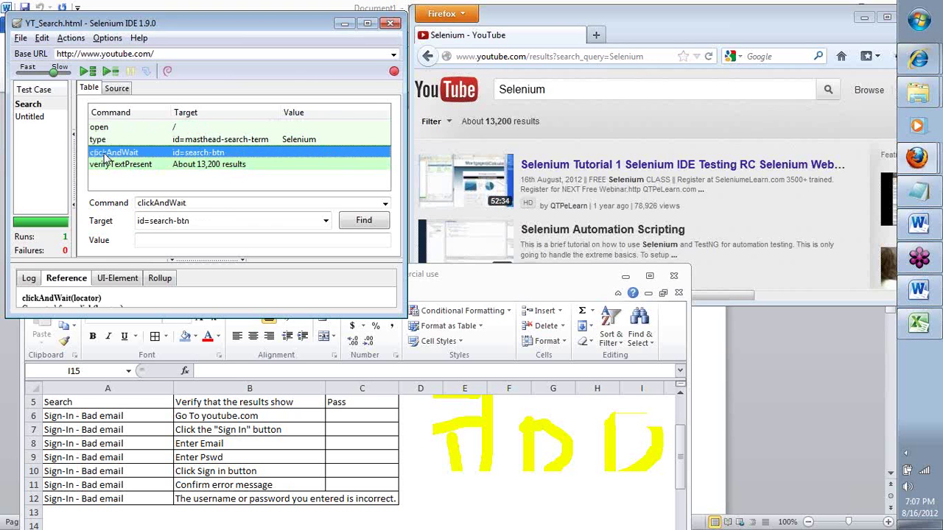
left_click(107, 166)
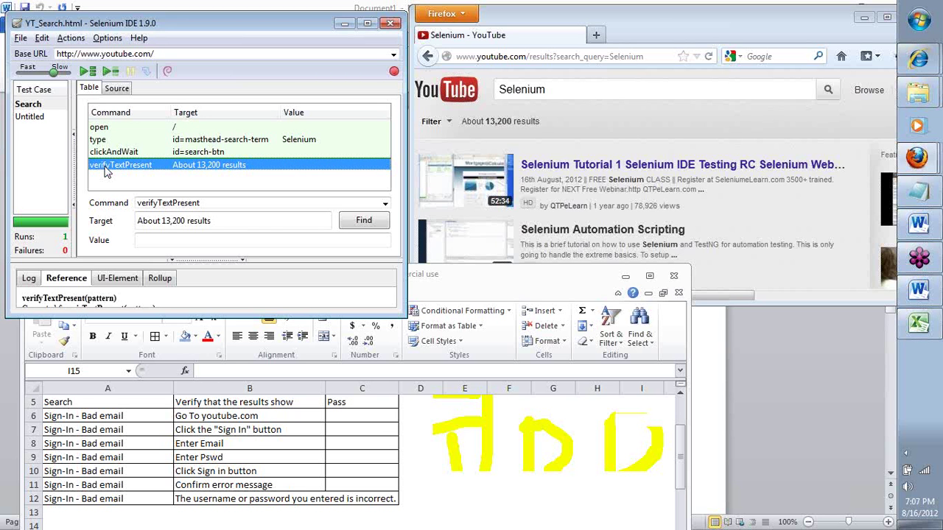
- Replace 'Selenium' with 'QTP' in the type step's Value field
left_click(699, 33)
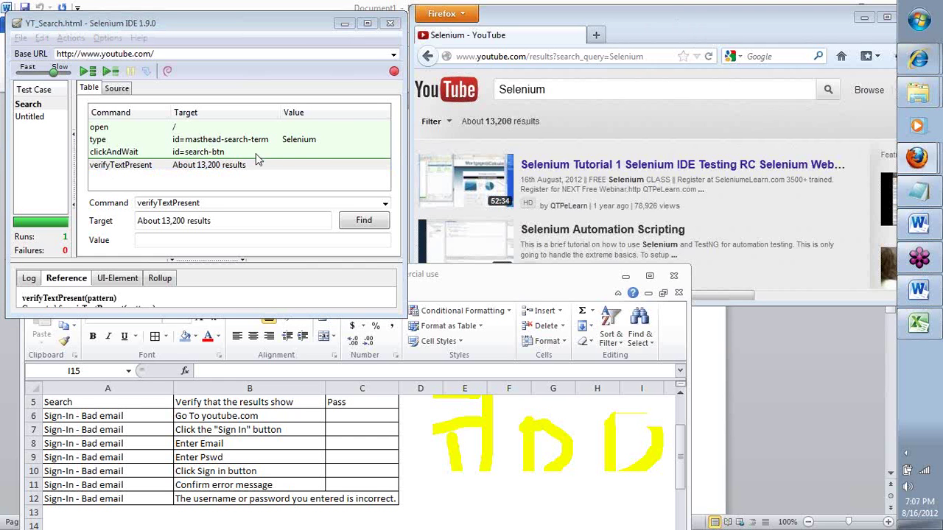
left_click(302, 144)
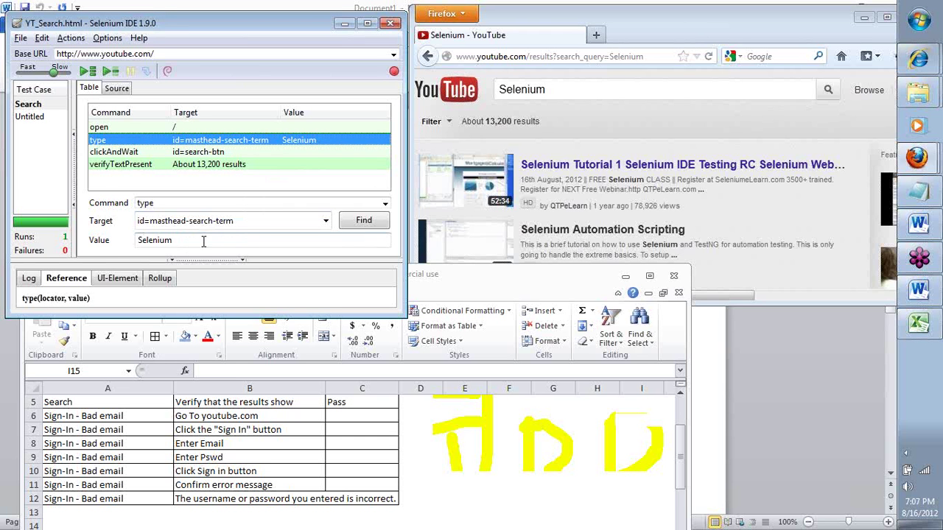
left_click_drag(204, 241, 106, 239)
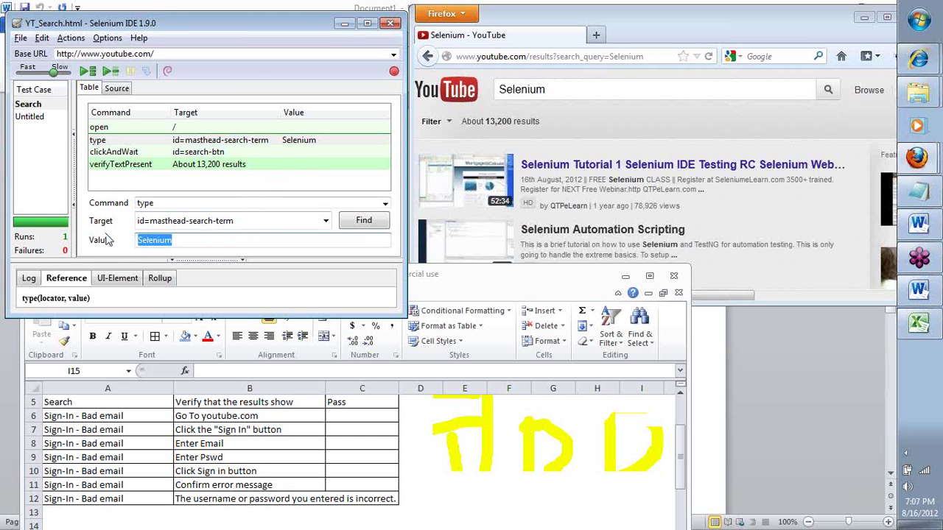
type("QTP")
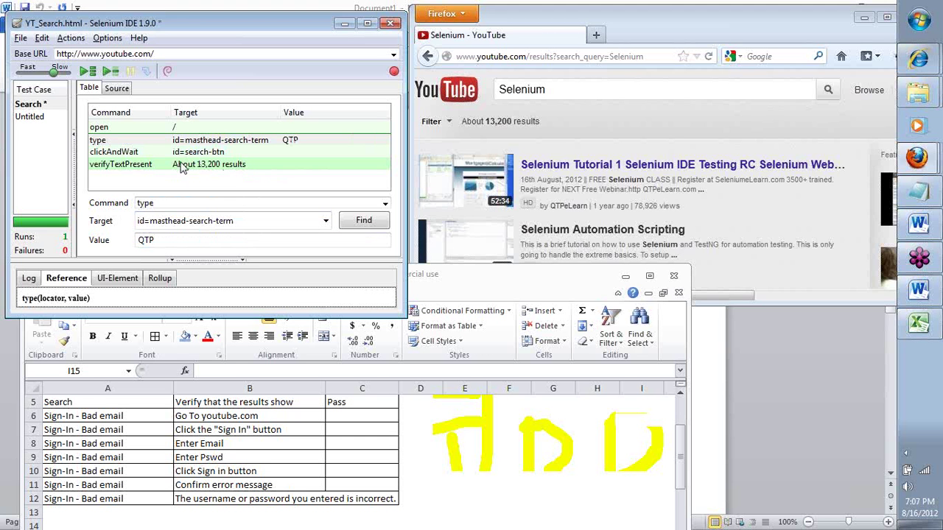
- Replay the Search test from the open step; verify fails since YouTube shows about 5,070 results
left_click(98, 130)
left_click(88, 71)
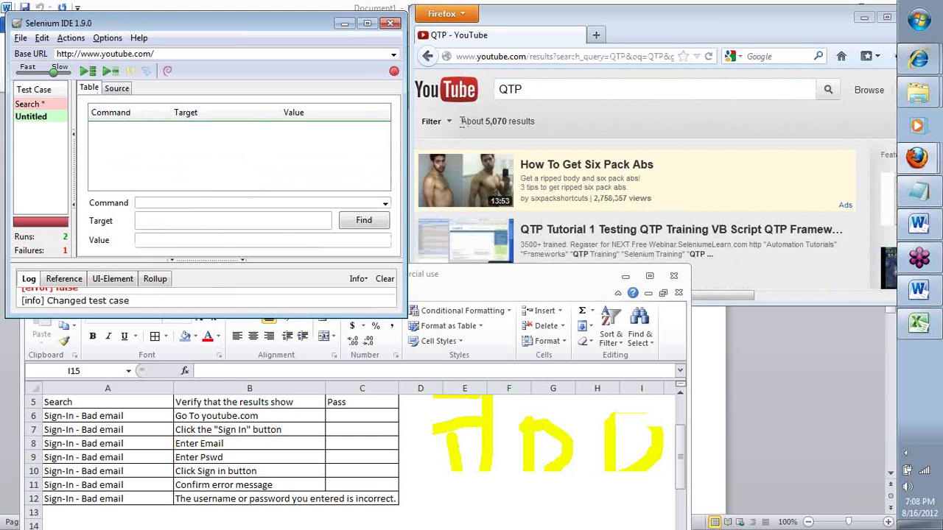
left_click_drag(462, 121, 537, 123)
left_click(556, 126)
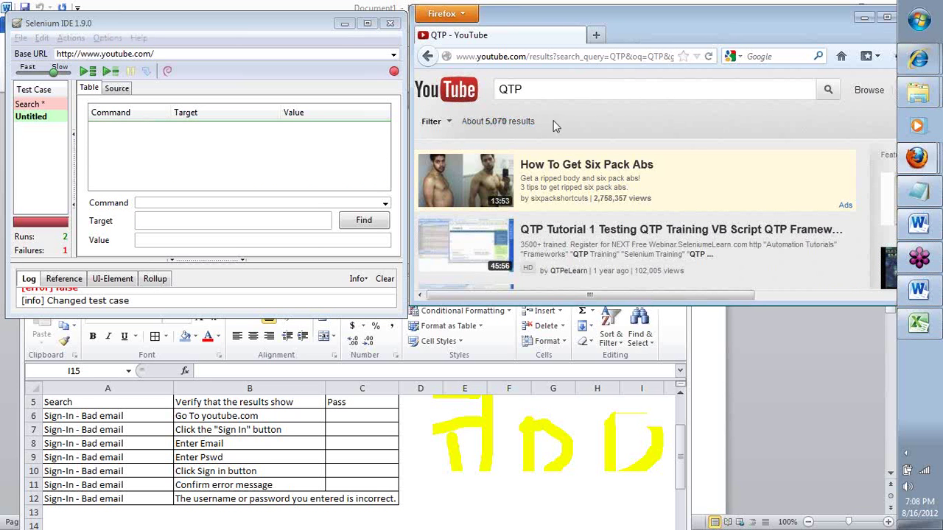
left_click(28, 105)
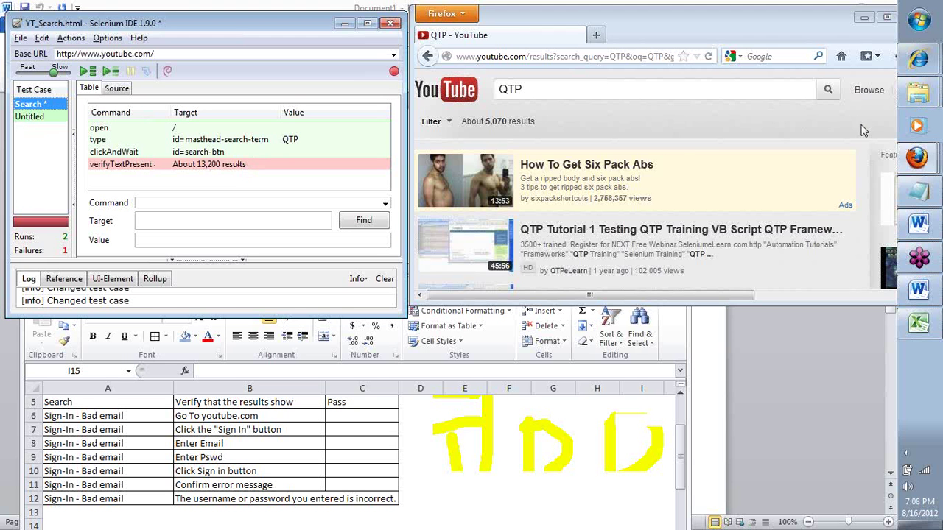
- Save the Untitled test case as YT_SignIn_Bad.html
left_click(33, 116)
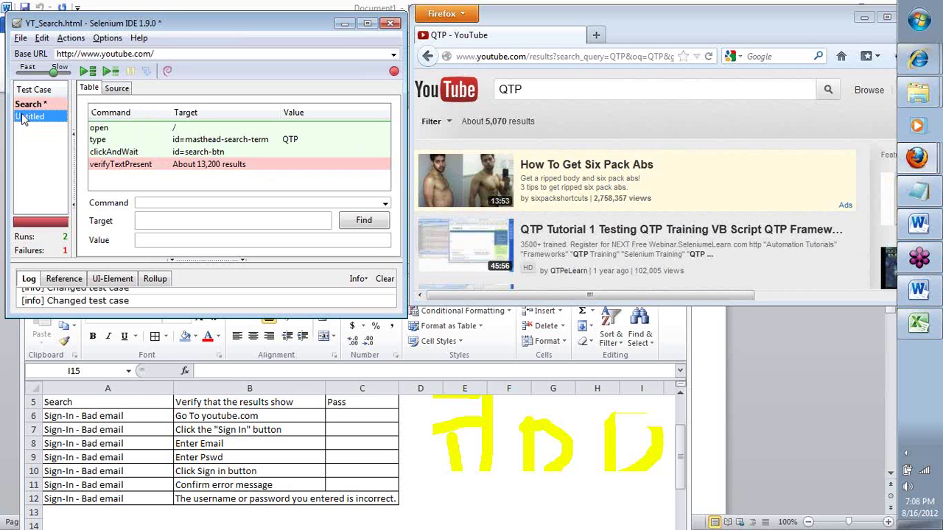
left_click(21, 37)
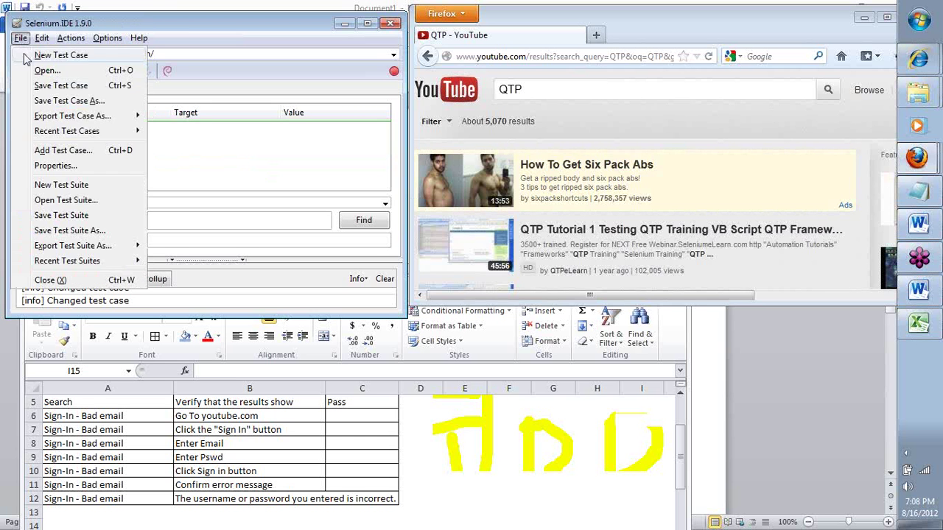
left_click(61, 100)
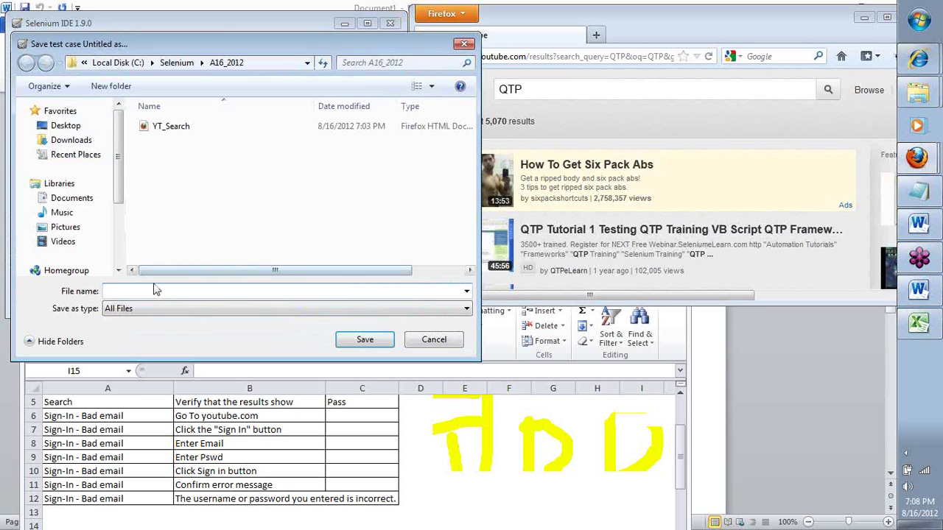
left_click(166, 126)
left_click(180, 290)
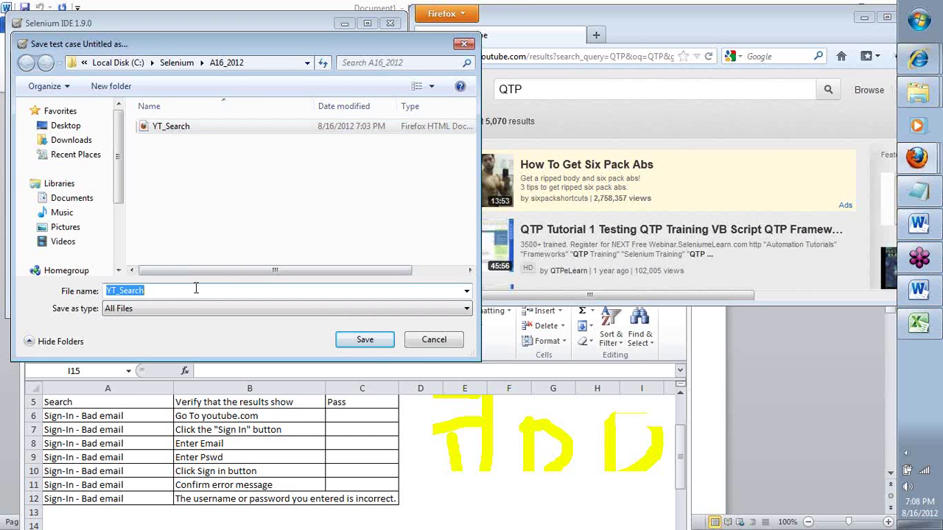
left_click(196, 291)
key("ctrl+shift+Left")
type("Sig")
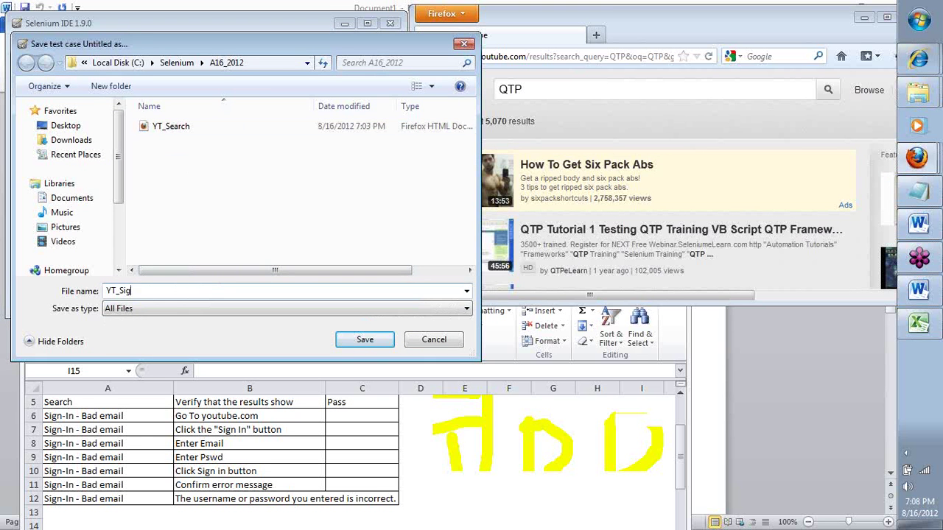
type("nIn_Bad")
key("Return")
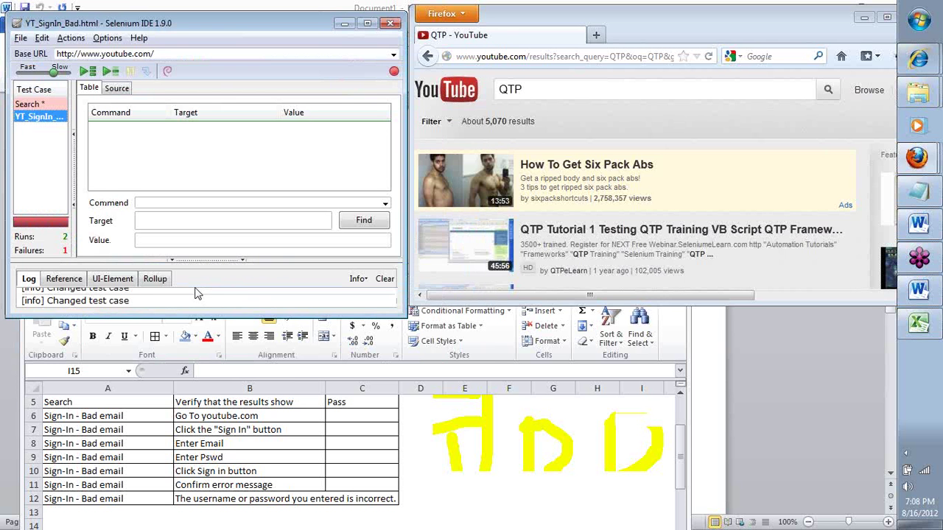
- Load the YouTube home page, start recording YT_SignIn_Bad, and focus the search box
left_click(451, 104)
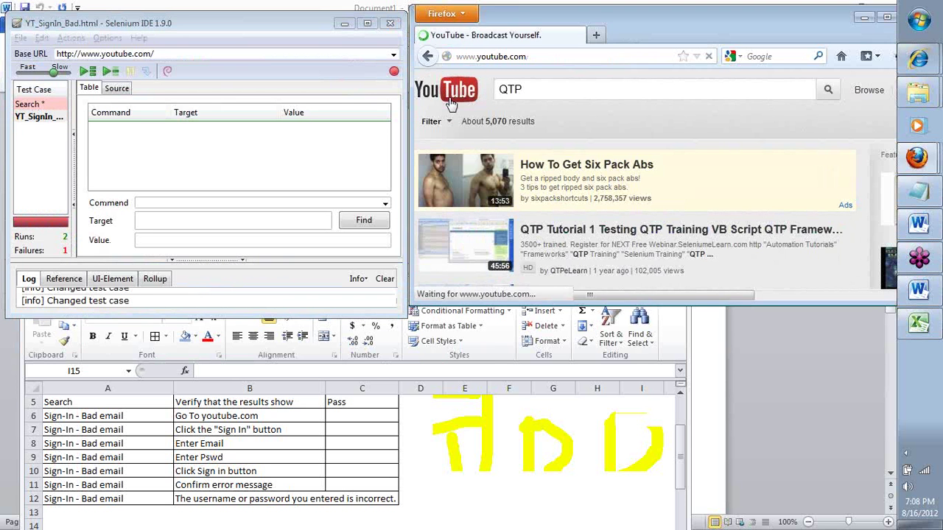
left_click(55, 117)
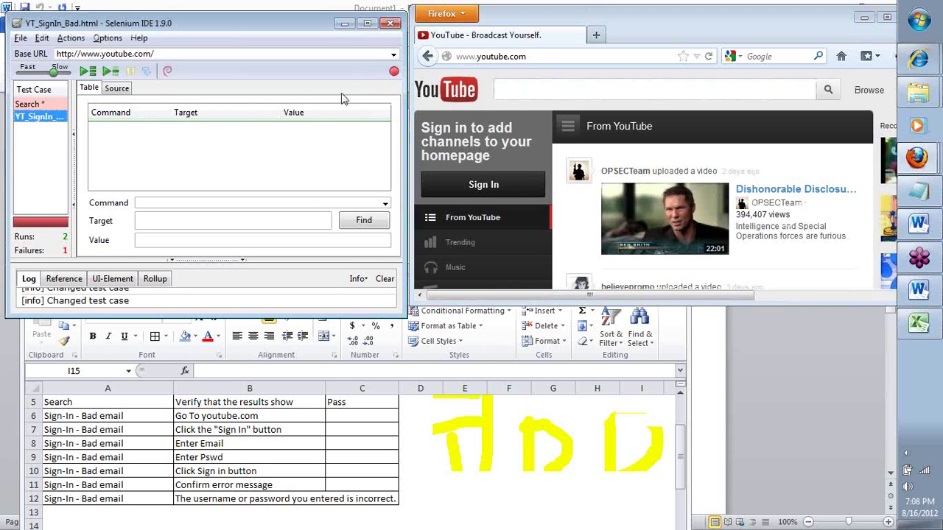
left_click(394, 70)
left_click(633, 87)
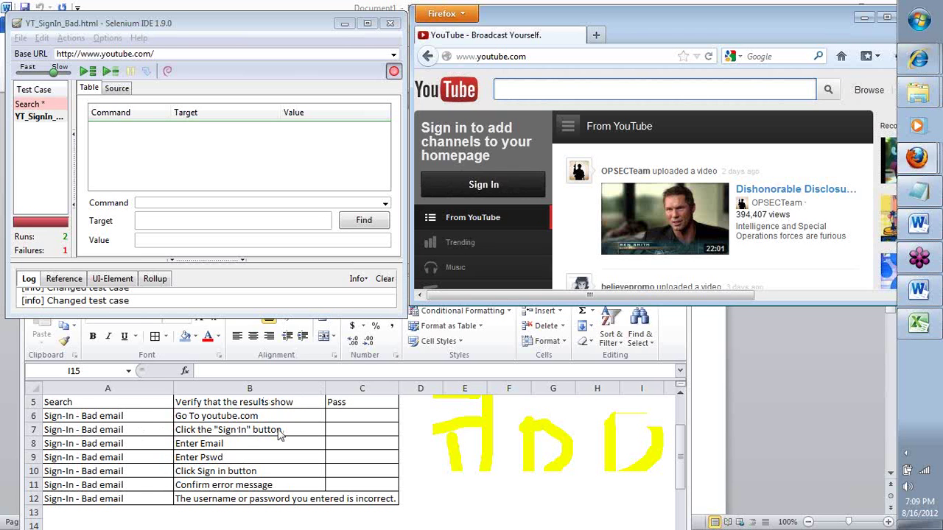
- Go to the YouTube sign-in page and enter a made-up email address and password
left_click(480, 184)
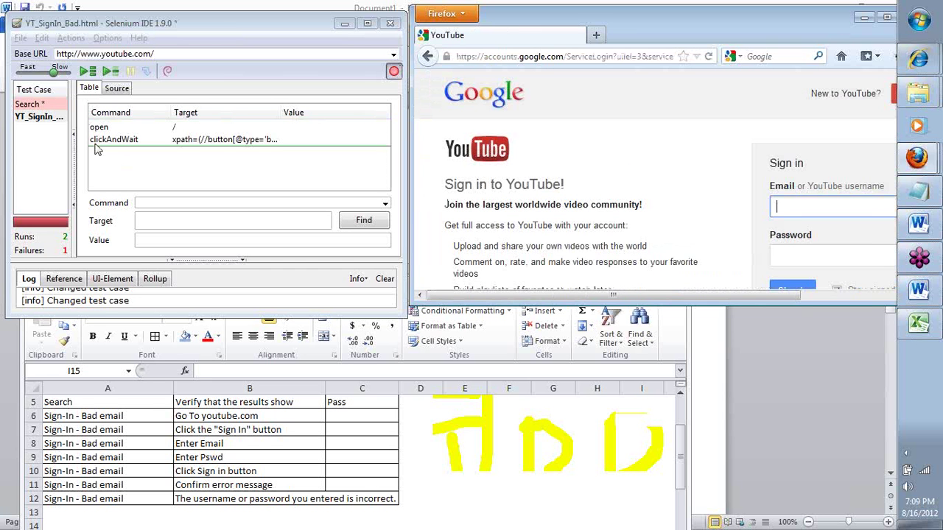
left_click(811, 203)
type("sf")
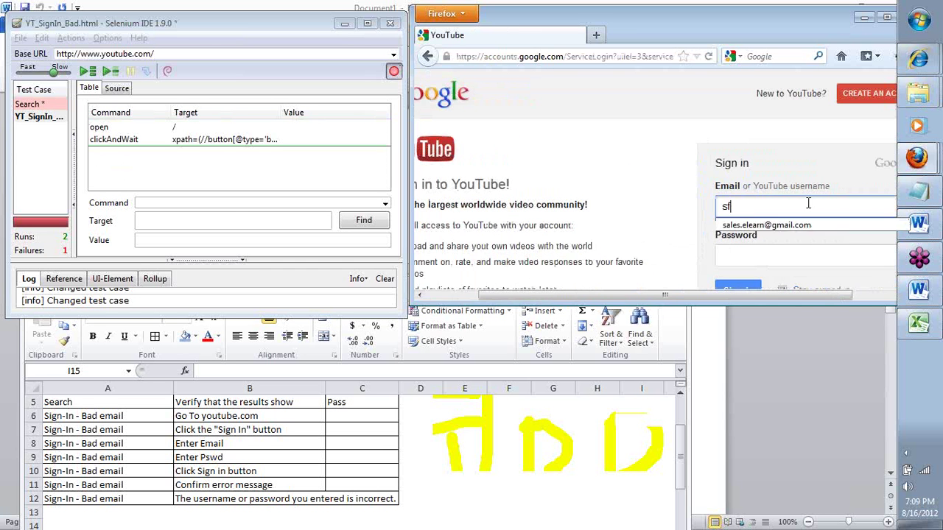
type("lksdfj@sdfsdf")
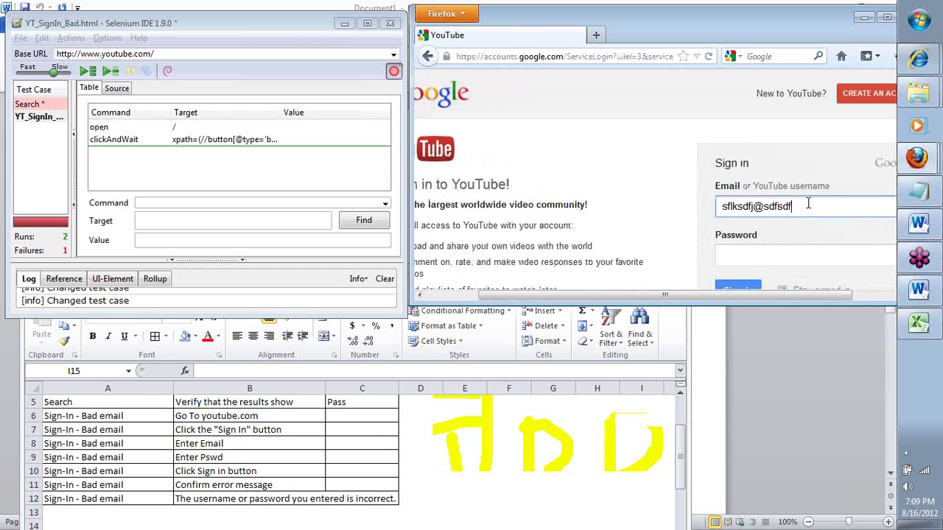
type("j")
type(".com")
key("Tab")
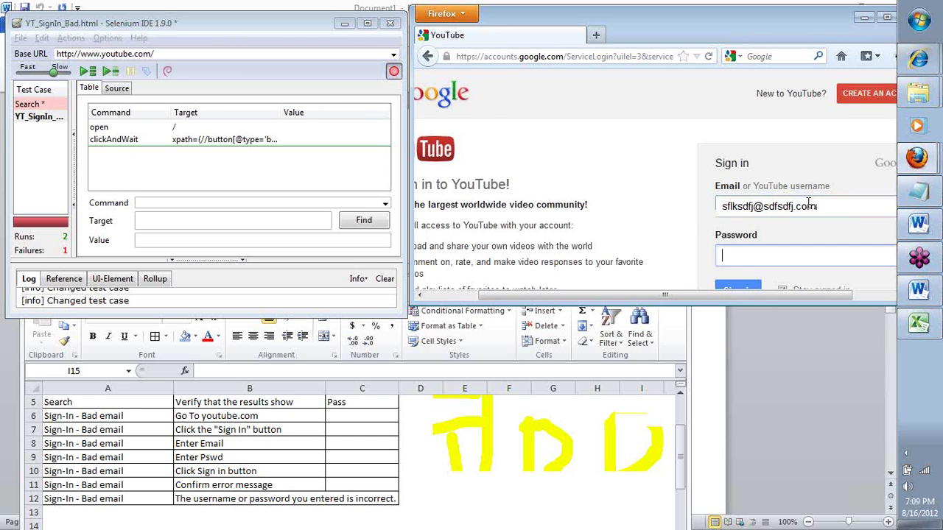
type("a********")
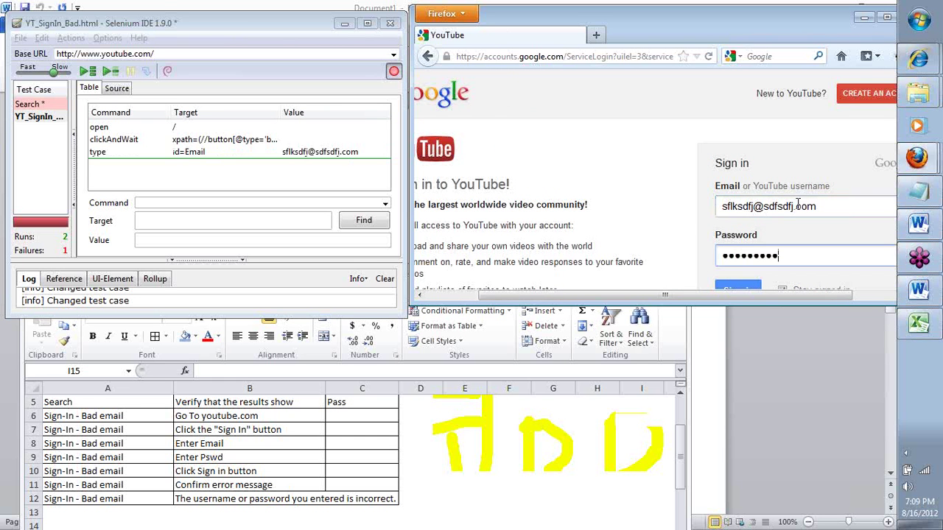
- Submit the bad credentials so the incorrect username-or-password error appears
left_click(652, 195)
scroll(653, 196, "down", 2)
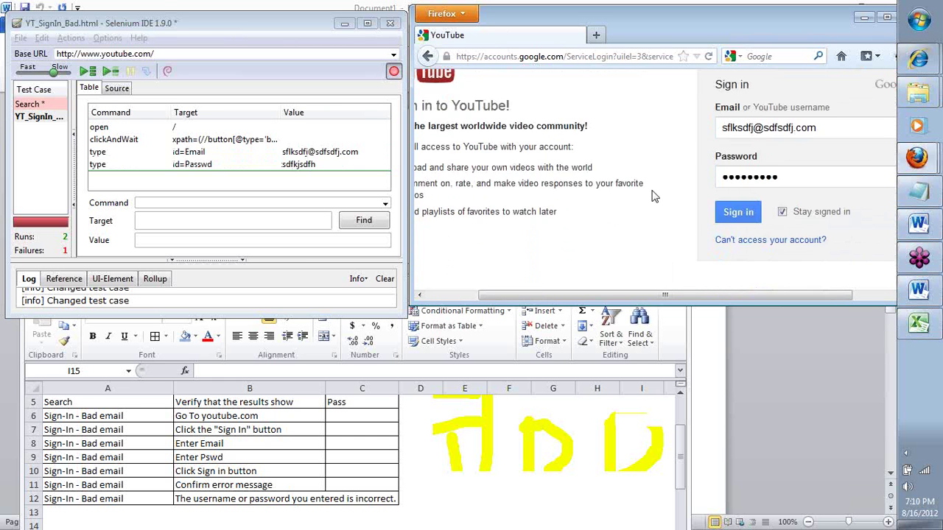
left_click(739, 212)
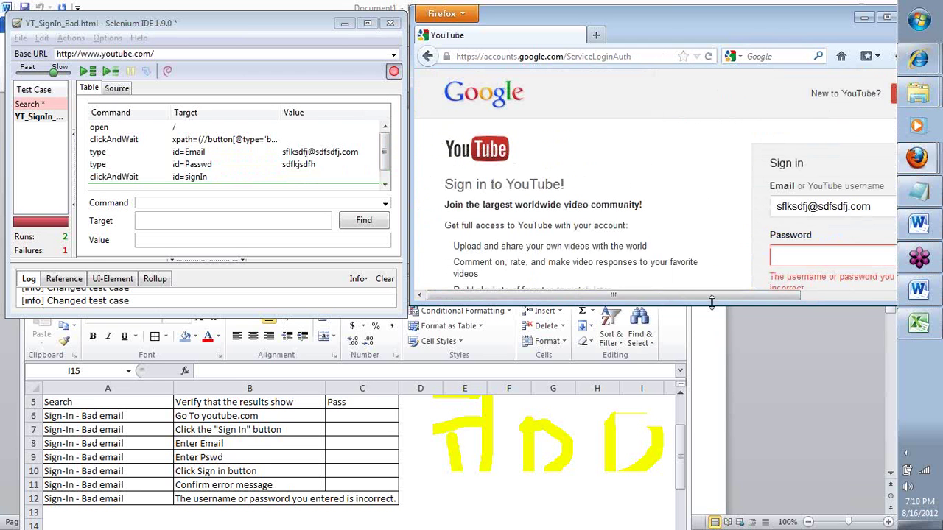
left_click_drag(716, 298, 844, 297)
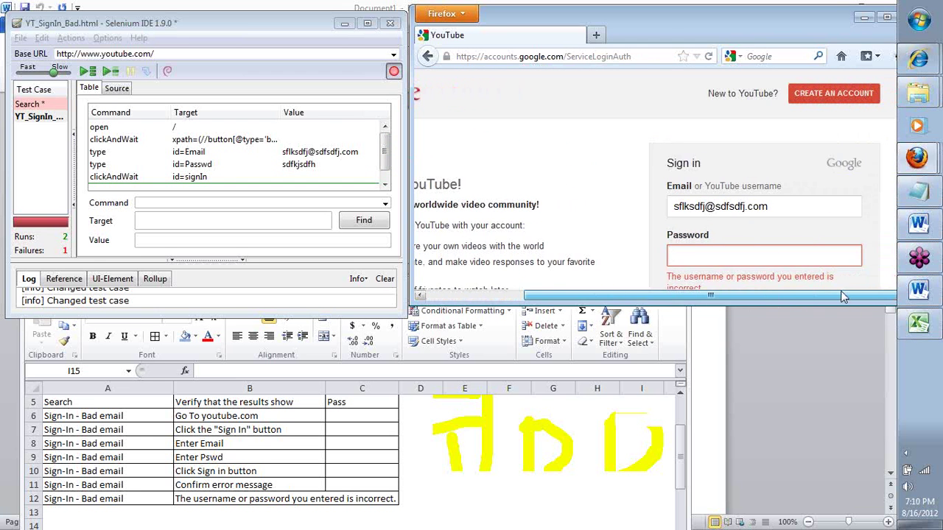
scroll(623, 260, "down", 4)
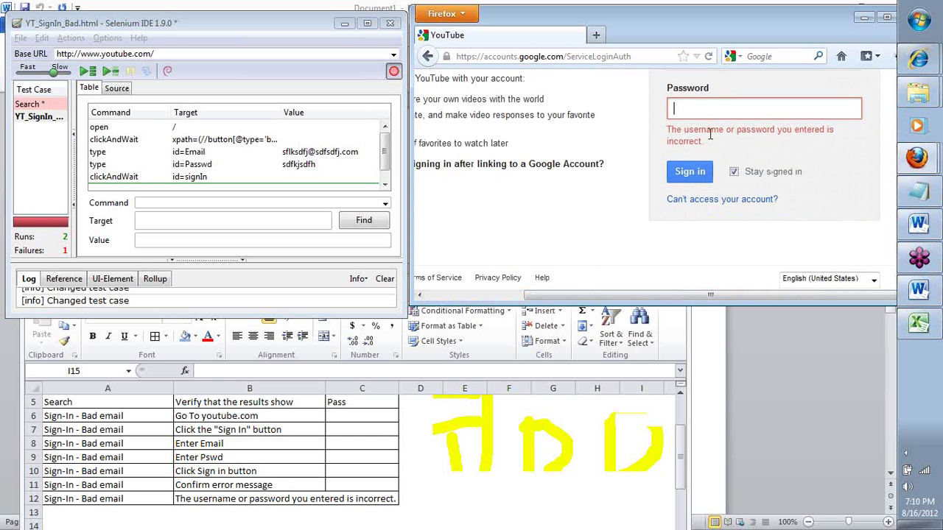
left_click_drag(707, 143, 668, 139)
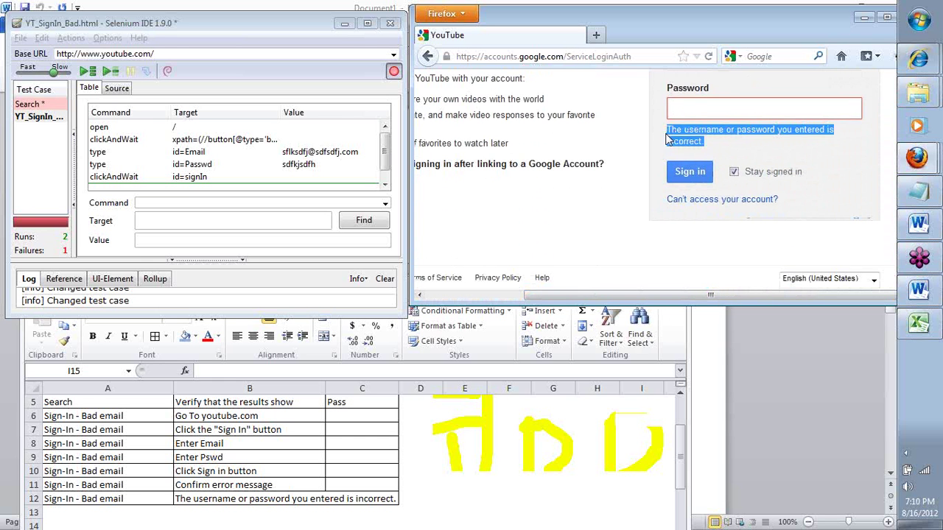
left_click(702, 132)
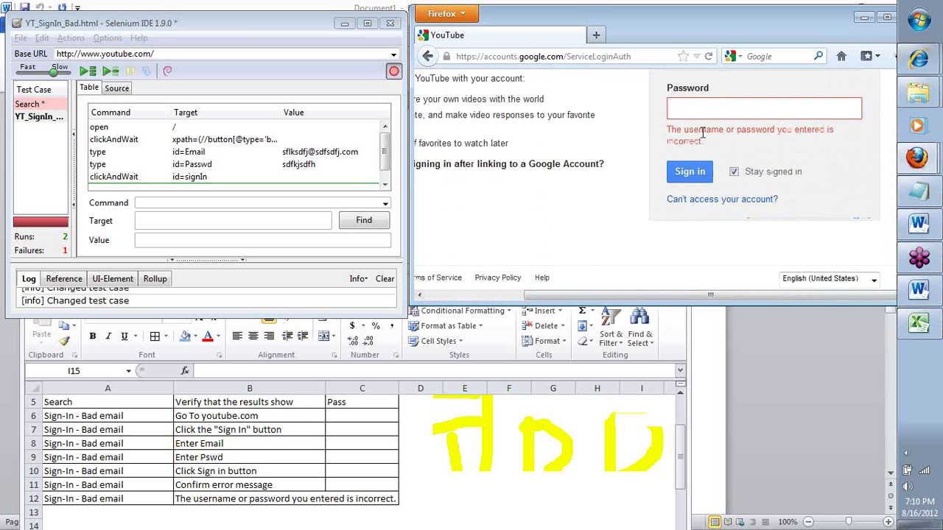
- Add a verifyTextPresent check for 'The username or password you entered is incorrect.' and stop recording
right_click(702, 133)
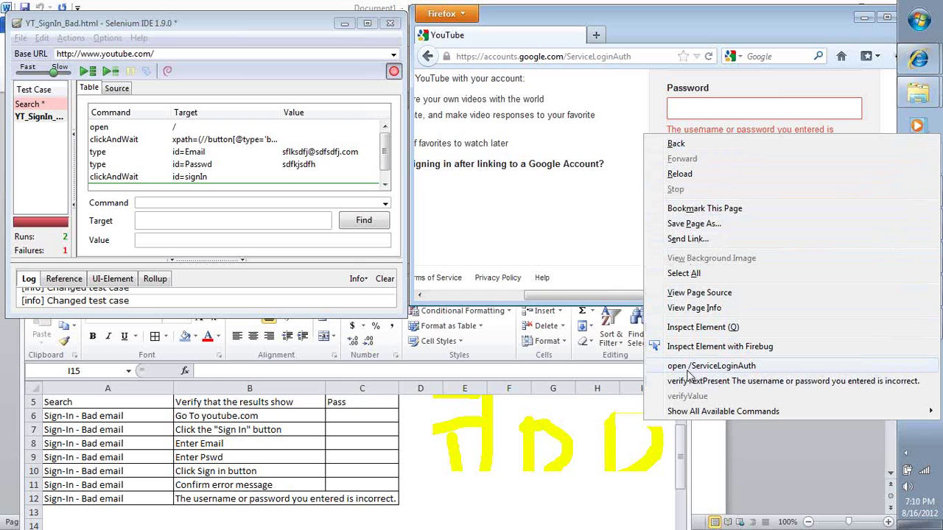
mouse_move(742, 415)
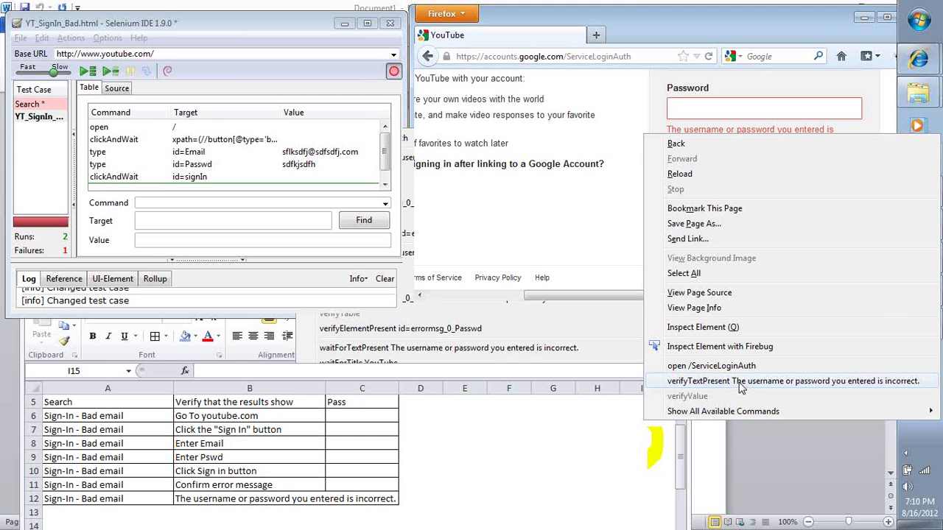
left_click(740, 387)
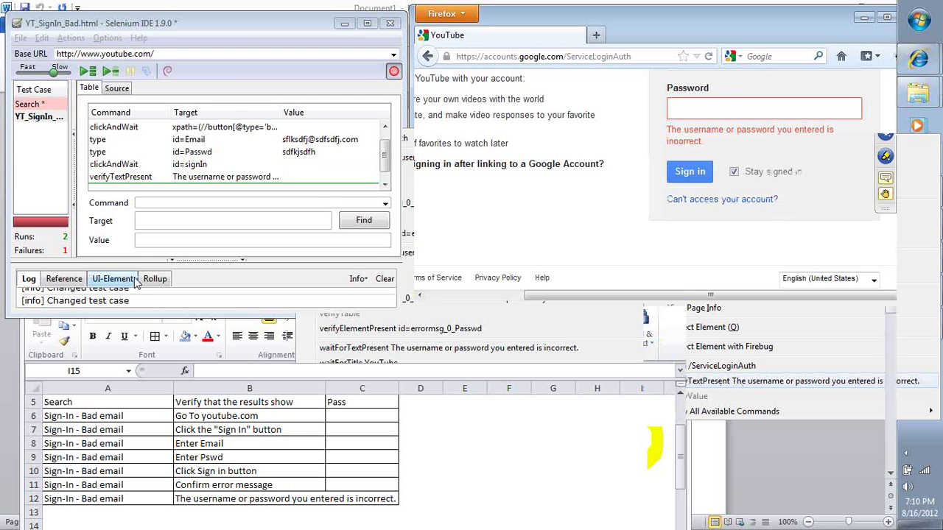
left_click(395, 74)
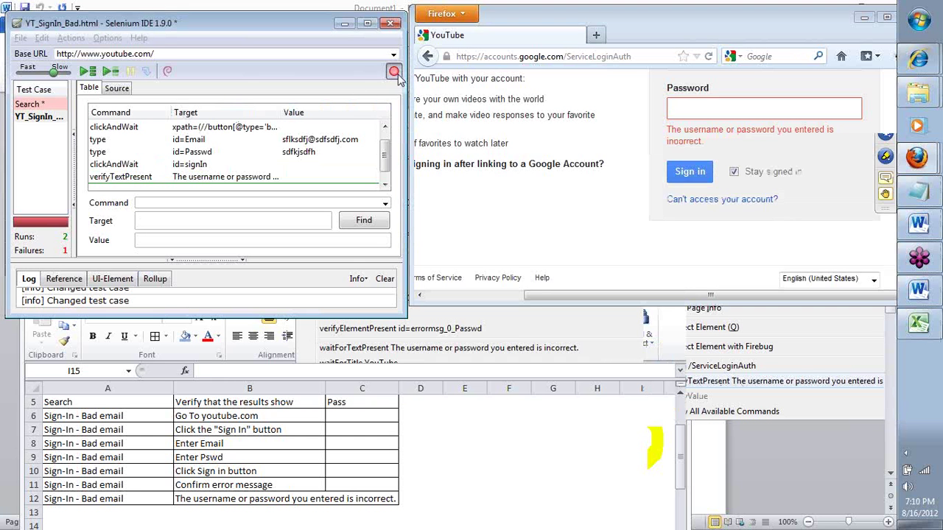
- Save the sign-in test case and play it back
left_click(21, 38)
left_click(38, 87)
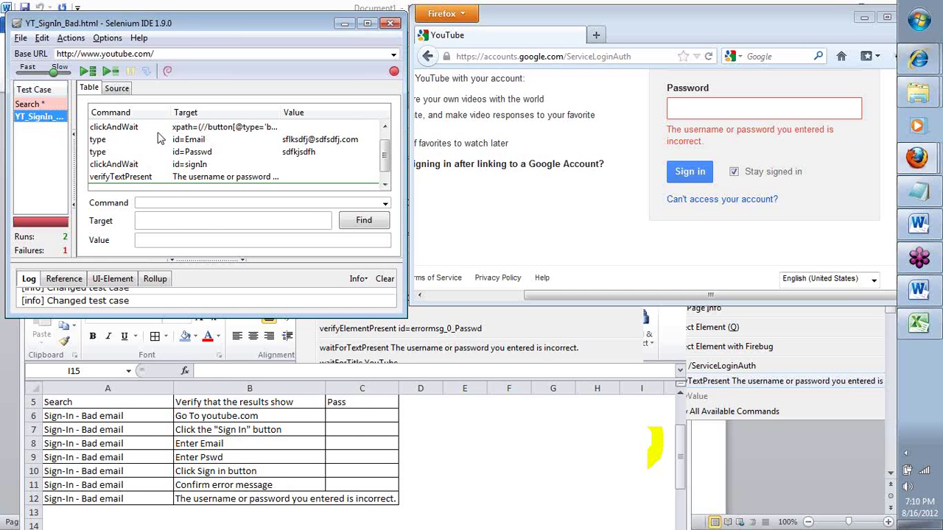
left_click(135, 128)
left_click(110, 71)
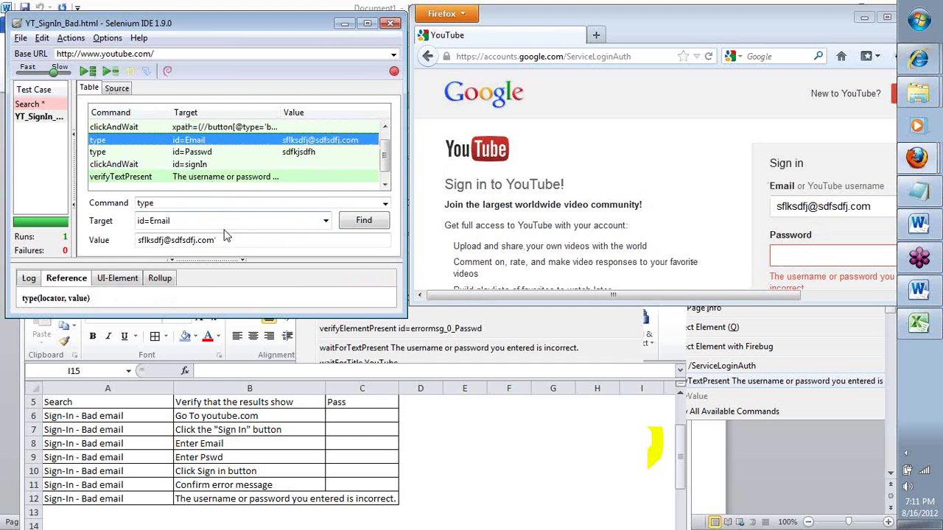
- Replace the type id=Email step's value with a different made-up email address
left_click_drag(244, 238, 112, 243)
type("dfgdfg")
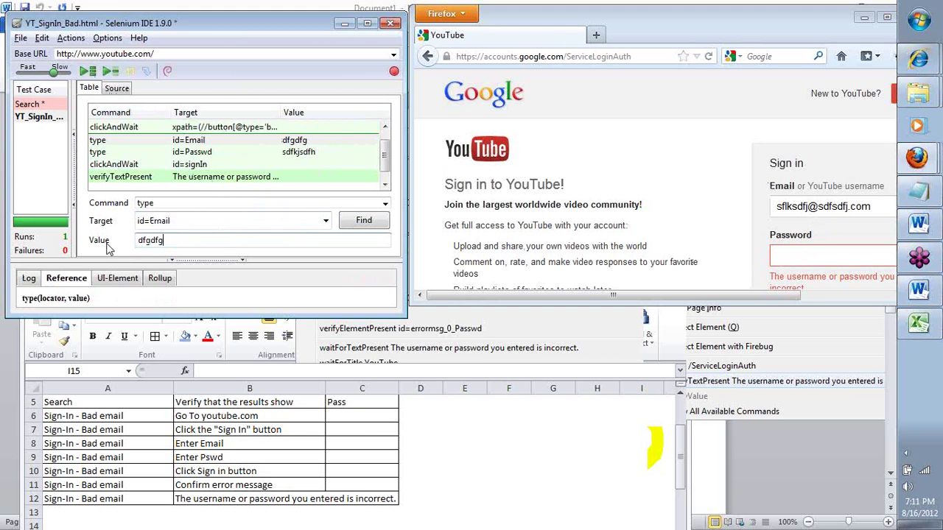
type("@sdfgdfg.vco")
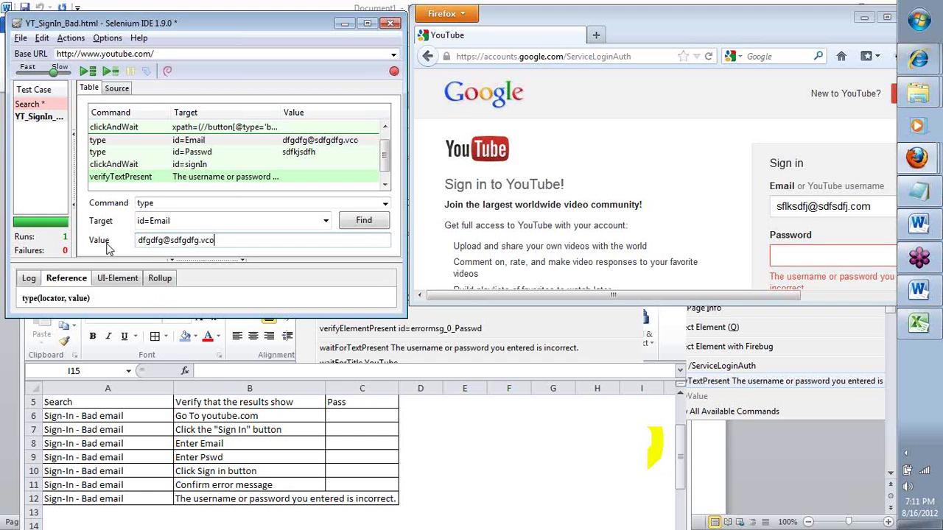
key("BackSpace")
key("BackSpace")
key("BackSpace")
type("com")
left_click(236, 154)
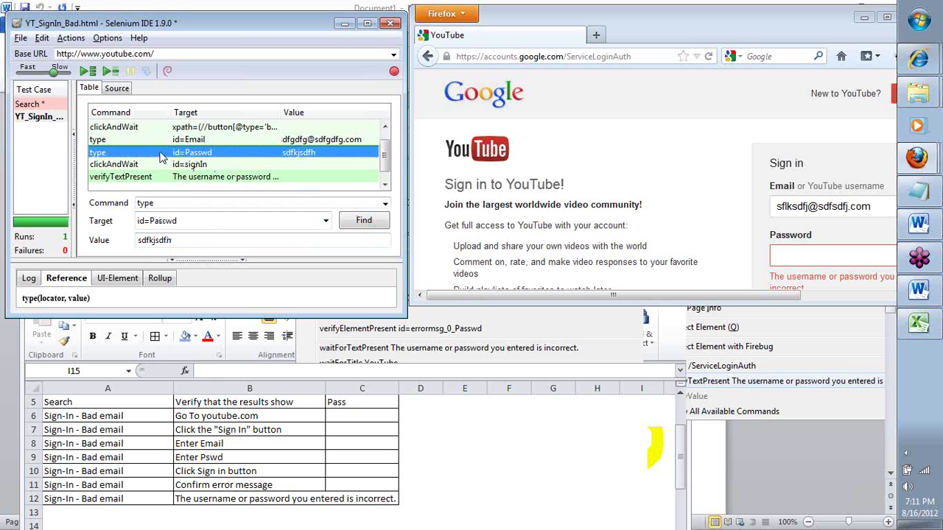
left_click(132, 128)
- Maximize Excel and insert a blank column A before Test Case Name
left_click(37, 126)
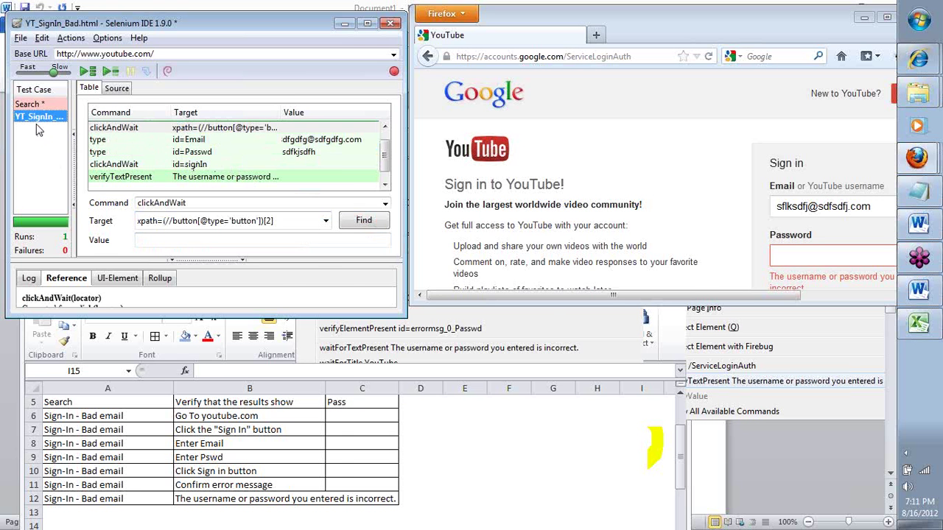
left_click(82, 416)
scroll(81, 417, "up", 2)
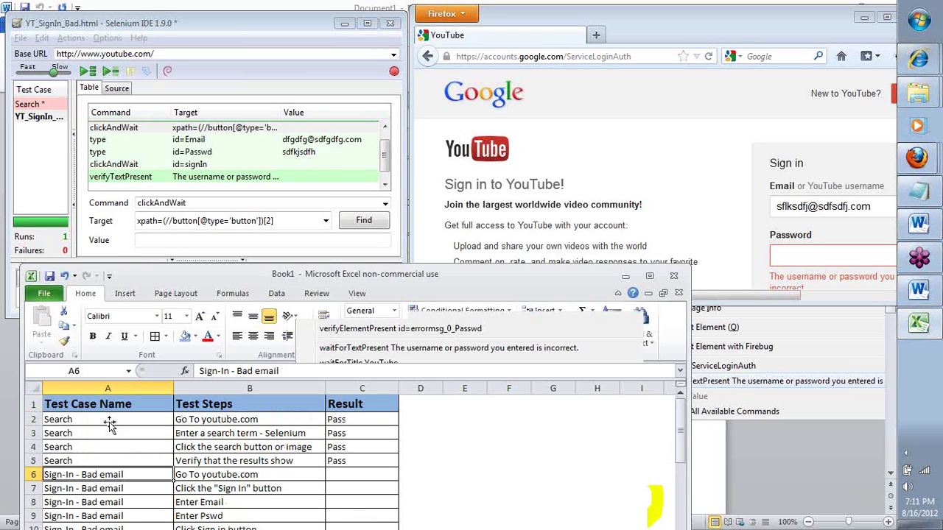
left_click(107, 388)
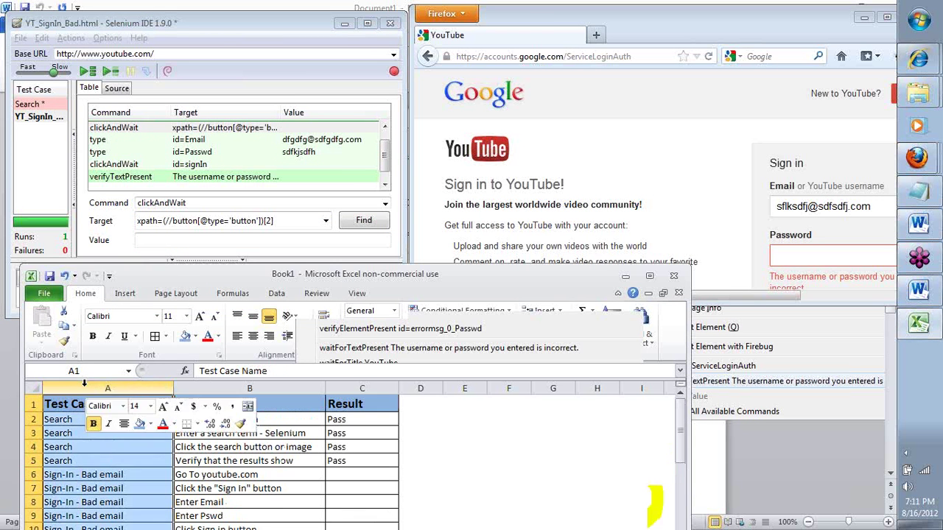
double_click(155, 275)
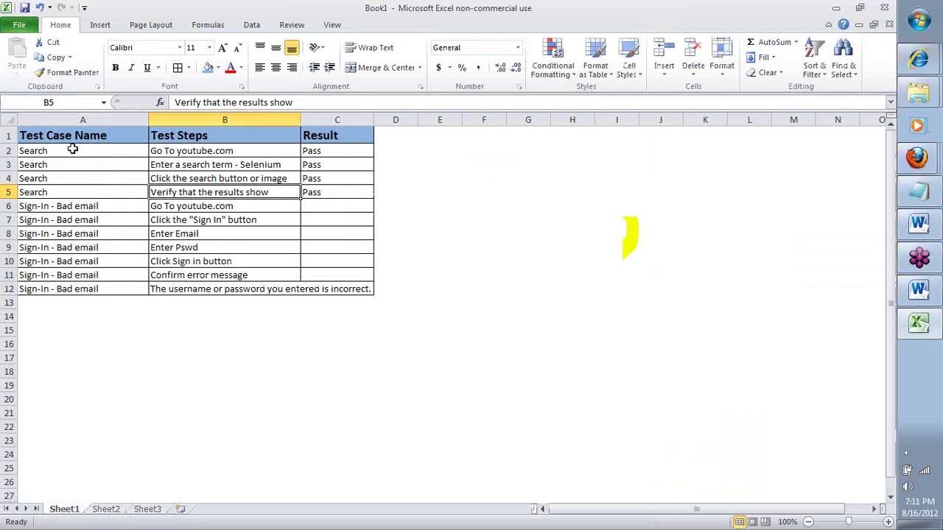
right_click(77, 121)
left_click(105, 211)
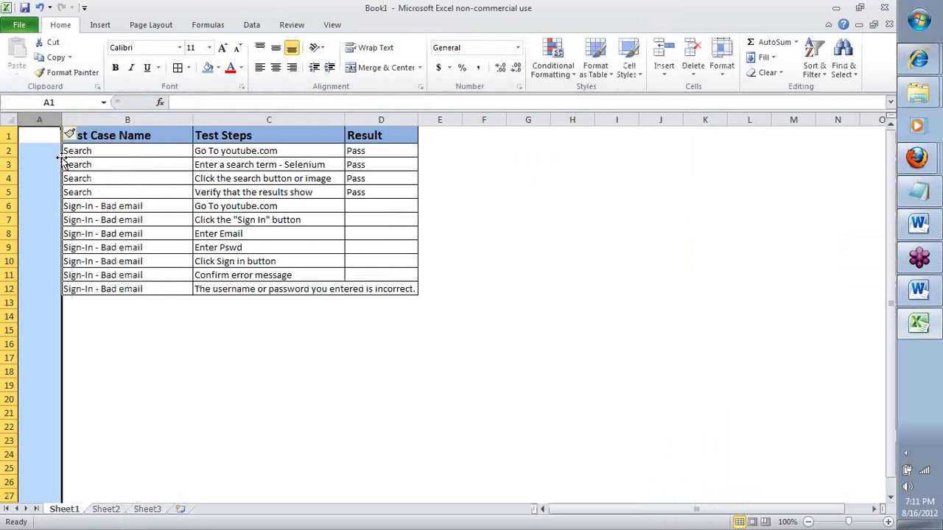
- Head column A 'TC ID' and widen it to fit the IDs
type("T")
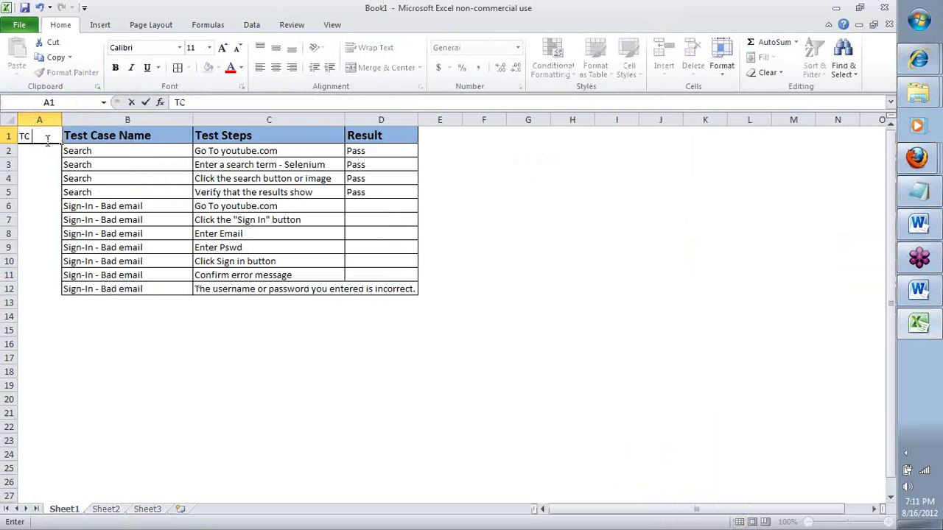
type("C")
key("Tab")
key("shift+Down")
key("shift+Down")
key("shift+Down")
key("shift+Down")
key("shift+Down")
key("shift+Down")
key("shift+Down")
key("shift+Down")
key("shift+Down")
key("shift+Down")
key("shift+Down")
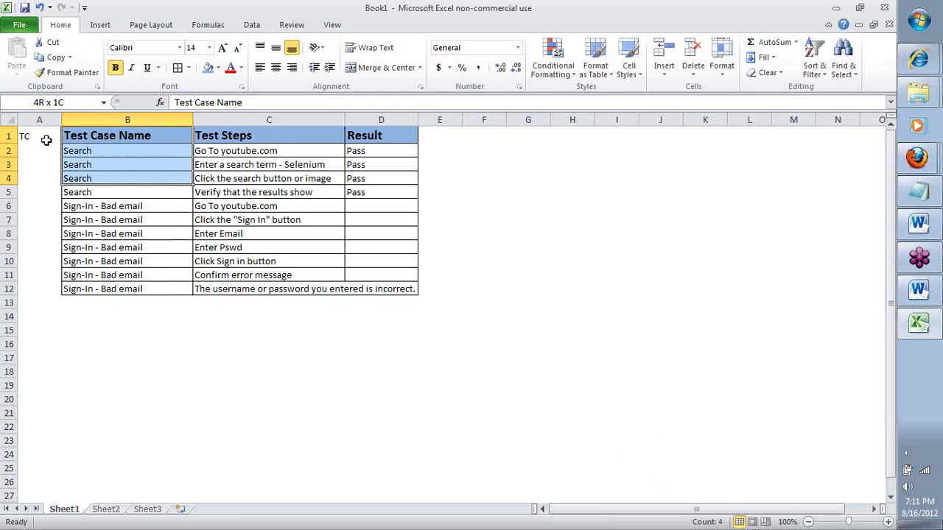
key("ctrl+c")
left_click(45, 139)
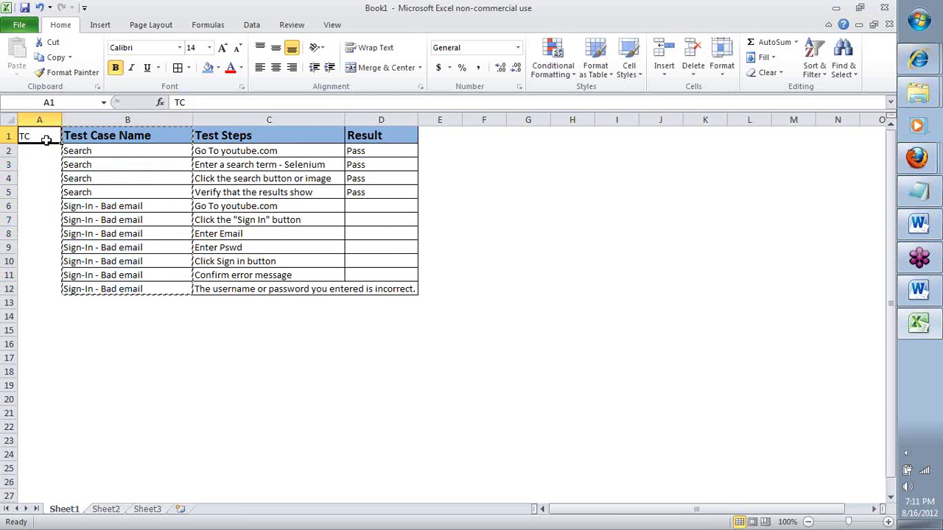
key("ctrl+v")
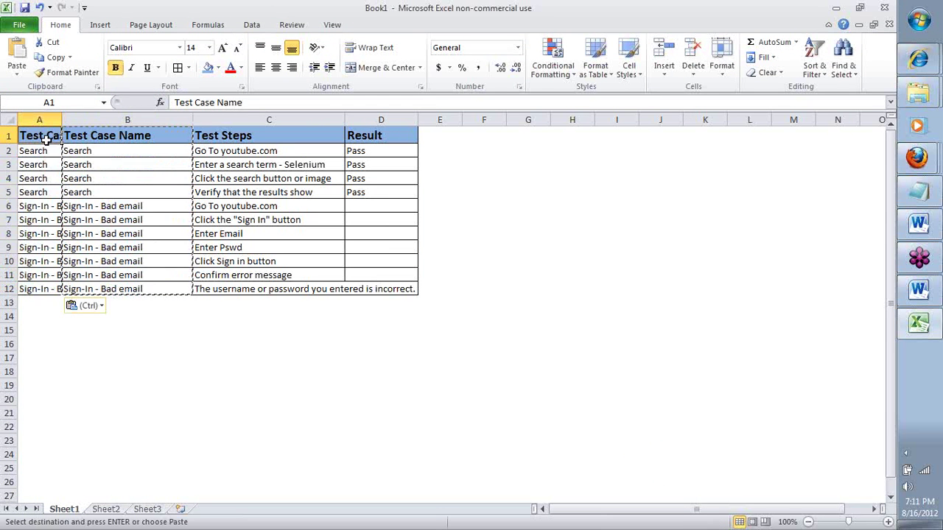
type("TC")
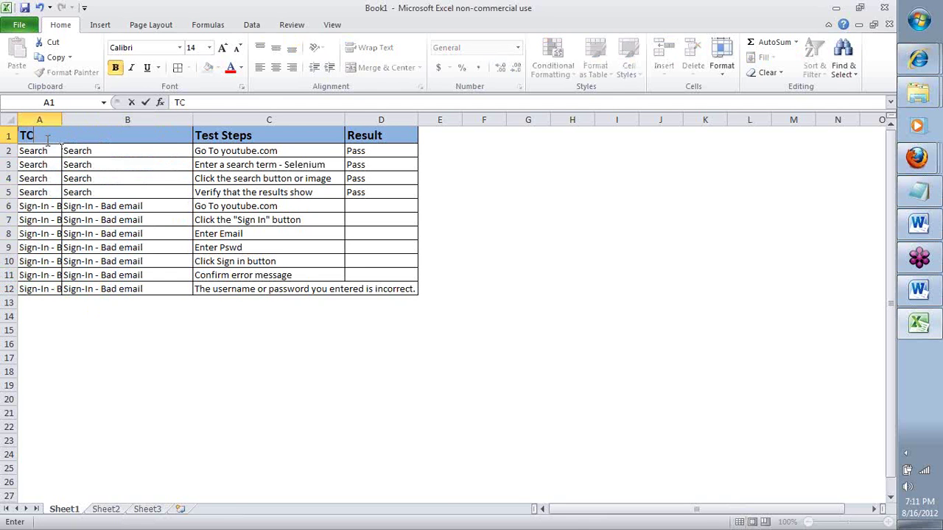
type(" ID")
key("Return")
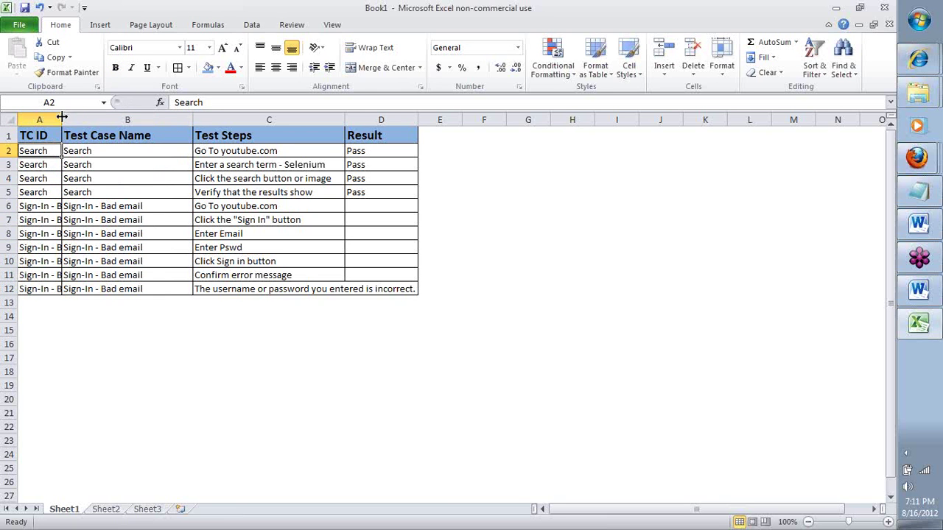
left_click_drag(63, 117, 81, 117)
left_click(52, 136)
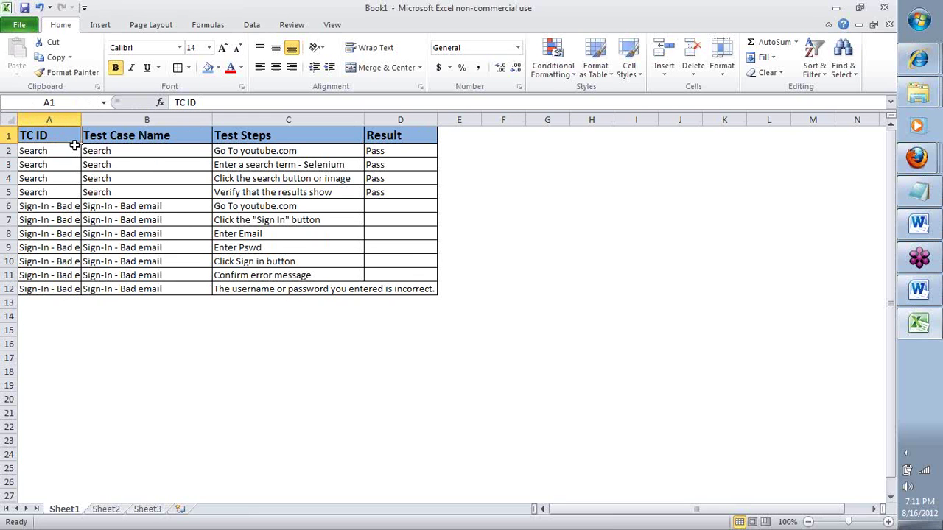
- Enter TC001 in A2 and copy it down through A5
left_click(62, 150)
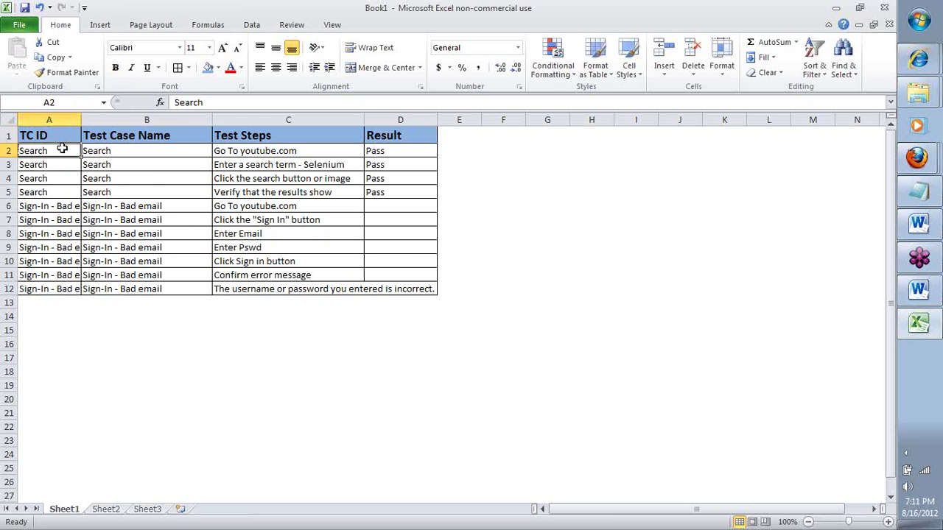
type("TC001")
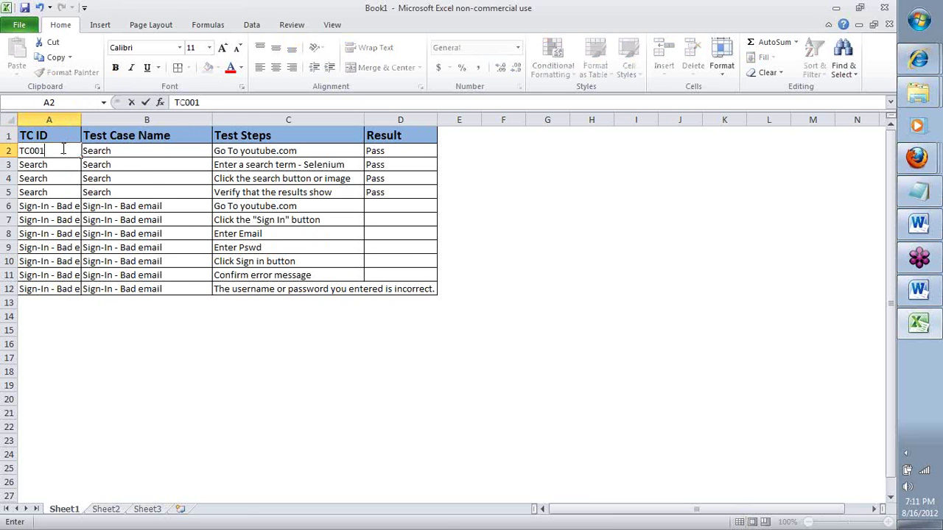
key("Return")
left_click(62, 150)
key("ctrl+c")
key("Down")
key("shift+Down")
key("shift+Down")
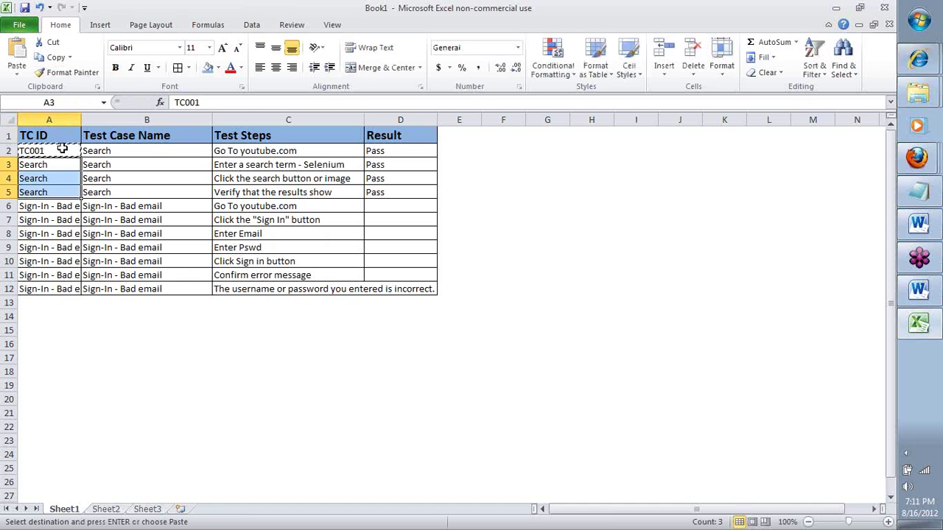
key("ctrl+v")
key("Down")
key("Down")
key("Down")
key("ctrl")
key("Escape")
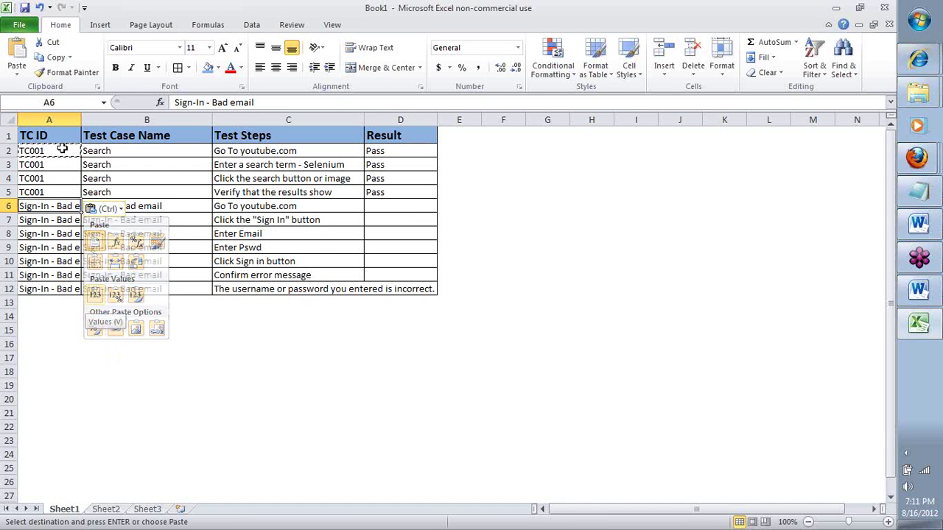
key("Up")
key("ctrl")
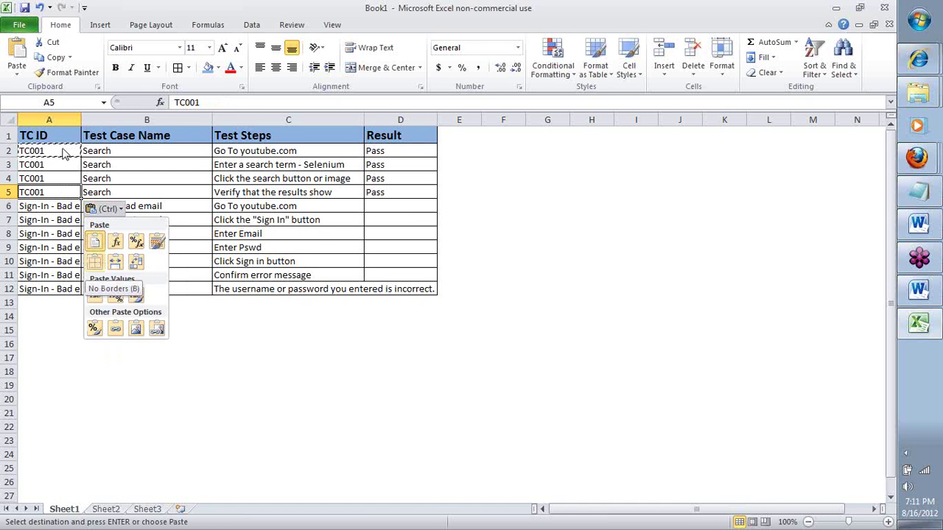
key("Escape")
key("Escape")
key("Down")
- Enter TC002 in A6, fill it down through A12, and start saving the workbook
type("TC")
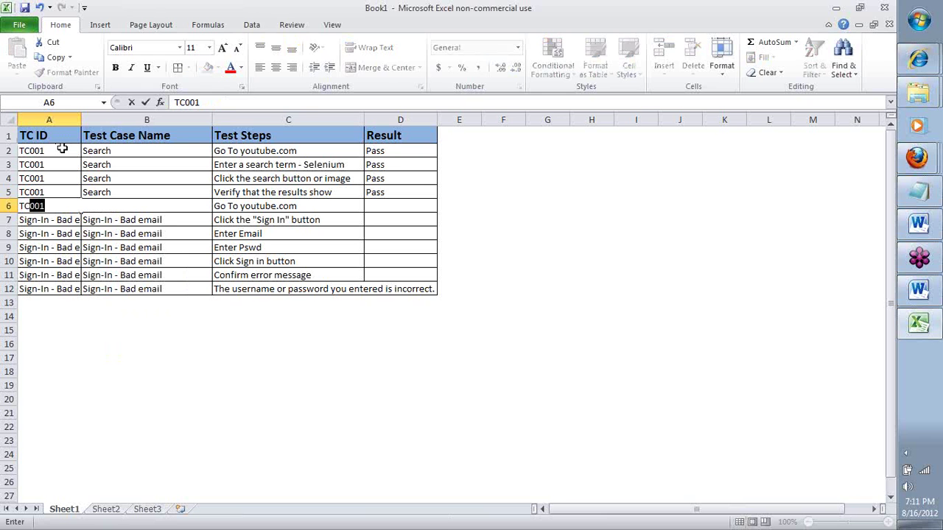
type("002")
key("Return")
key("Up")
key("ctrl+c")
key("Down")
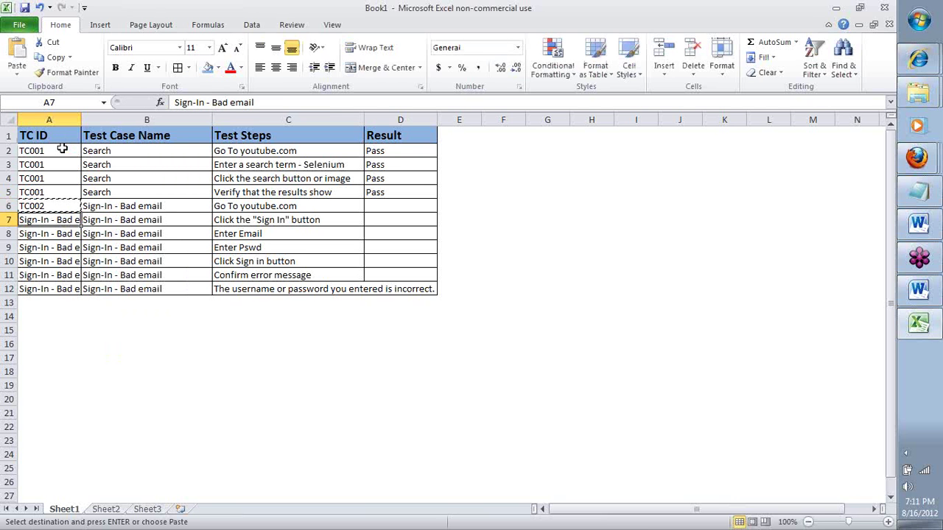
key("shift+Down")
key("shift+Down")
key("shift+Down")
key("shift+Down")
key("shift+Down")
key("ctrl+v")
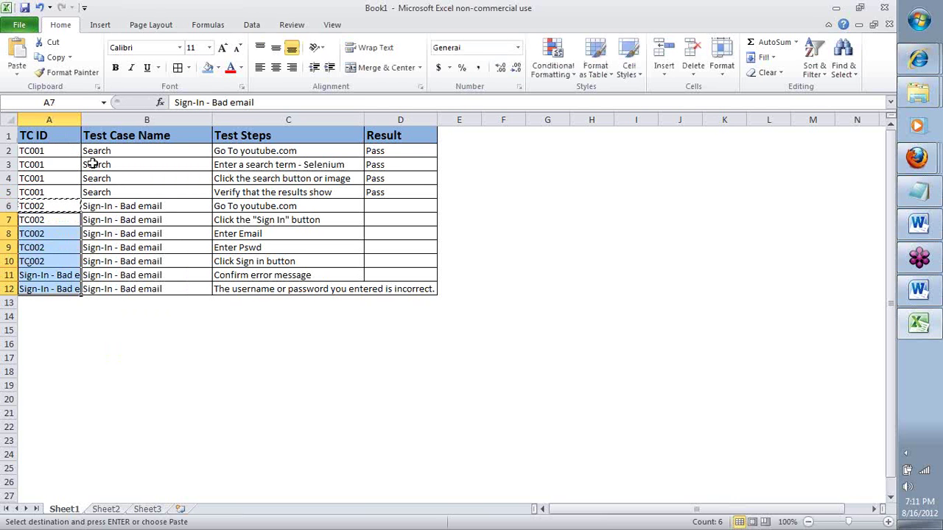
left_click(92, 164)
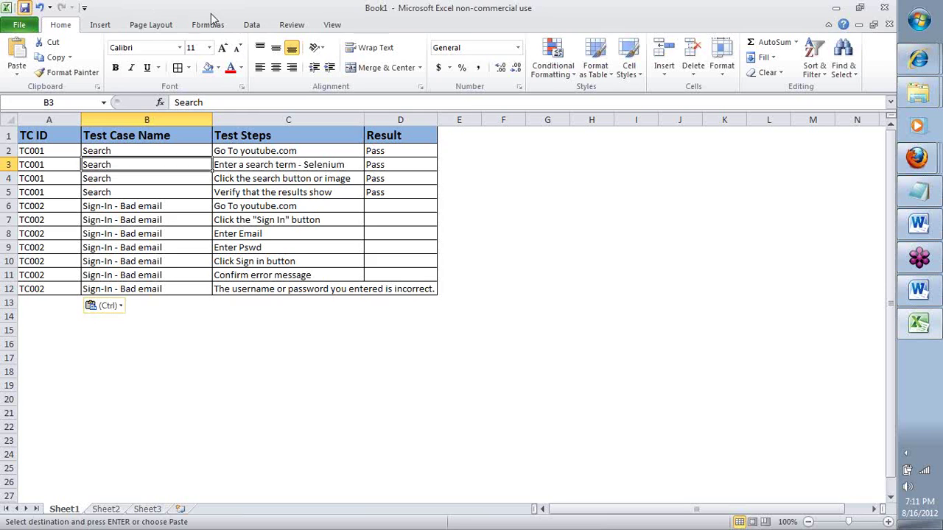
key("ctrl+s")
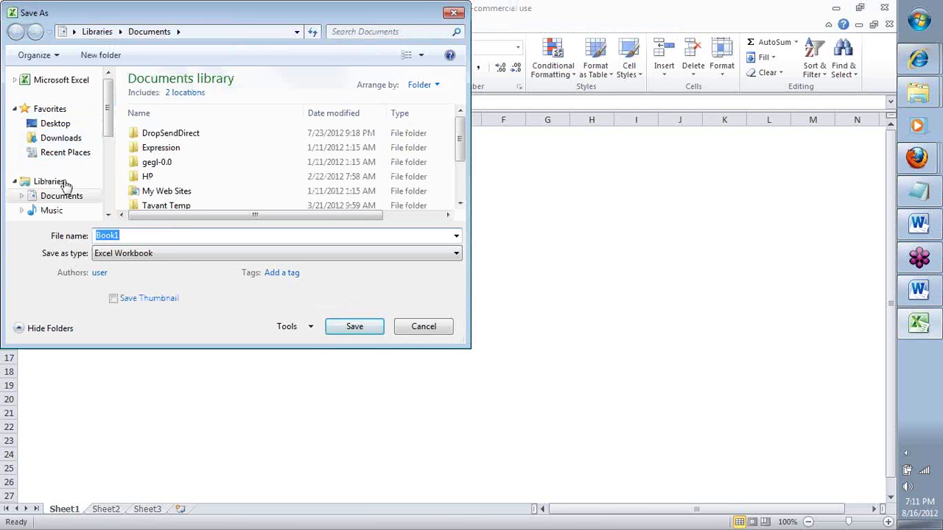
- Browse the Save As dialog to C:\Selenium\A16_2012
left_click_drag(107, 118, 109, 187)
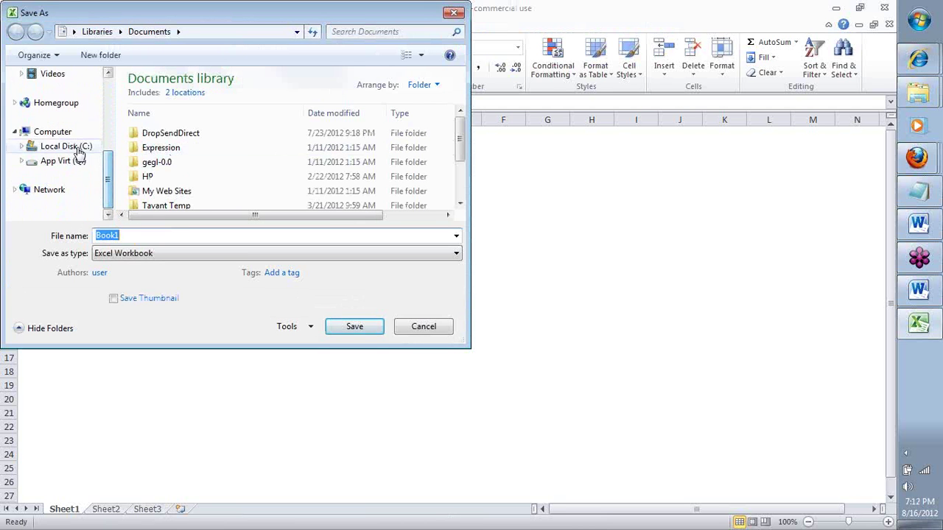
left_click(79, 147)
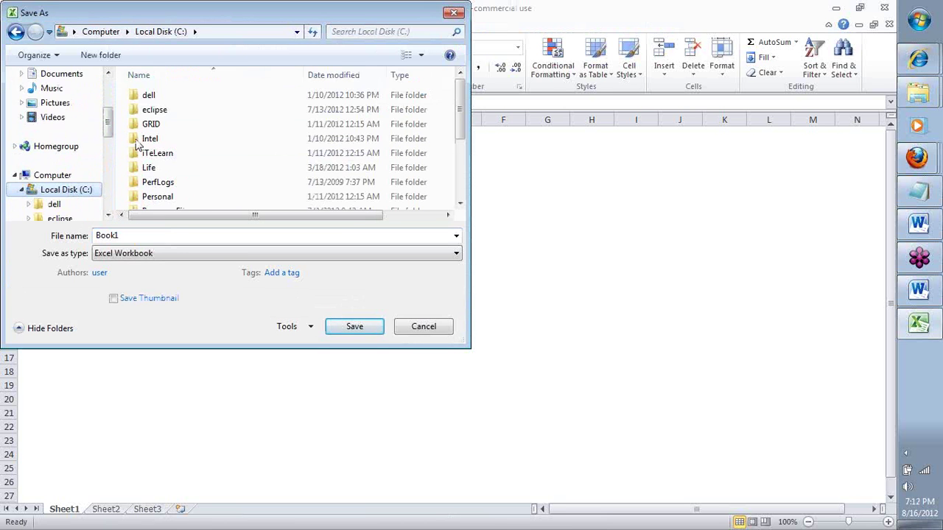
left_click(167, 186)
scroll(159, 181, "down", 3)
double_click(156, 160)
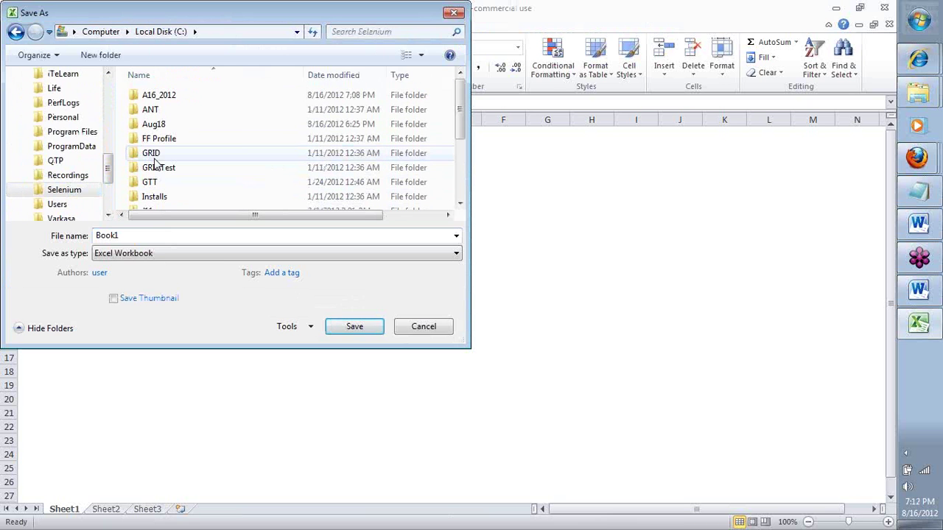
double_click(152, 98)
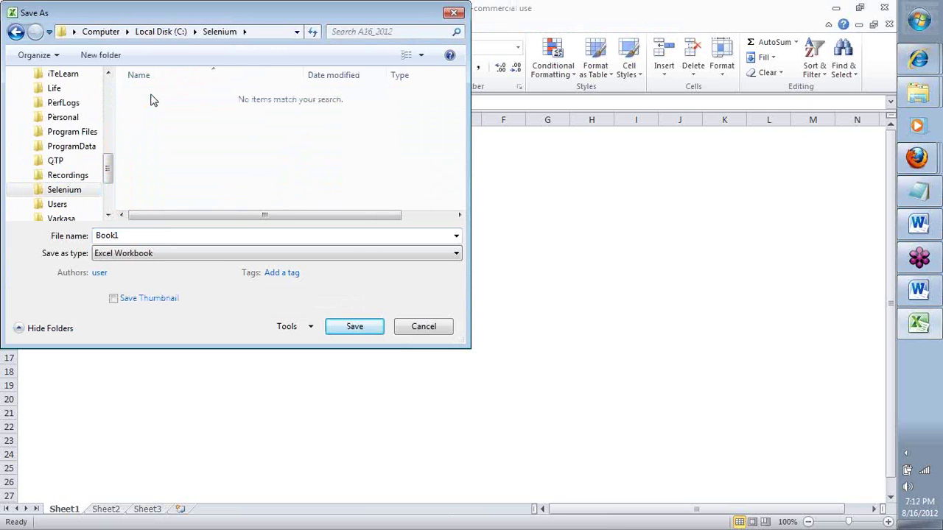
- Save the workbook as 'YT_Playing Around' and return to Selenium IDE
double_click(148, 234)
type("Y")
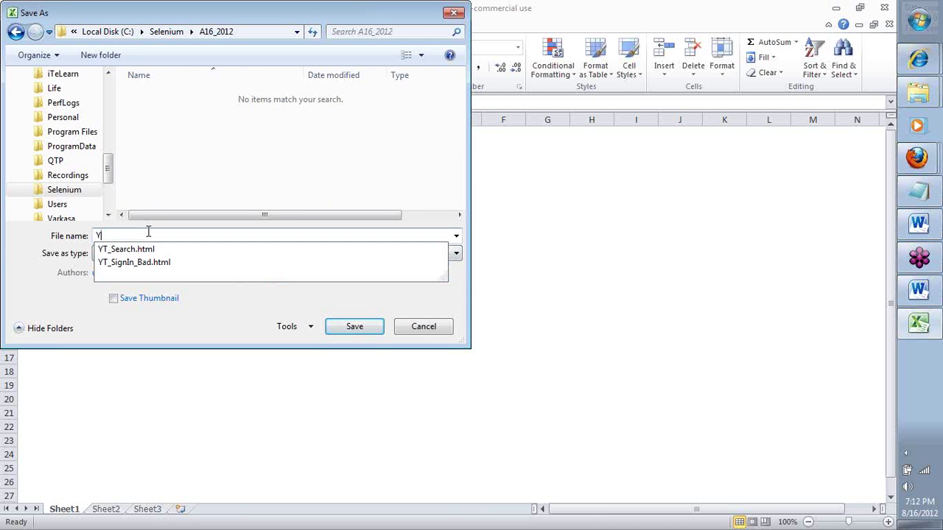
type("T_Game")
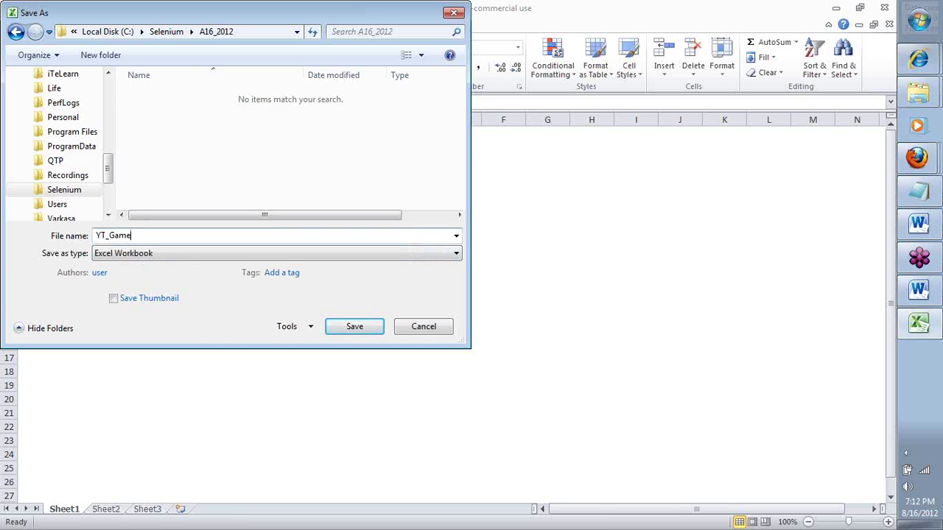
key("BackSpace")
key("BackSpace")
type("Playing Around")
key("Return")
left_click(224, 248)
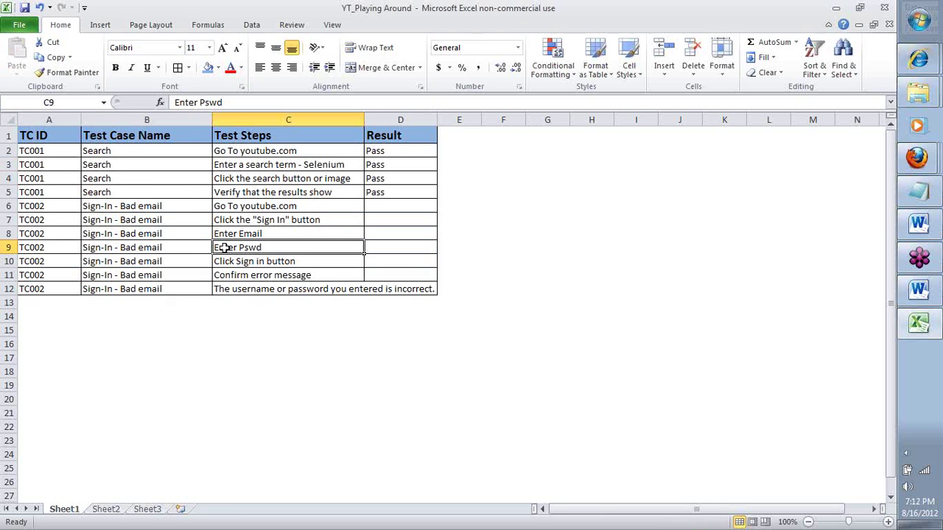
key("alt+Tab")
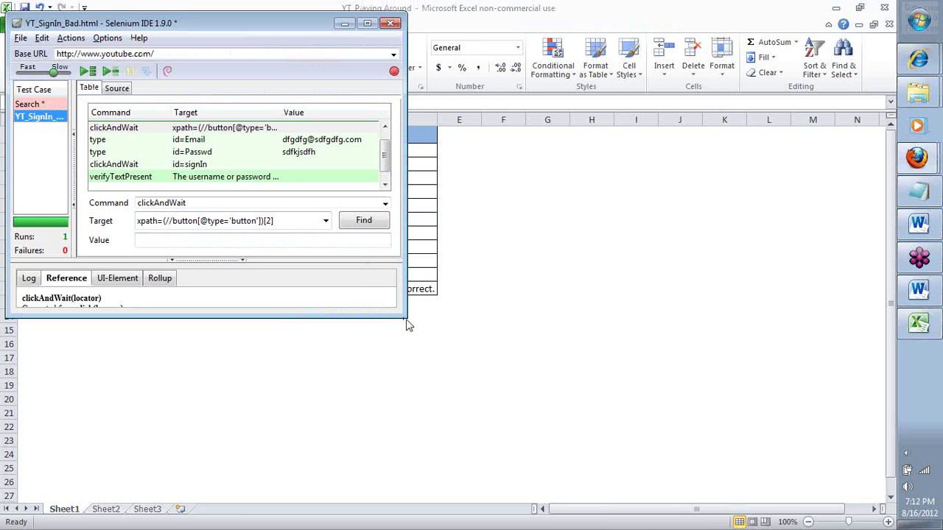
- Enlarge Selenium IDE, review the Search test case steps, then reselect YT_SignIn_Bad
left_click_drag(409, 325, 521, 452)
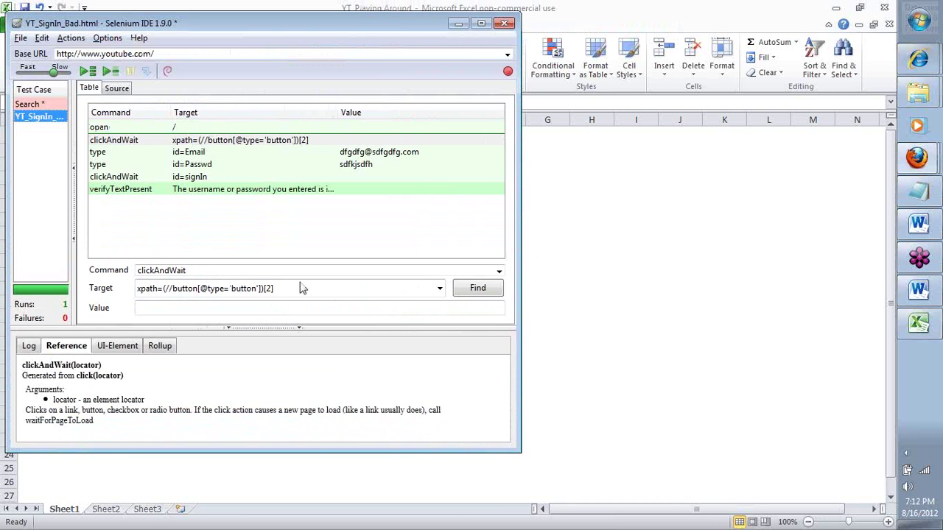
left_click(53, 106)
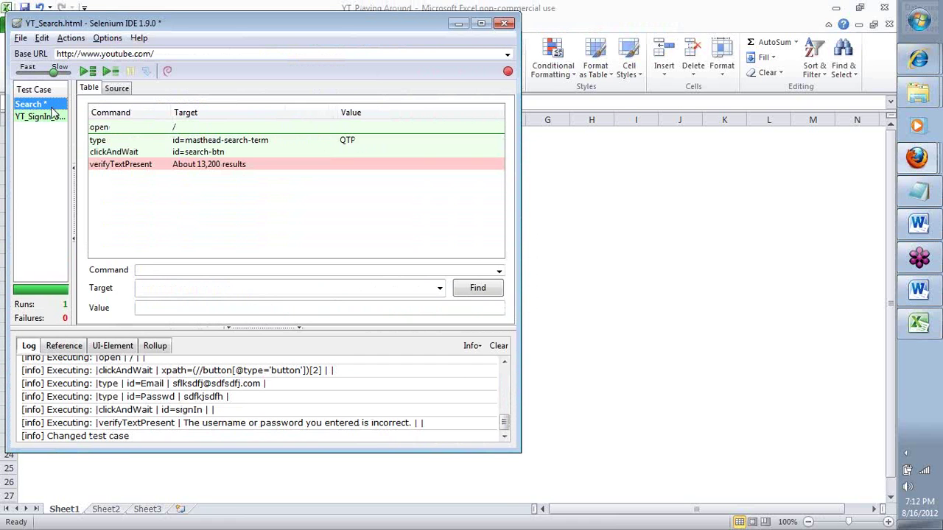
left_click(242, 141)
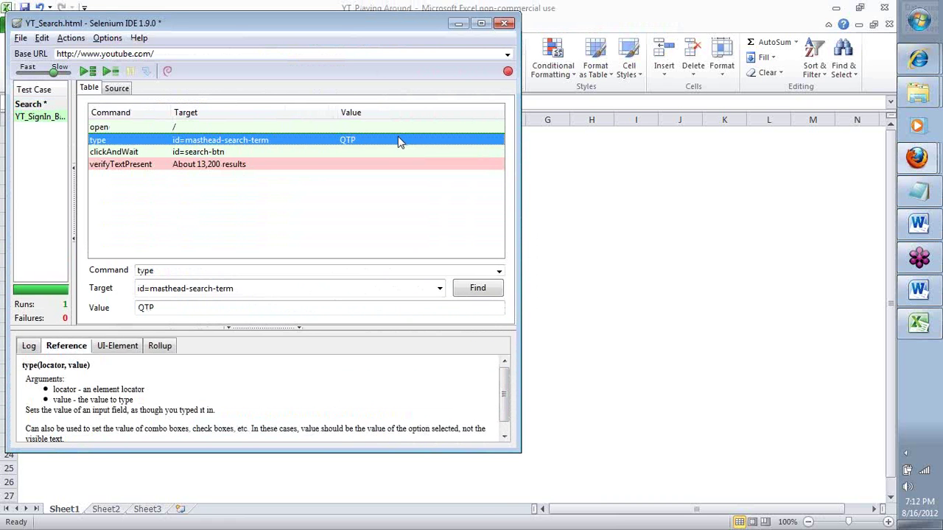
left_click(145, 170)
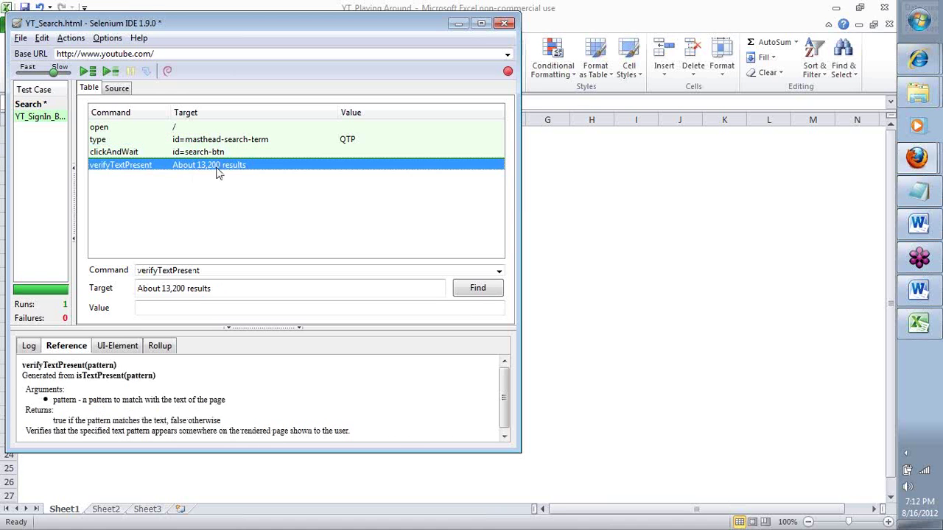
left_click(133, 153)
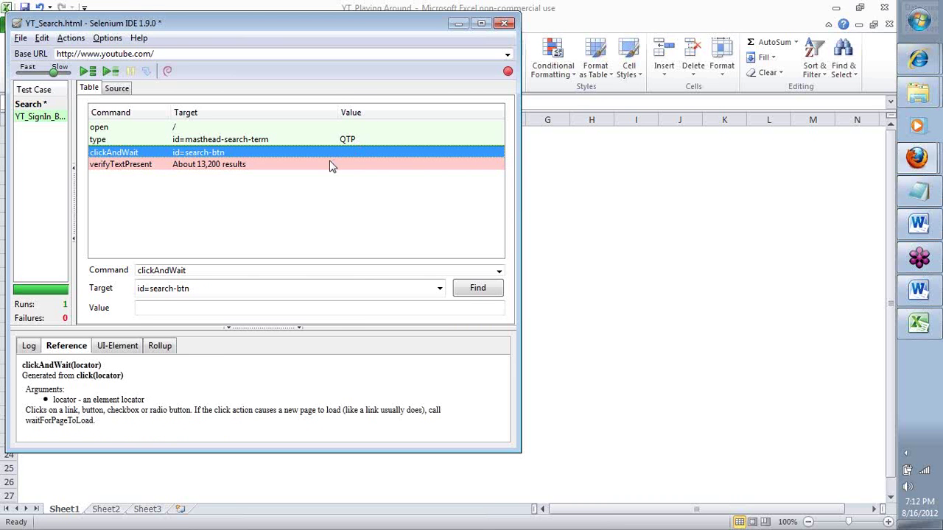
left_click(31, 118)
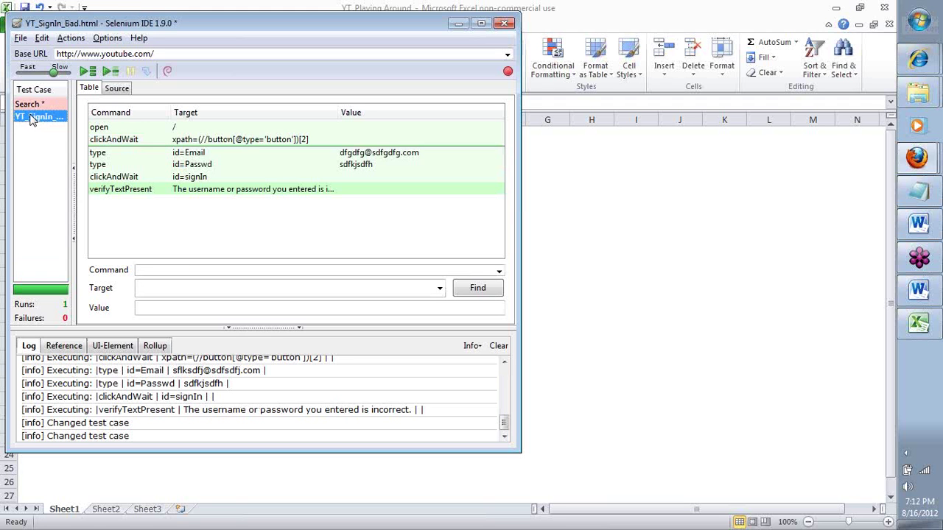
- Prefix the email step's value with 'fgsr'
left_click(367, 154)
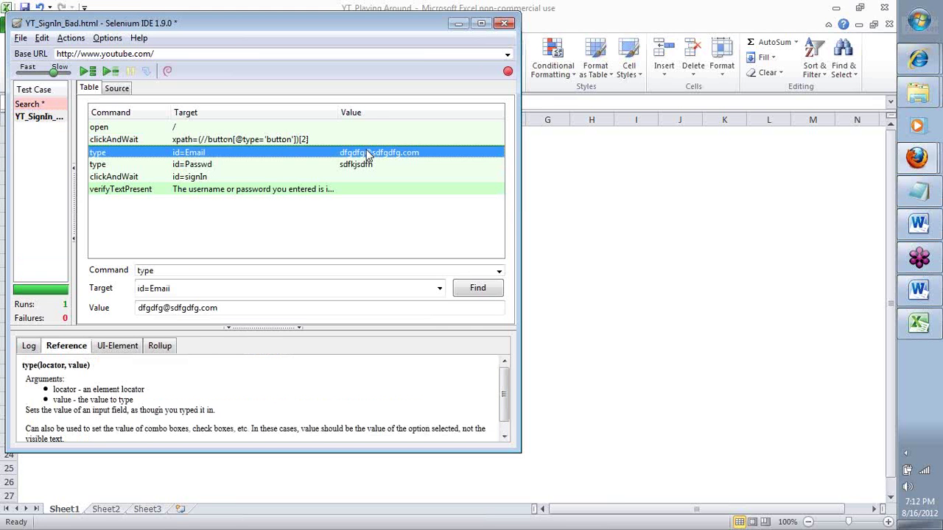
left_click(220, 308)
key("Home")
type("fgsr")
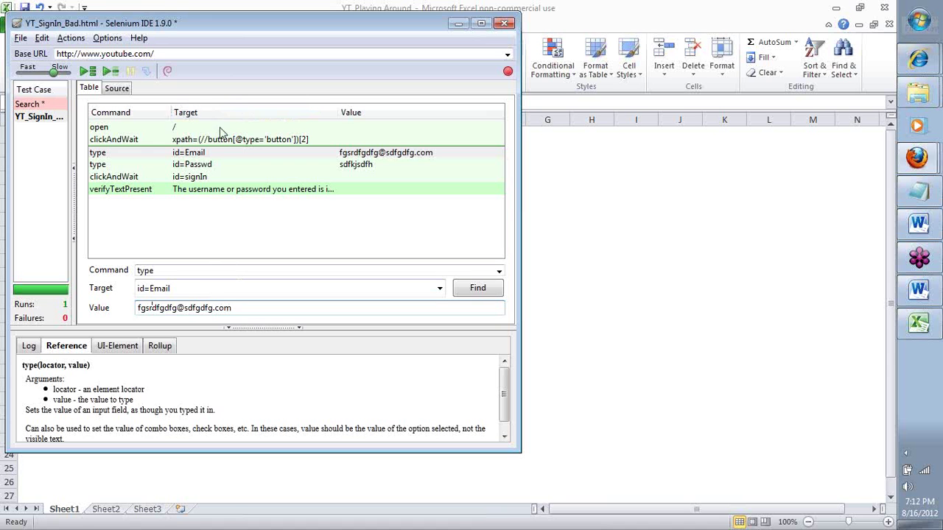
left_click(891, 37)
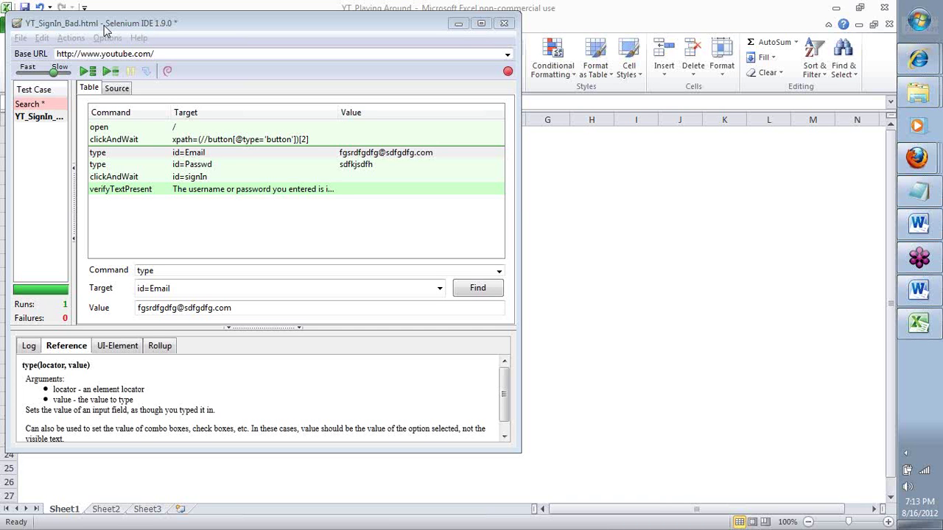
- Review the sign-in steps and widen the Target column to show the full error message
left_click(116, 128)
left_click(116, 140)
left_click(112, 154)
left_click(111, 165)
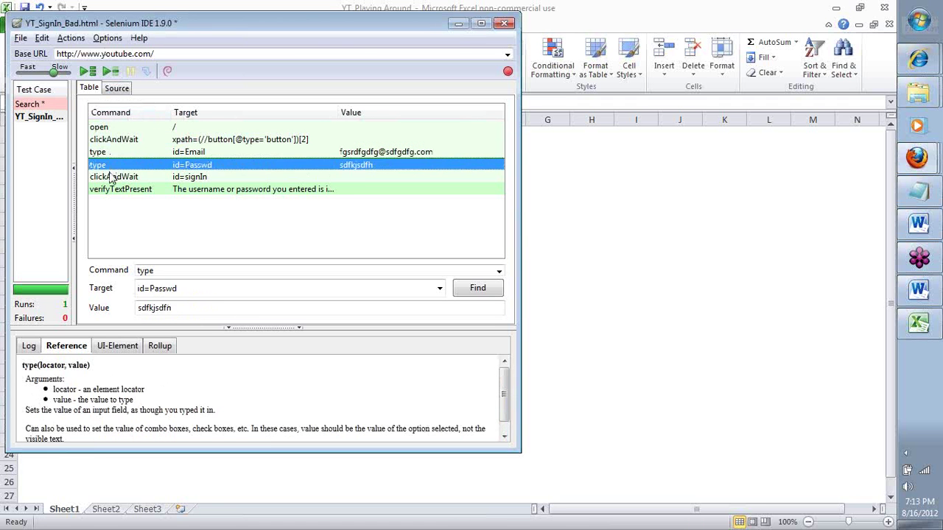
left_click(108, 178)
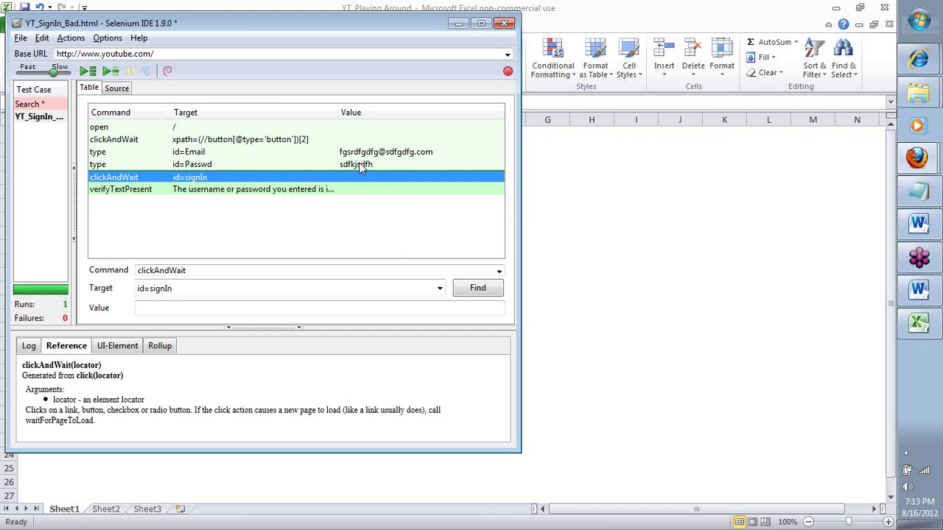
left_click(378, 153)
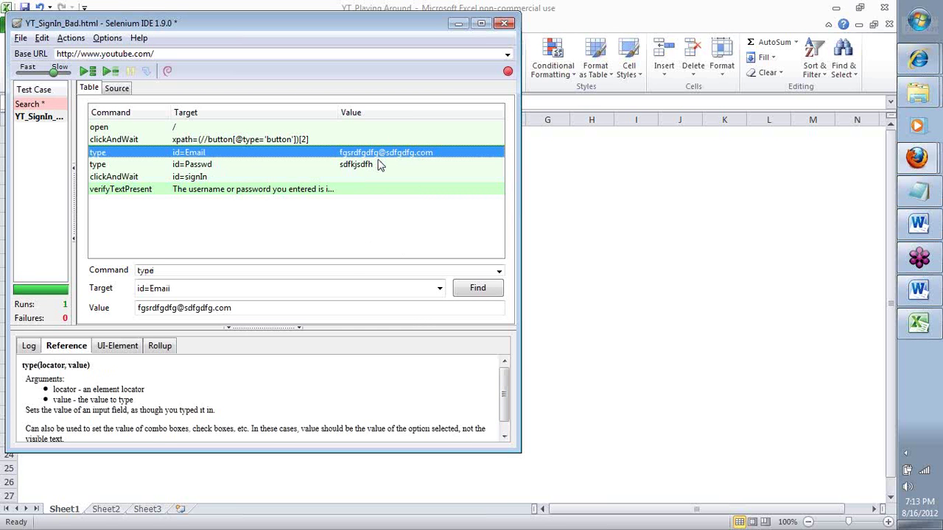
left_click(193, 190)
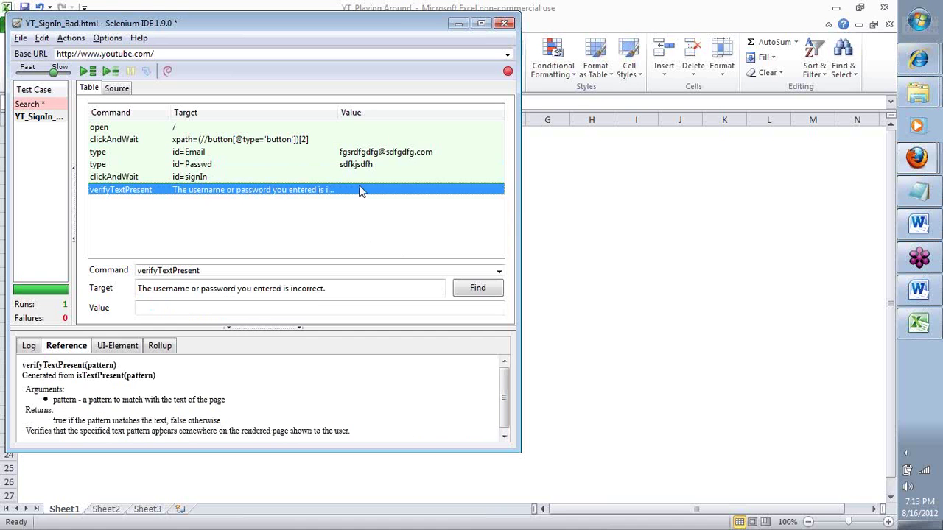
left_click_drag(338, 112, 402, 112)
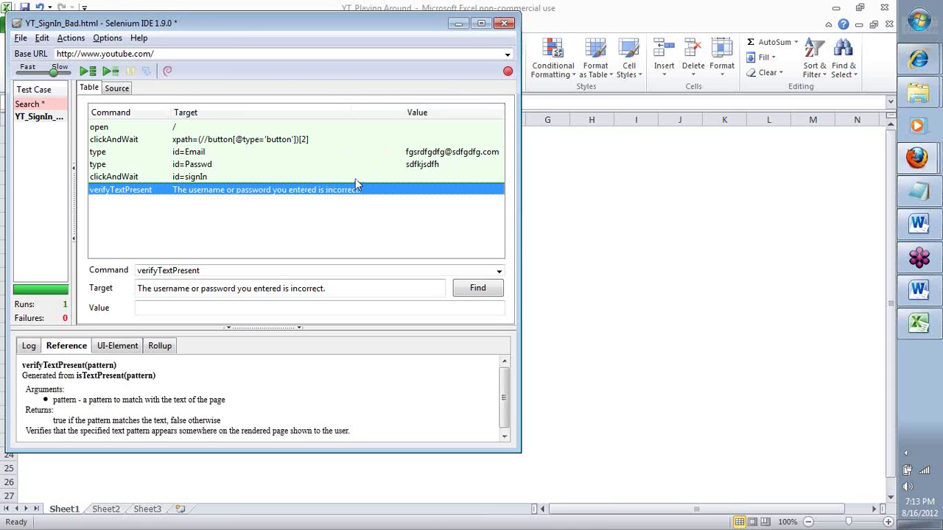
left_click(31, 118)
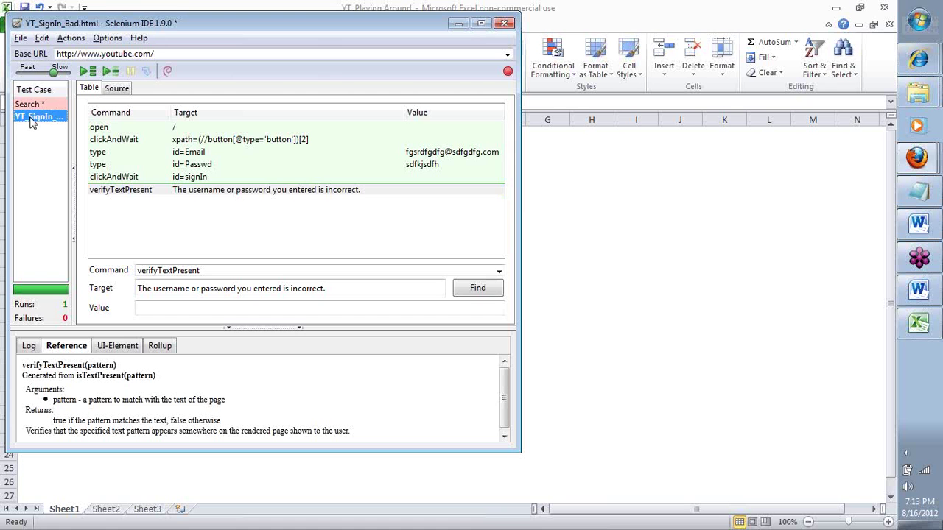
- Run YT_SignIn_Bad, watch the sign-in attempt in Firefox, and review the passed steps
left_click(112, 74)
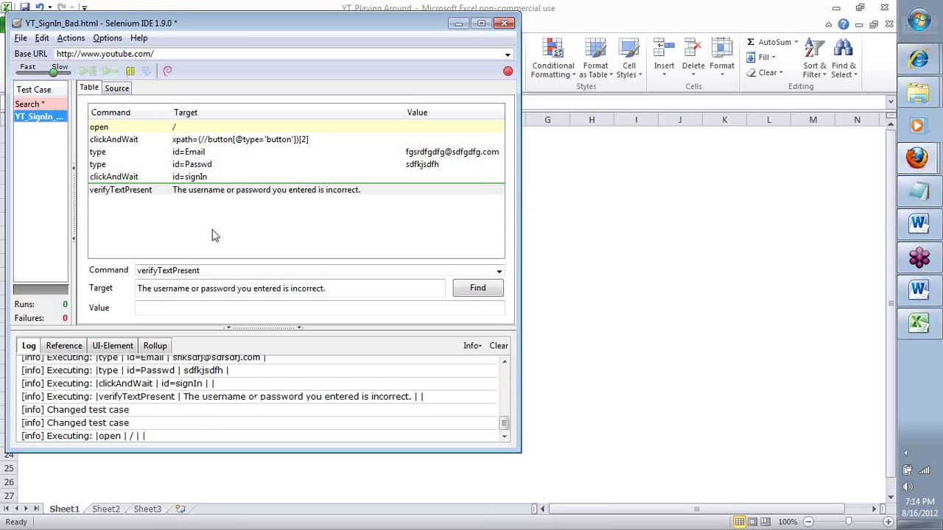
left_click(917, 158)
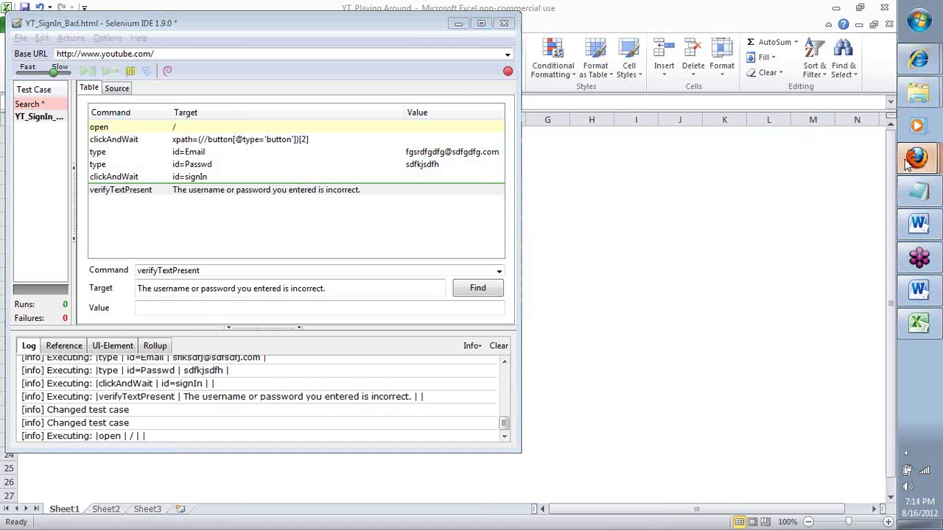
left_click(765, 169)
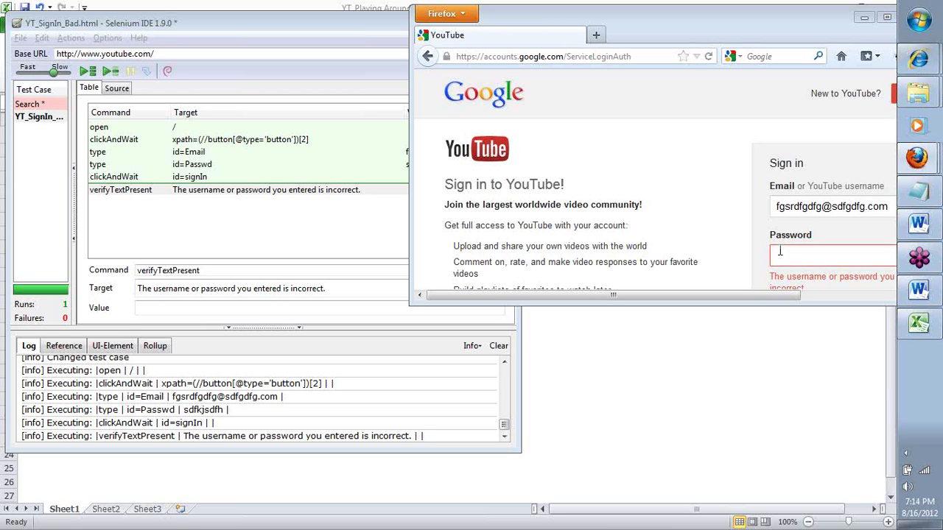
left_click(280, 232)
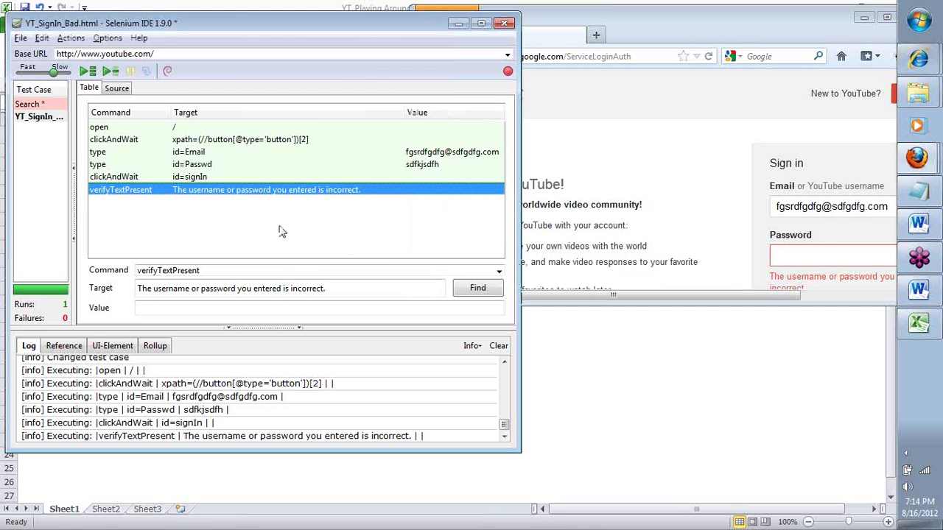
left_click(157, 177)
left_click(153, 165)
left_click(152, 153)
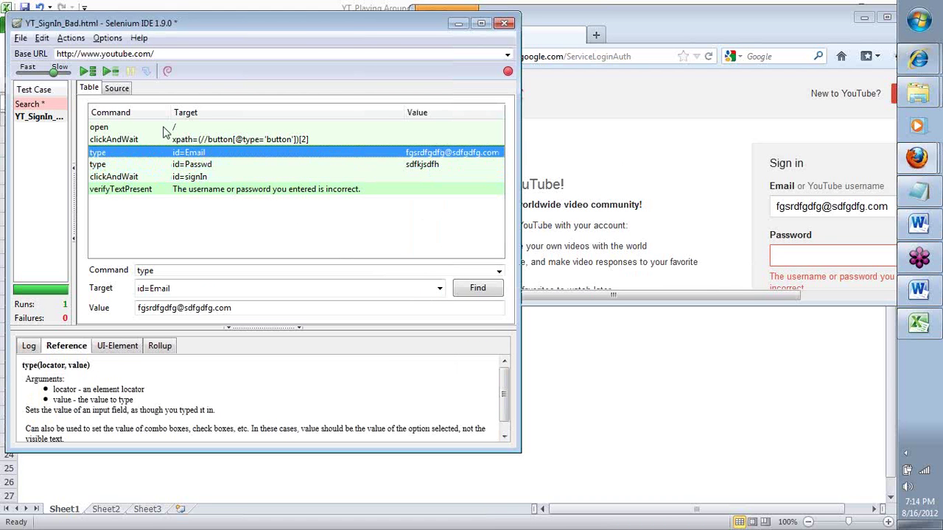
- Cancel Save Test Case As, select the Search test case, and save it
left_click(20, 38)
left_click(49, 100)
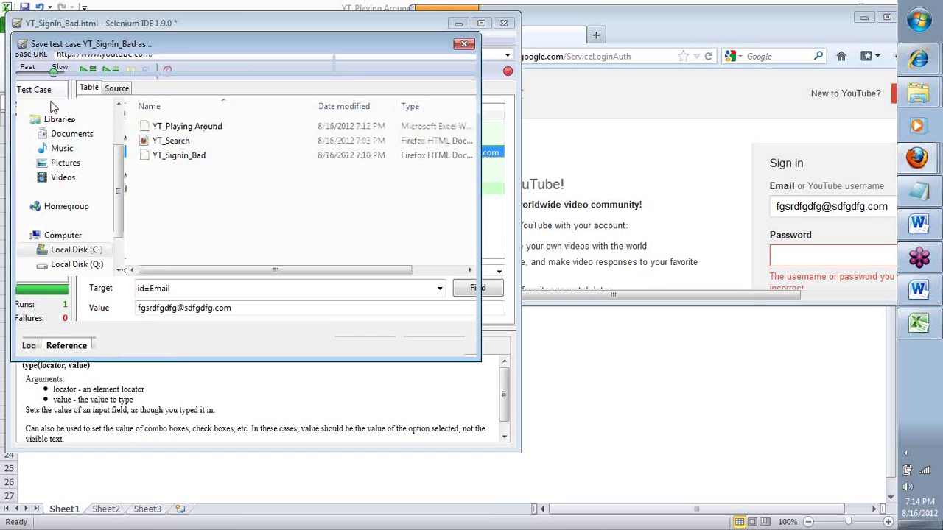
key("Escape")
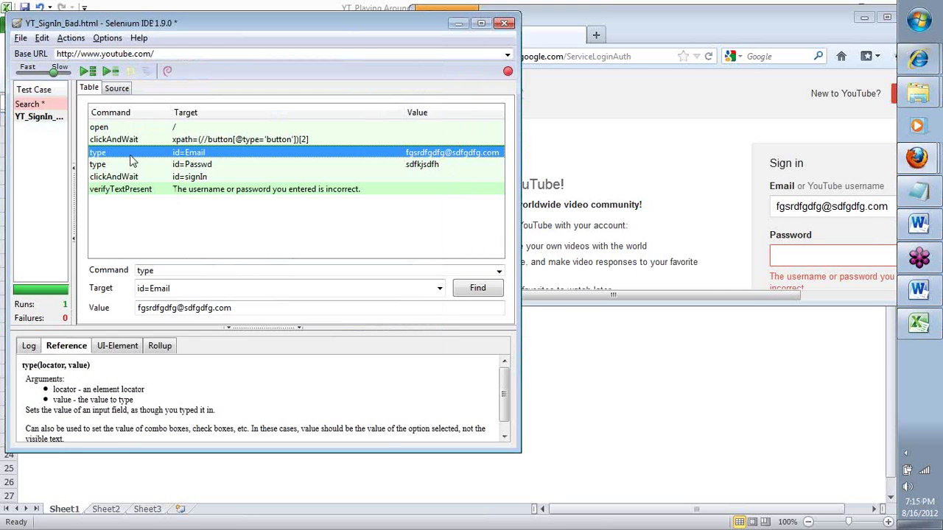
left_click(19, 39)
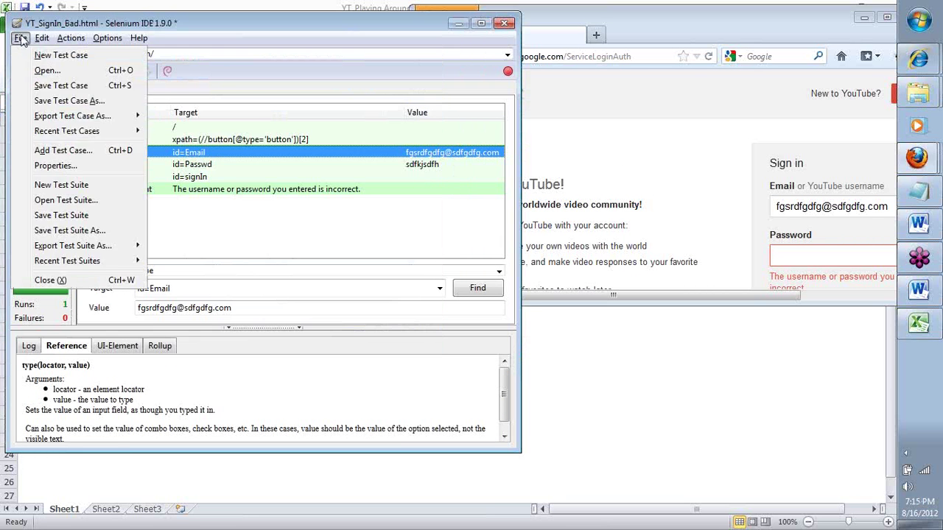
left_click(41, 88)
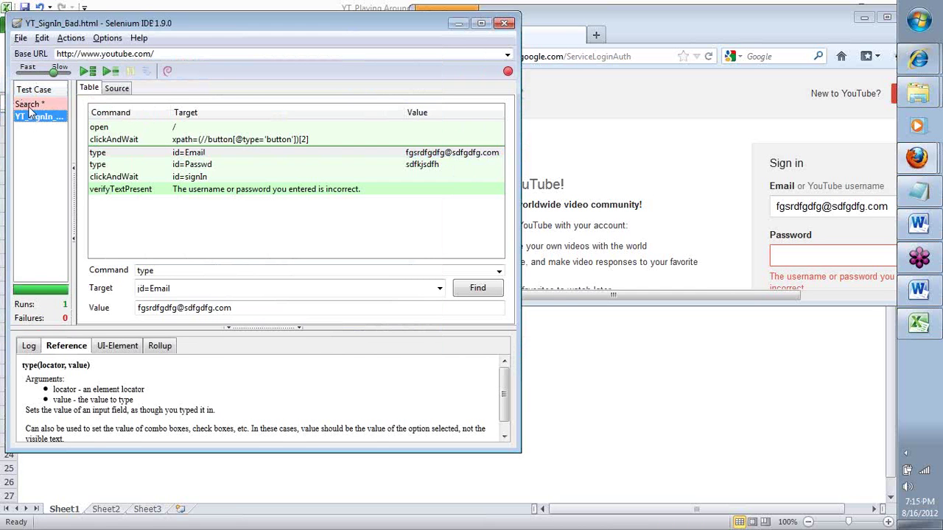
left_click(29, 103)
left_click(20, 38)
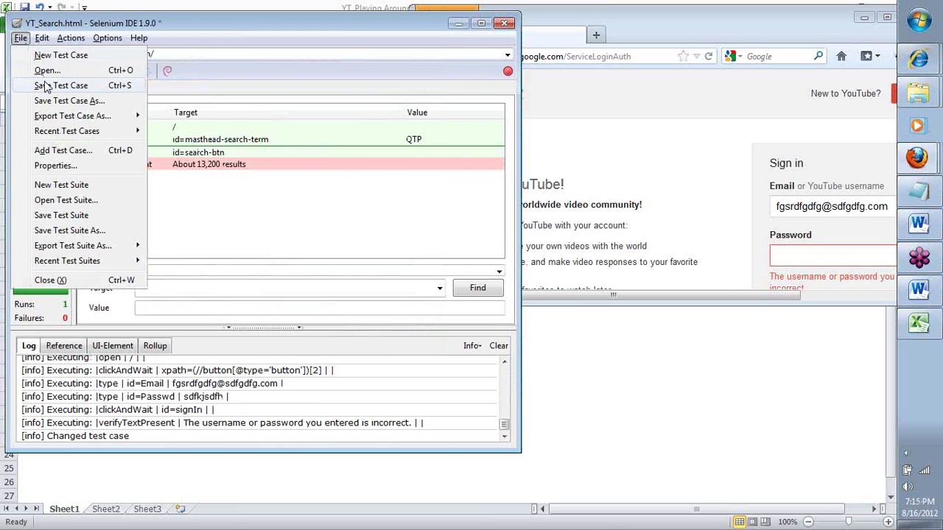
left_click(45, 87)
- Review the test IDs, test case names and Pass results for the Search rows
left_click(667, 377)
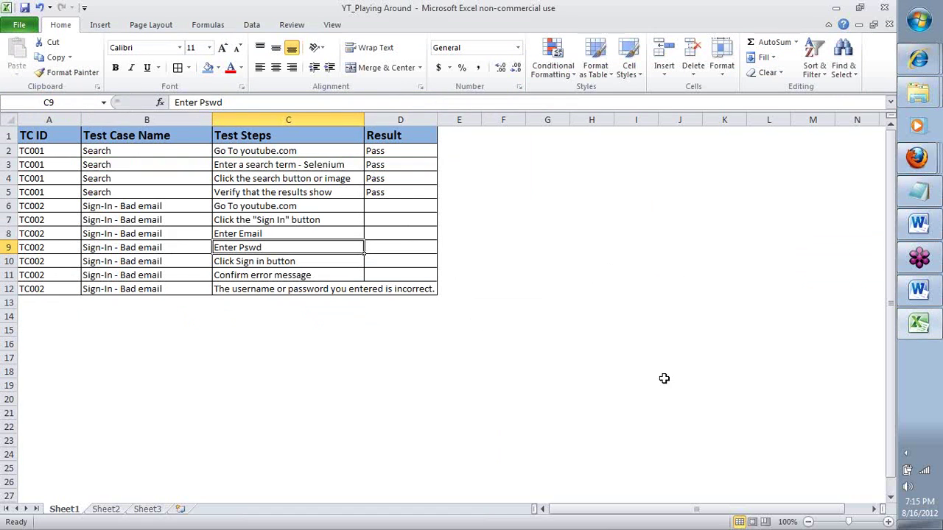
left_click(132, 220)
left_click(46, 150)
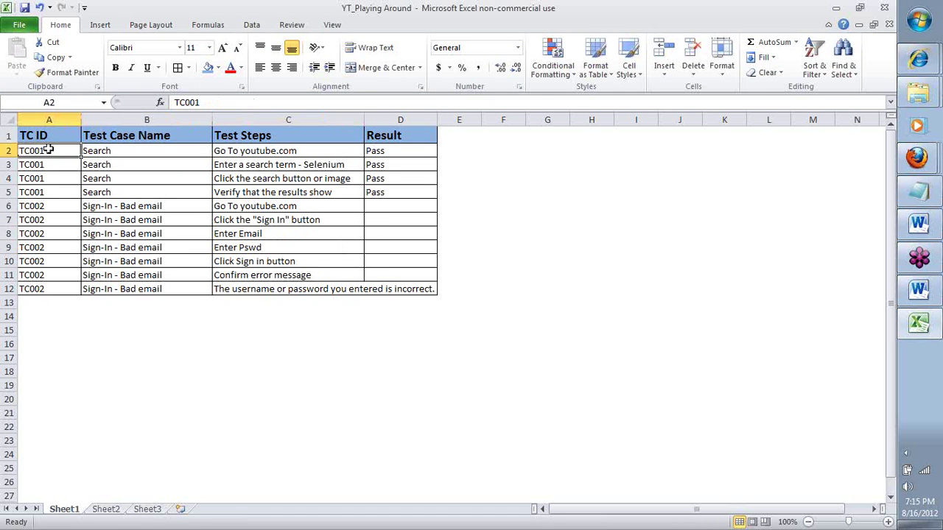
left_click_drag(46, 151, 120, 281)
left_click(143, 177)
left_click(278, 167)
left_click(399, 180)
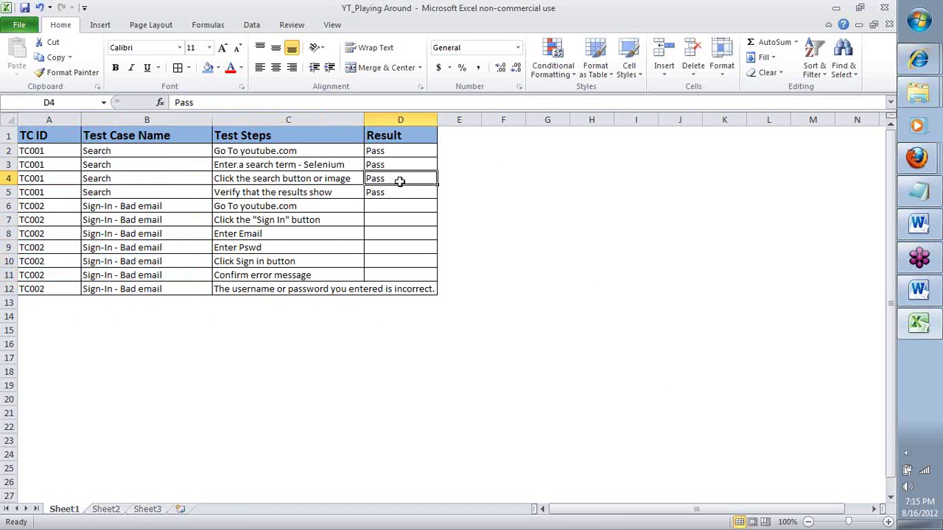
left_click(397, 193)
left_click(396, 208)
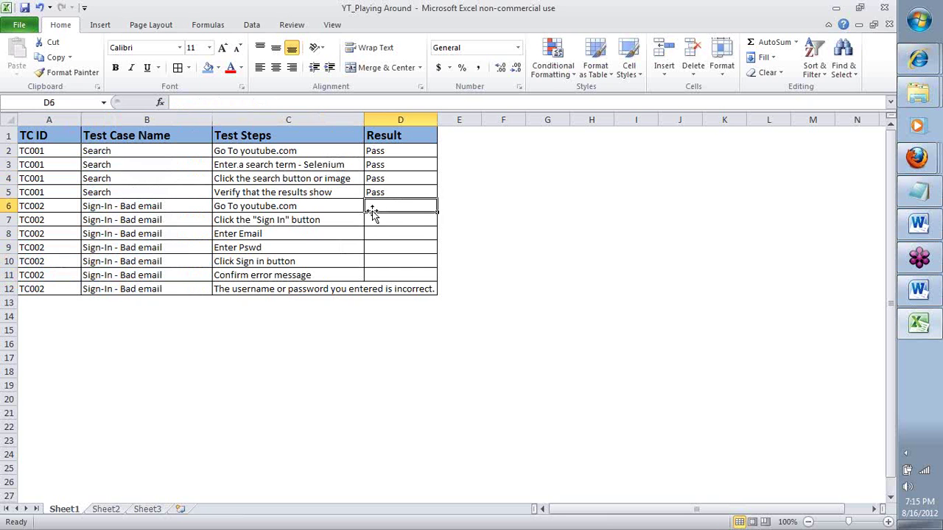
- Review the sign-in rows' results and widen column C to fit the error message
left_click(315, 161)
left_click(304, 223)
left_click(411, 176)
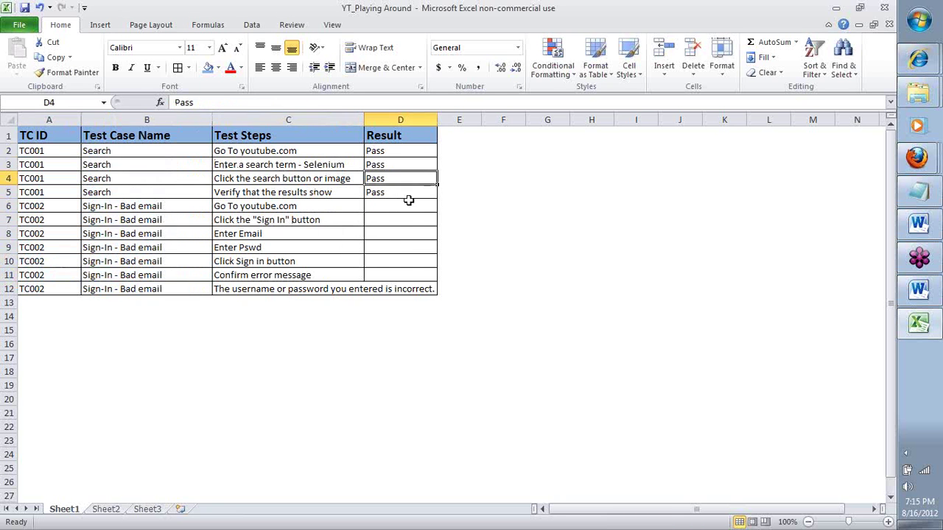
left_click(408, 221)
left_click(406, 260)
left_click(406, 288)
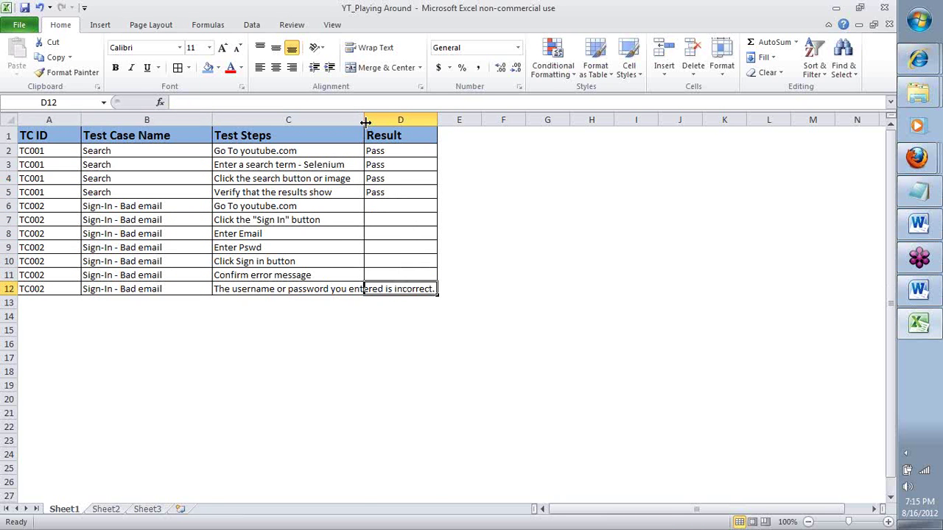
left_click_drag(363, 121, 455, 121)
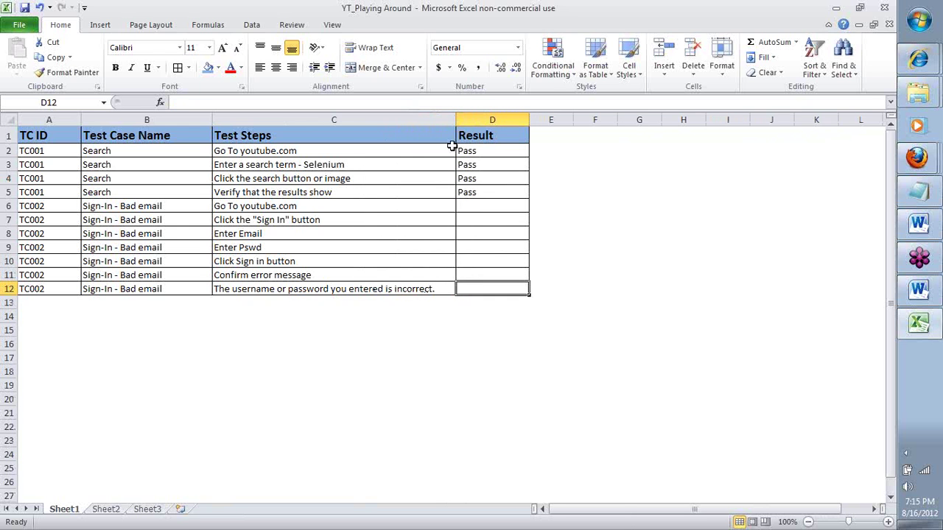
key("alt+Tab")
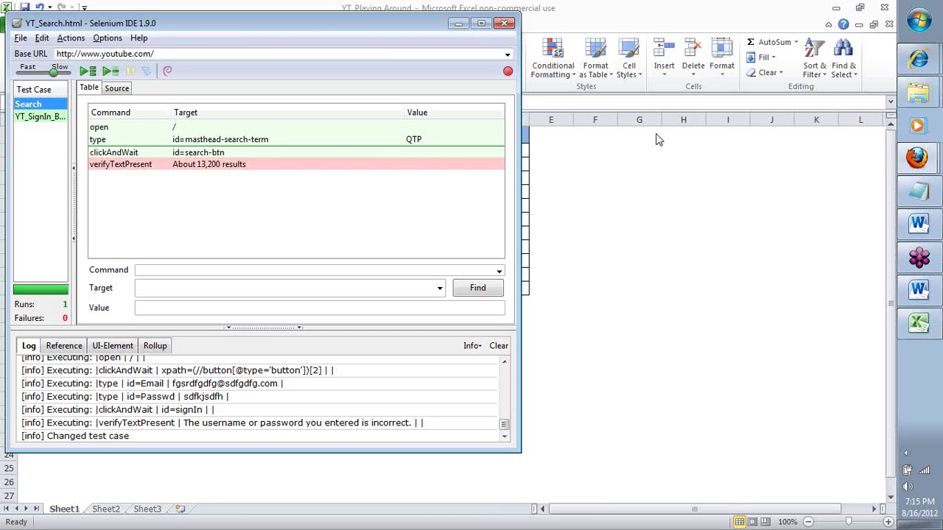
left_click(883, 38)
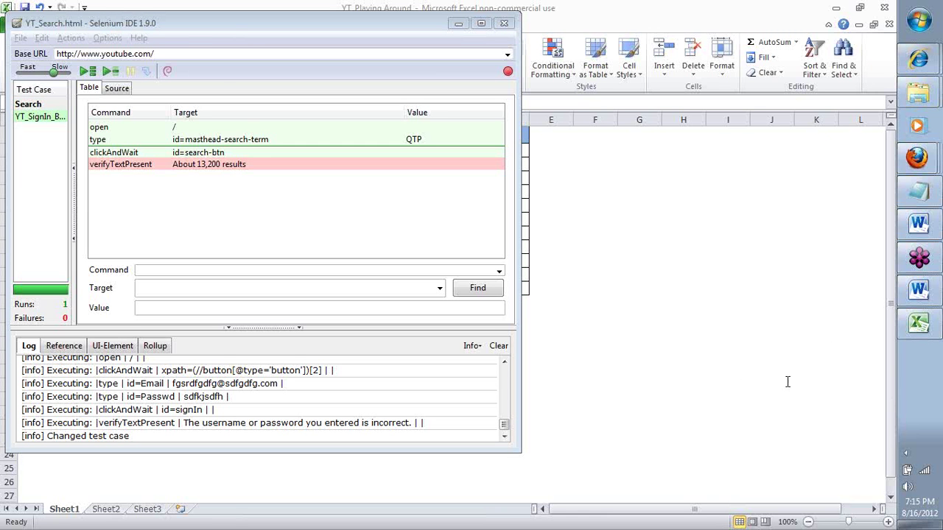
left_click(182, 52)
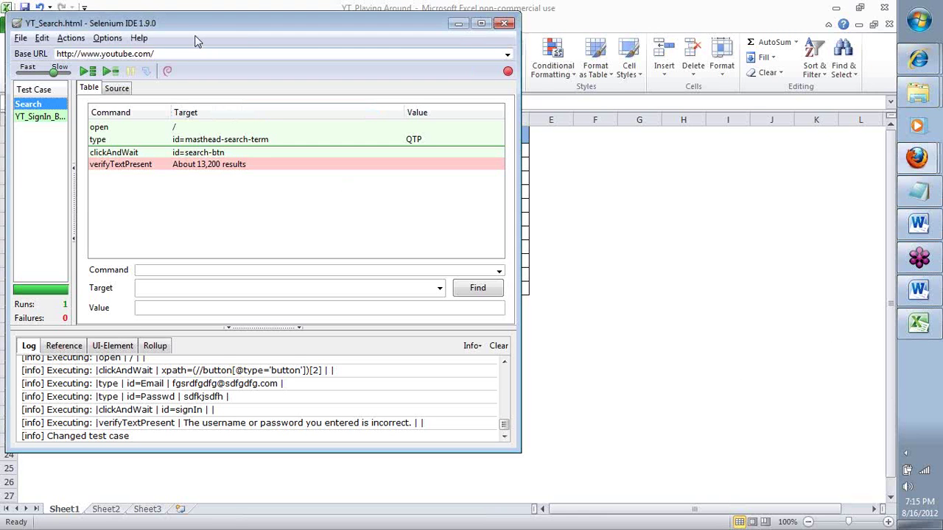
left_click(107, 37)
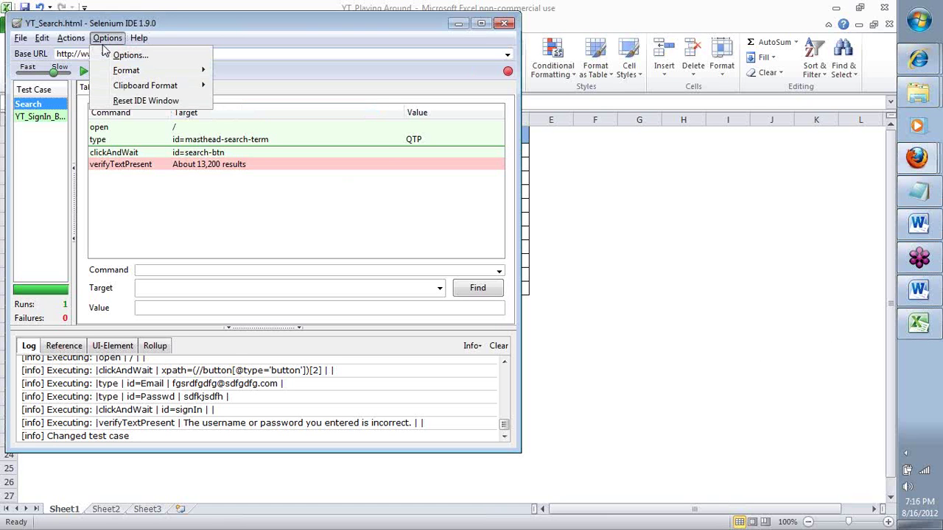
mouse_move(145, 75)
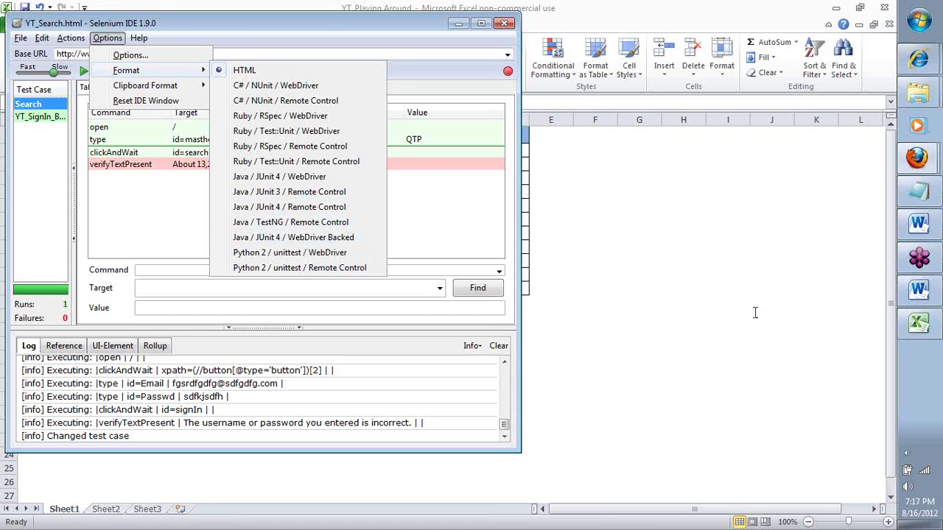
left_click(796, 316)
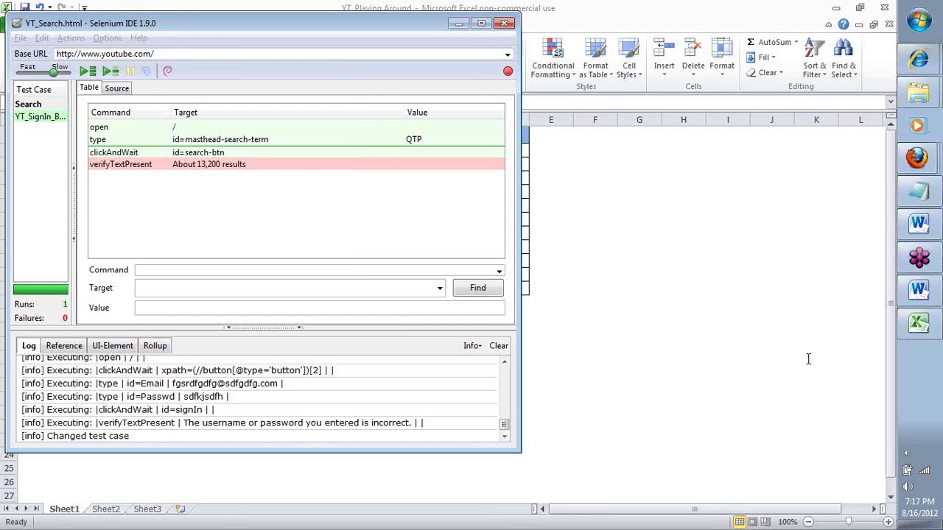
mouse_move(926, 59)
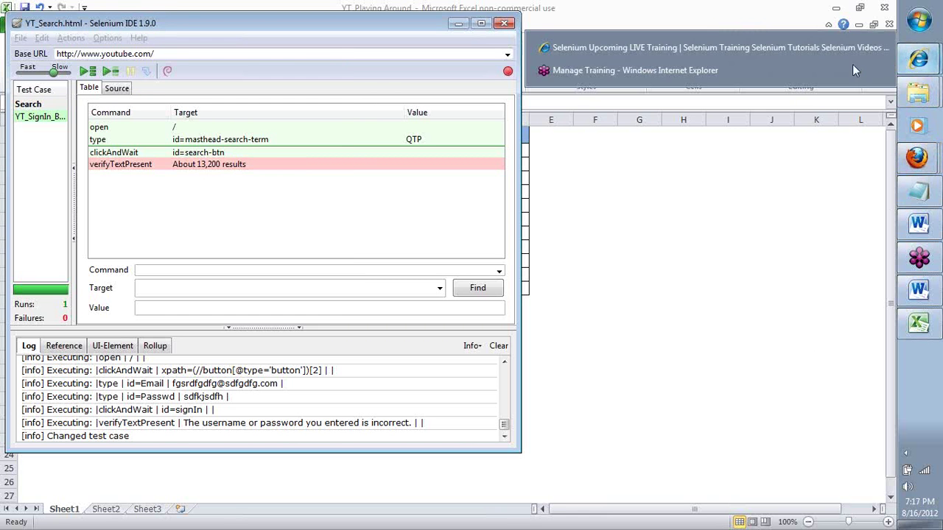
- Go back twice in Internet Explorer from seleniumelearn.com to the screencast.com video library
left_click(752, 50)
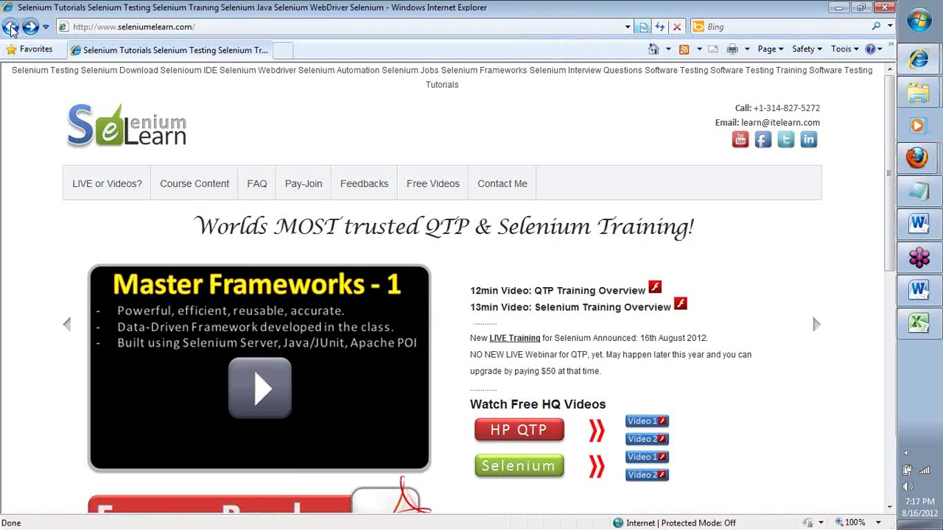
left_click(10, 27)
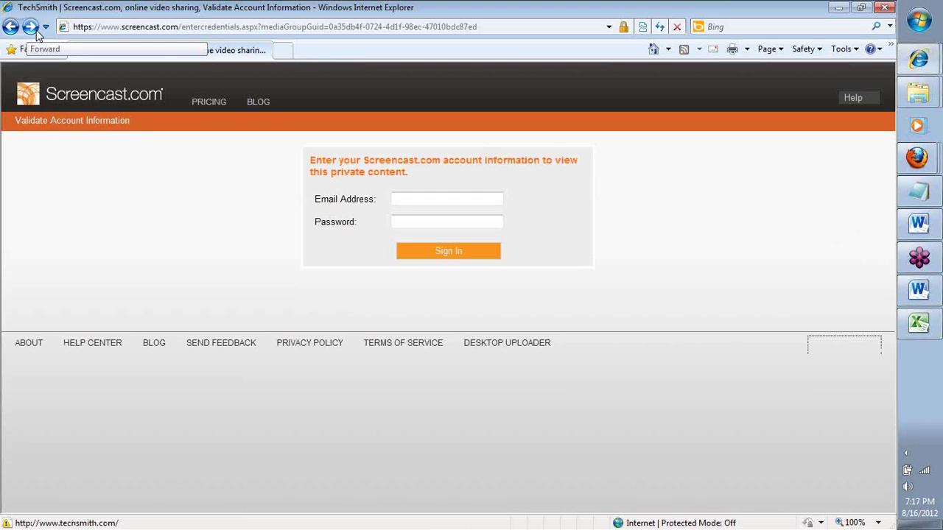
left_click(31, 28)
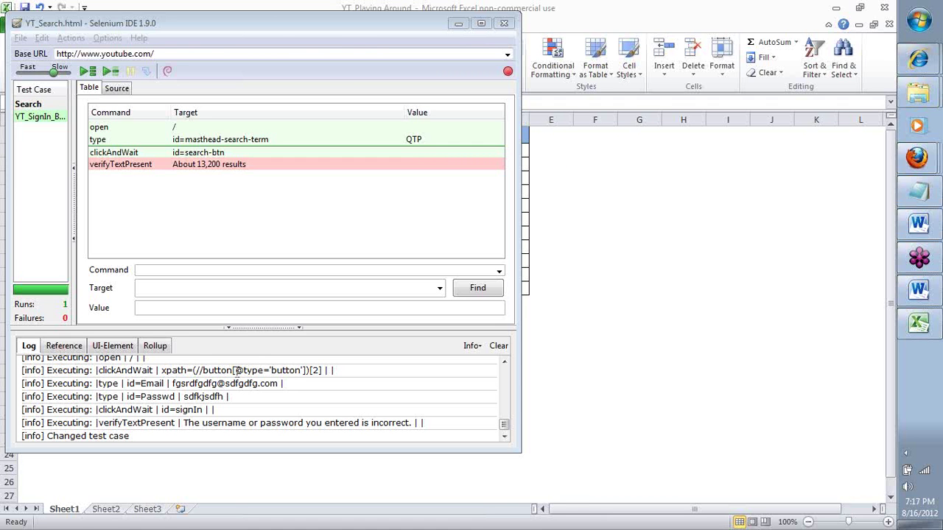
- Copy the Result column into column E and retitle its header 'Execute'
left_click(487, 516)
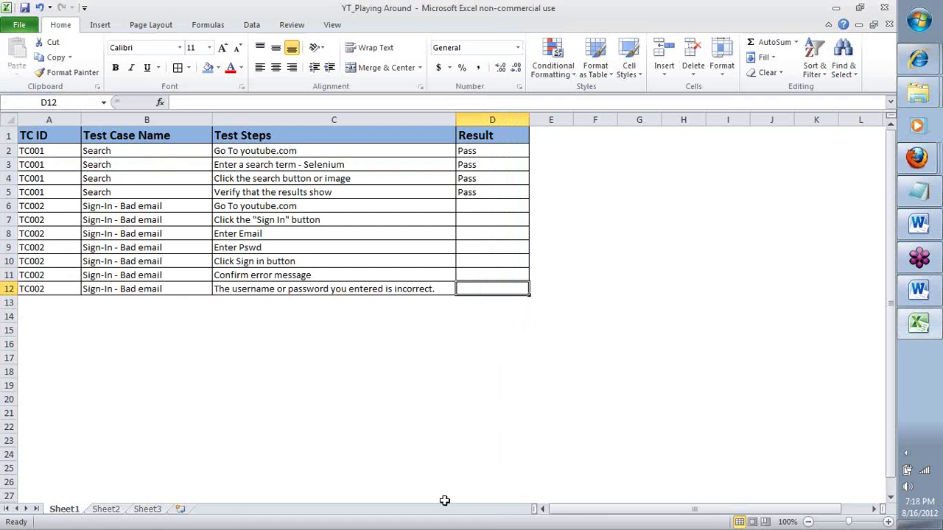
left_click_drag(40, 149, 56, 287)
left_click(57, 286)
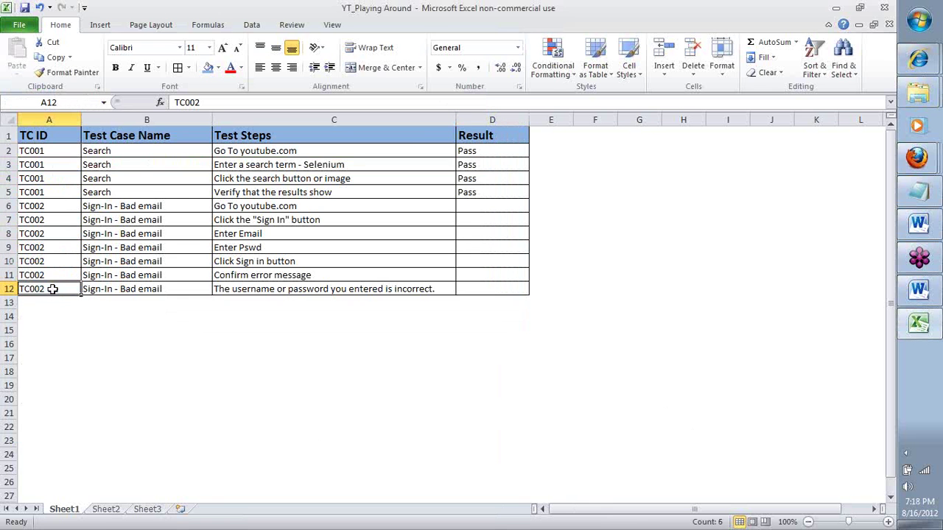
left_click(505, 120)
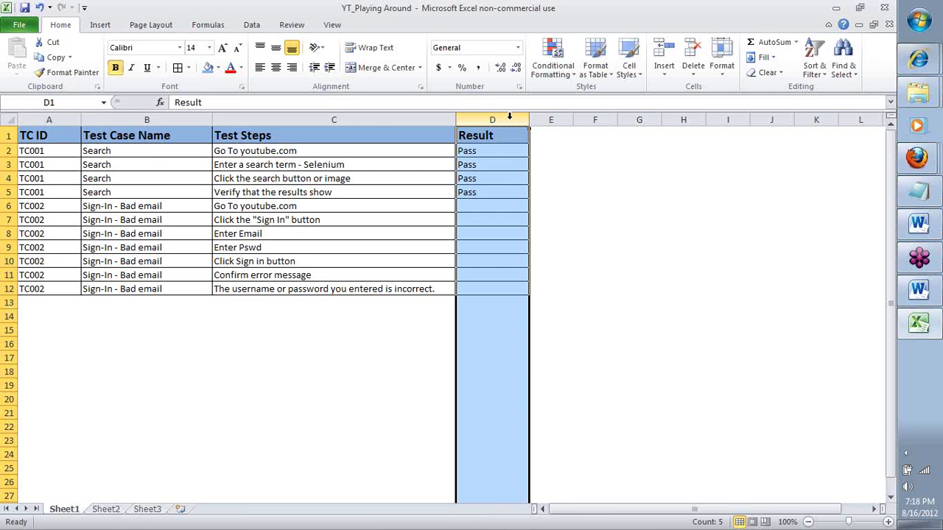
key("ctrl+c")
left_click(553, 133)
key("ctrl+v")
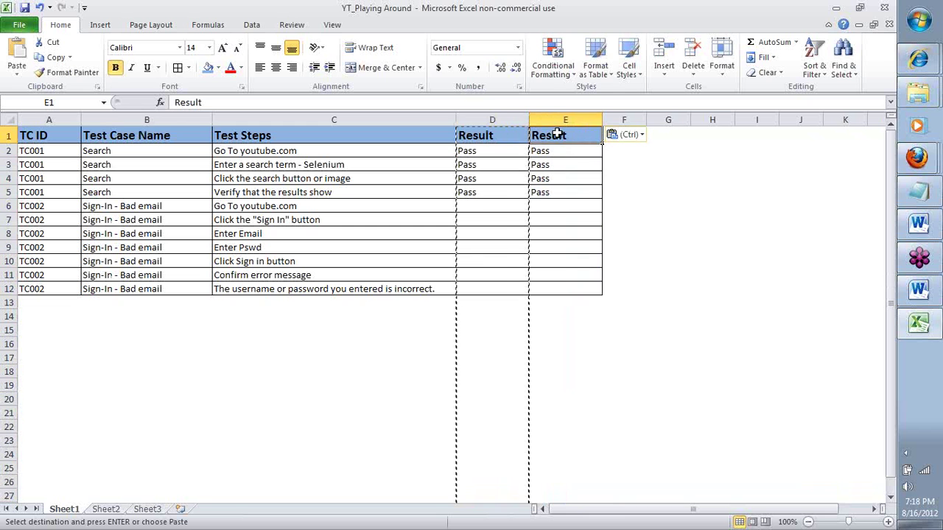
type("Execute")
key("Return")
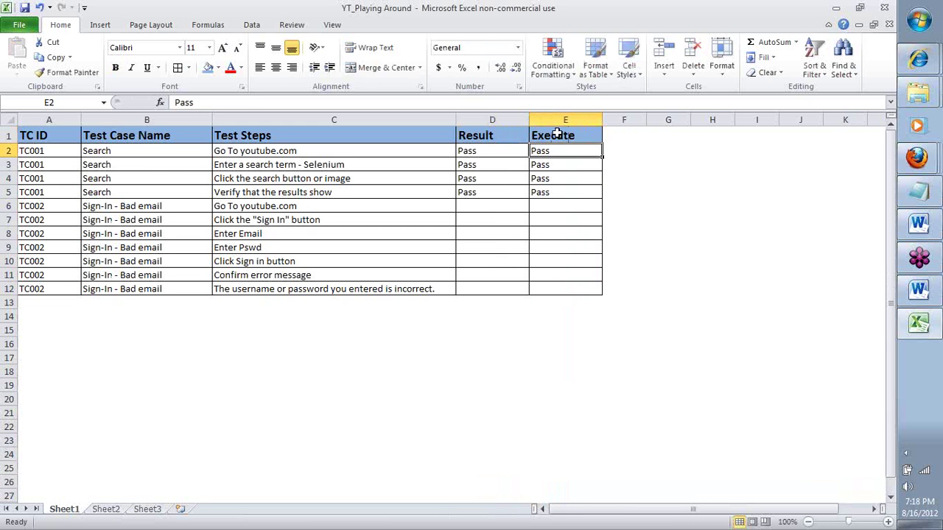
- Fill the Execute column with Y, starting at cell E2
type("Y")
key("Return")
key("Up")
key("ctrl+c")
key("ctrl+v")
key("Down")
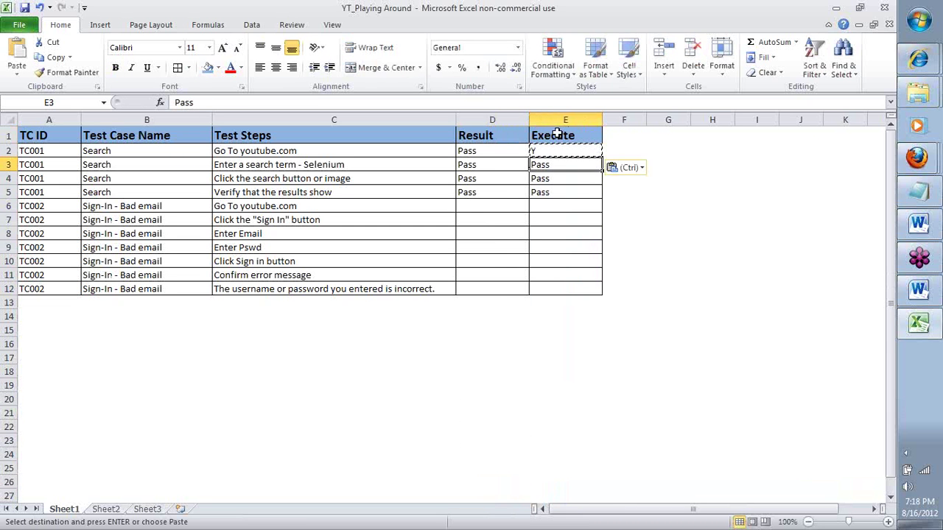
key("shift+Down")
key("shift+Down")
key("shift+Down")
key("shift+Down")
key("shift+Down")
key("shift+Down")
key("shift+Down")
key("shift+Down")
key("shift+Down")
key("ctrl+v")
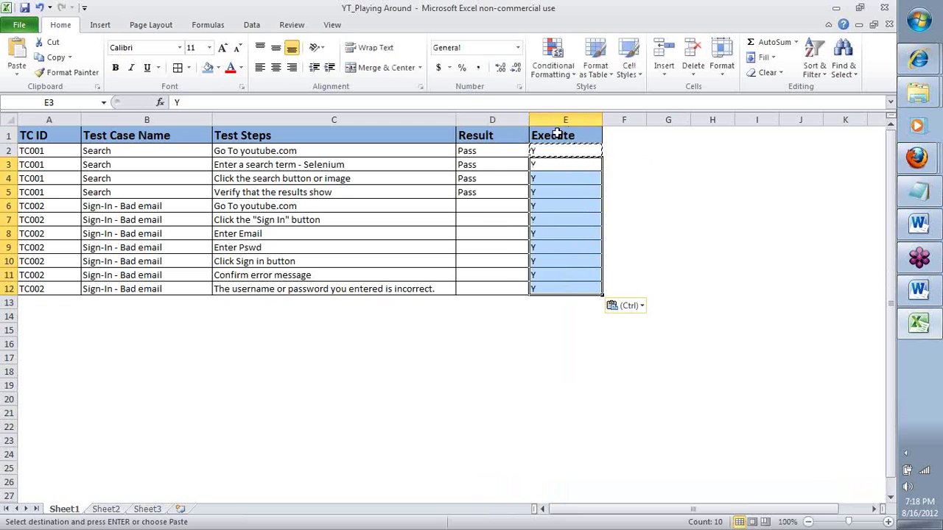
key("Left")
key("Right")
key("Down")
key("Down")
key("Down")
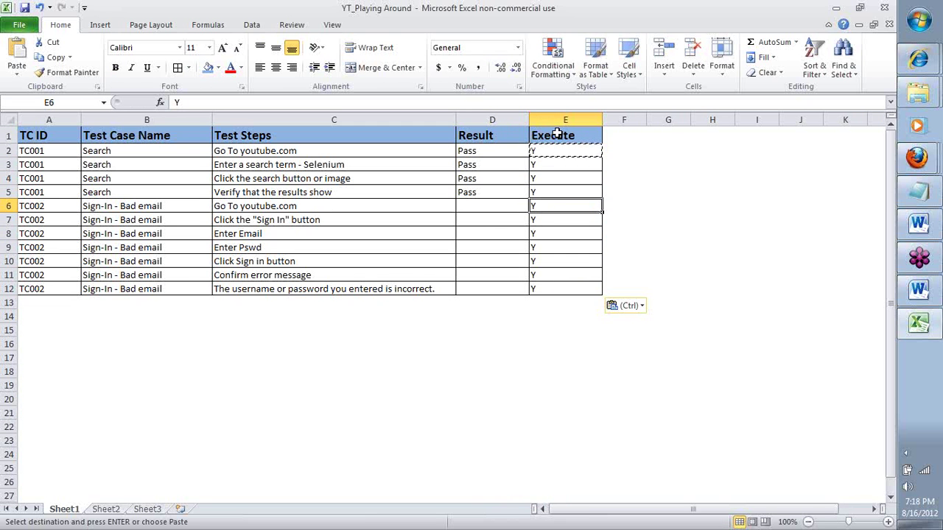
- Overwrite cells E6 through E12, the TC002 rows, with N
type("N")
key("Return")
key("Up")
key("ctrl+c")
key("Down")
key("shift+Down")
key("shift+Down")
key("shift+Down")
key("shift+Down")
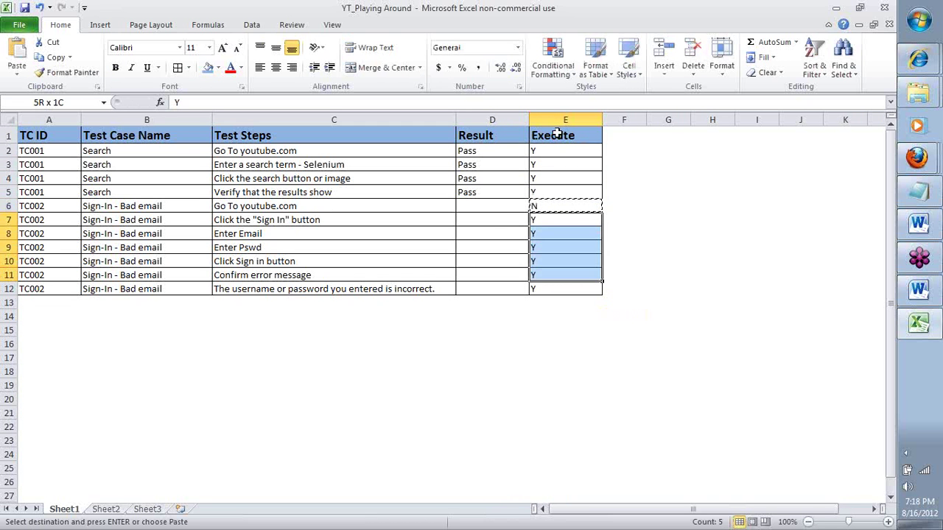
key("shift+Down")
key("ctrl+v")
key("Escape")
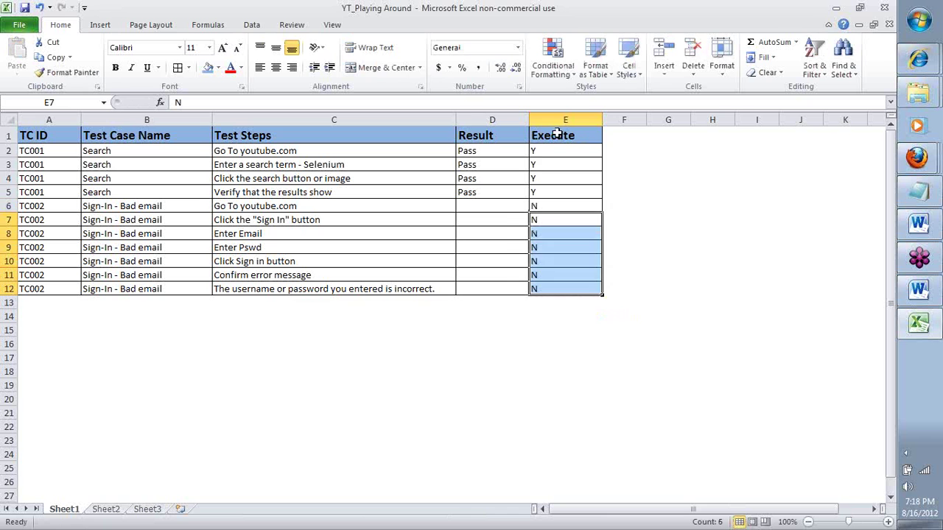
left_click(531, 163)
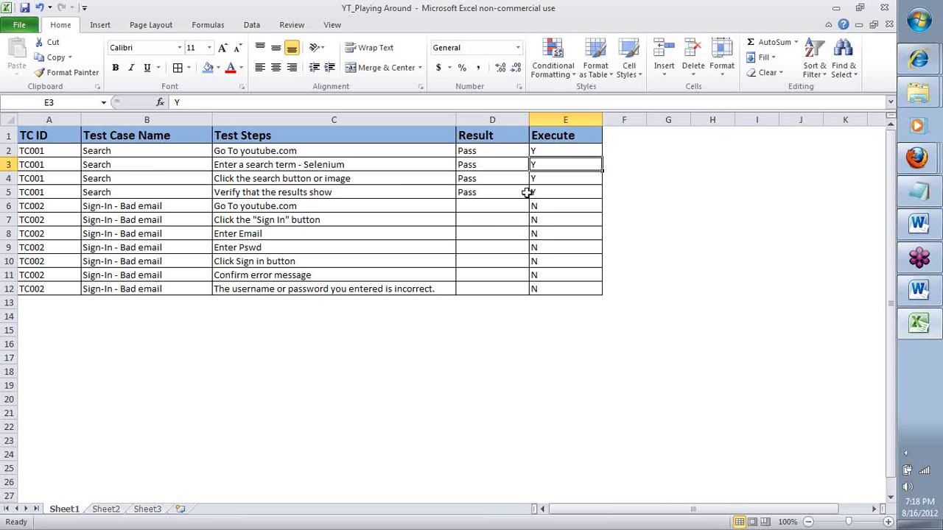
- Save the workbook and return to the Selenium IDE window
left_click(24, 7)
left_click(396, 191)
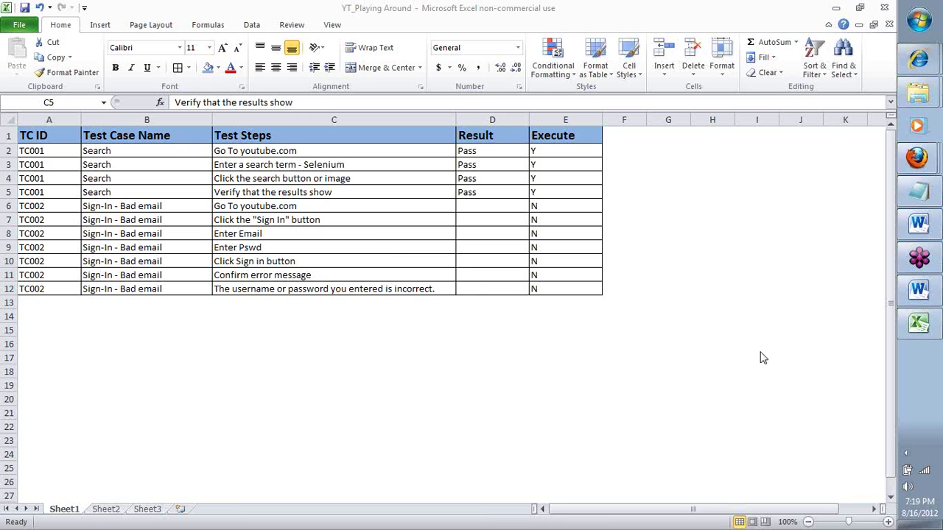
left_click(419, 192)
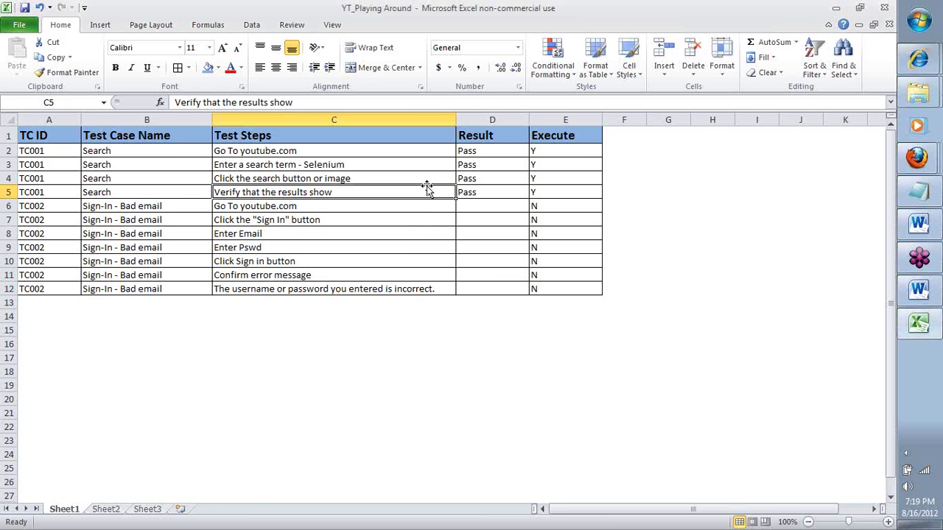
left_click(917, 157)
- Bring Firefox's YouTube sign-in page with the incorrect password error beside Selenium IDE
left_click(754, 191)
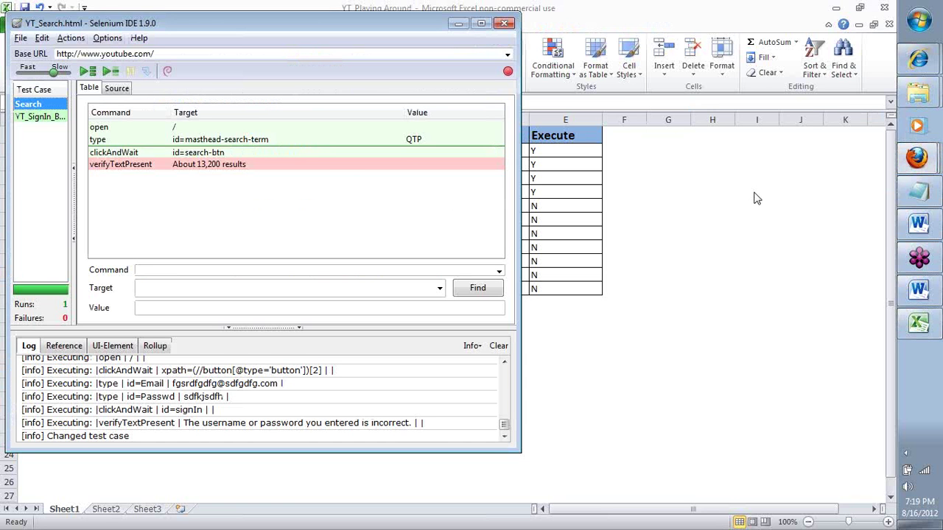
mouse_move(930, 165)
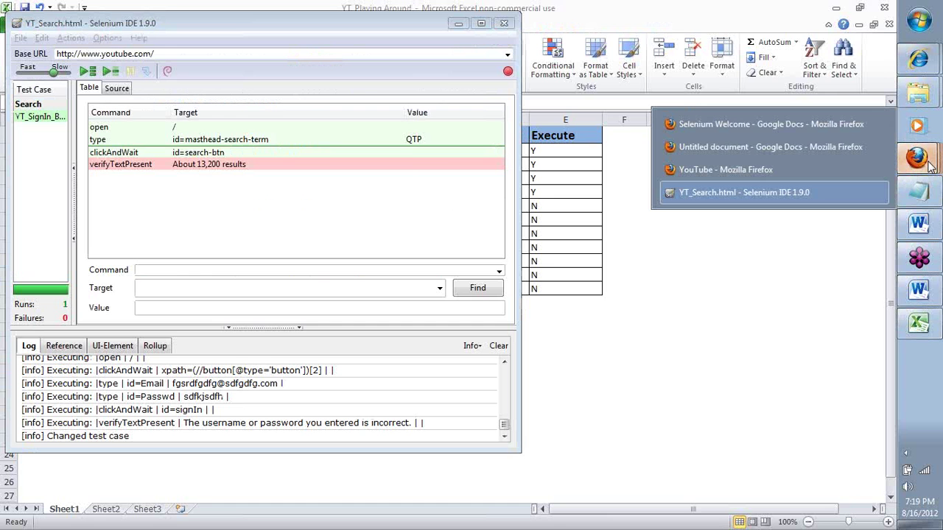
left_click(723, 170)
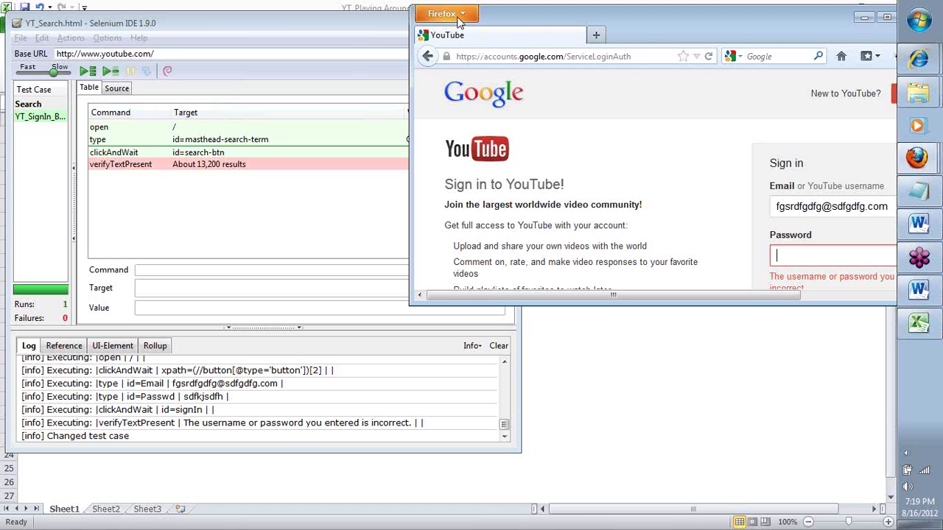
left_click(446, 14)
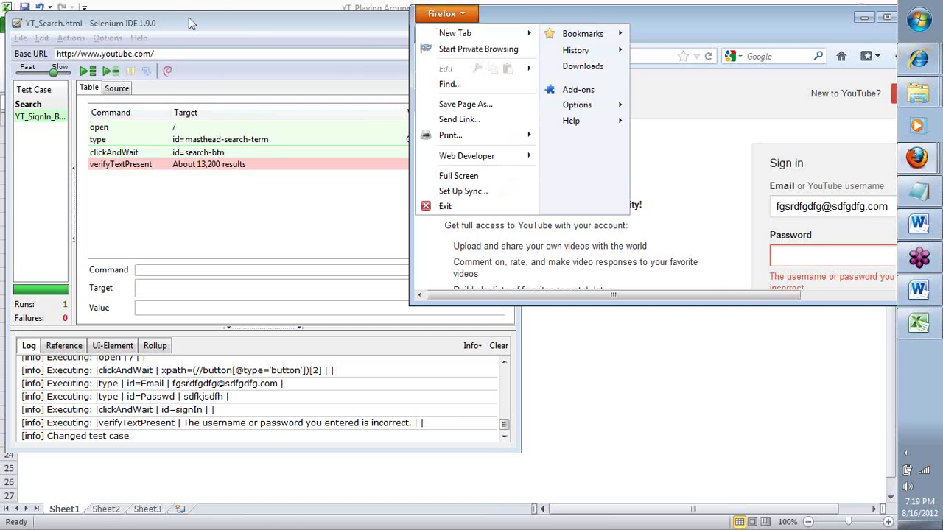
left_click(823, 368)
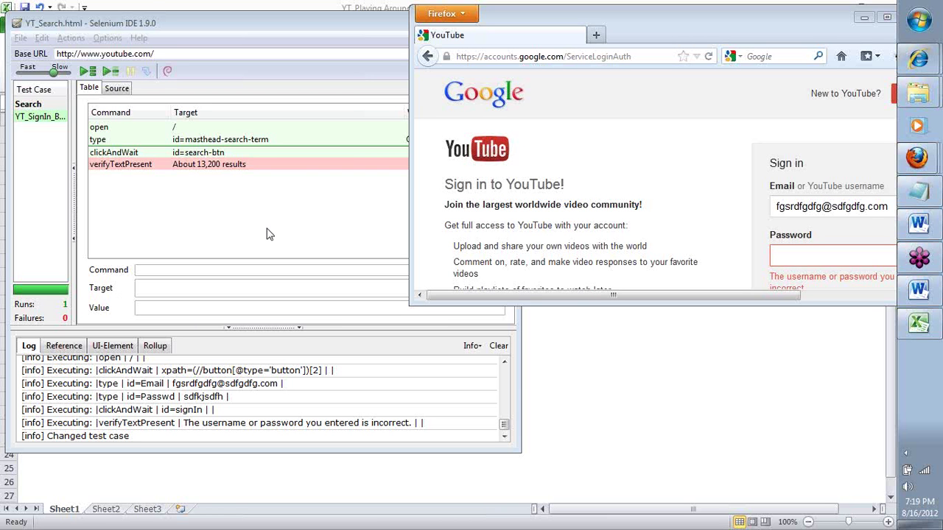
- Load seleniumhq.org in Firefox, then switch to Selenium IDE and back to Firefox
left_click(564, 53)
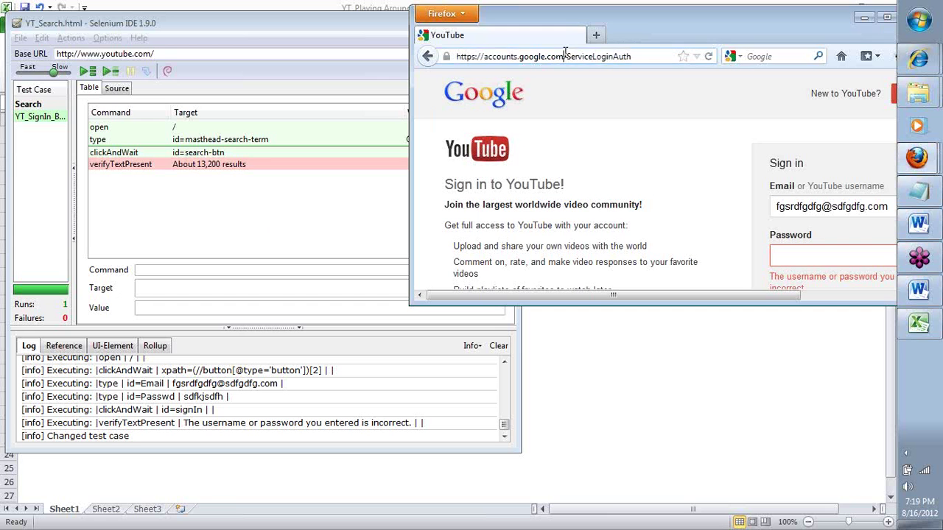
type("sele")
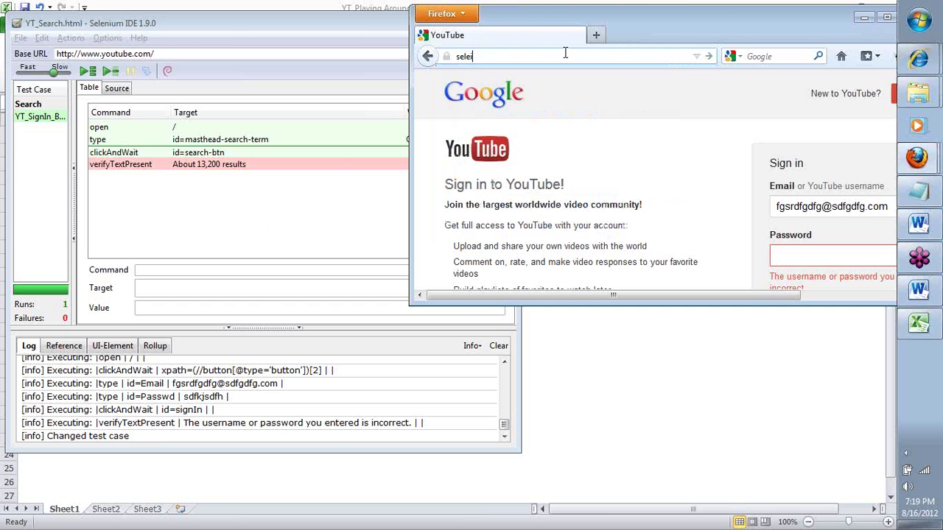
type("niume")
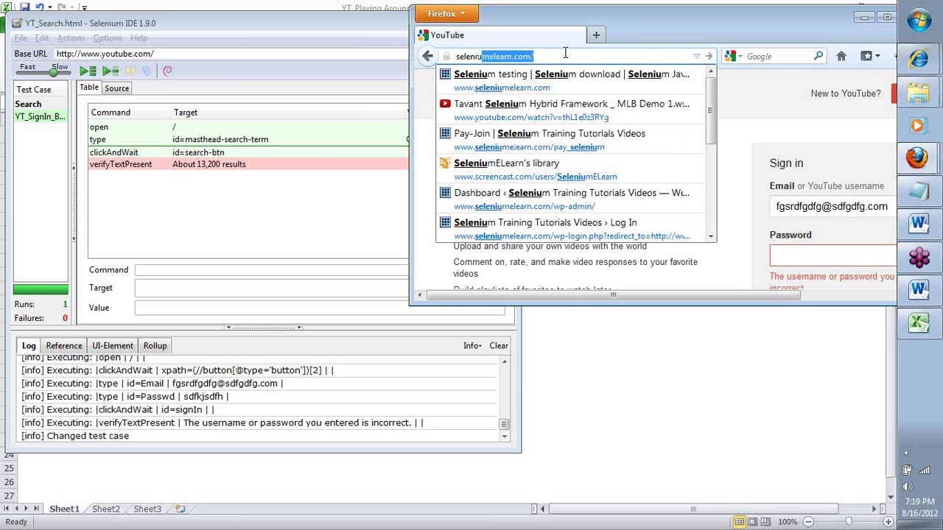
key("BackSpace")
type("hq.org")
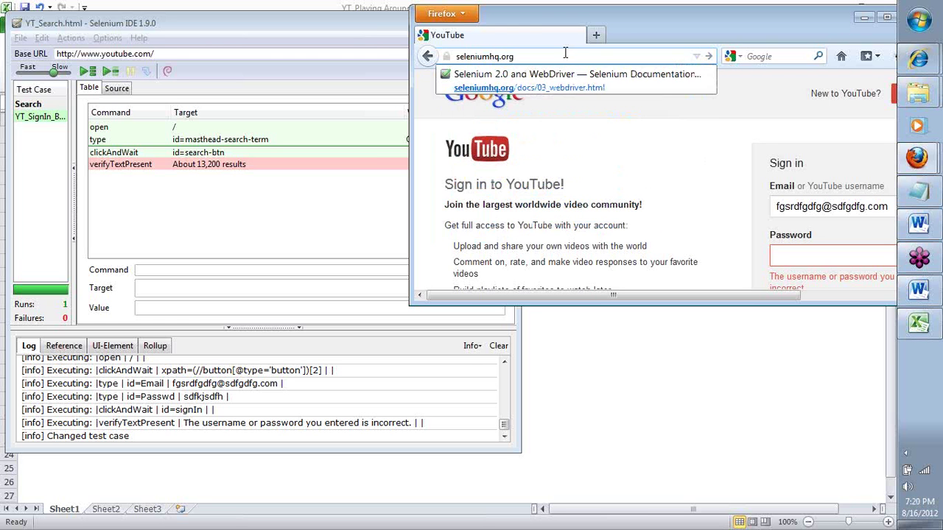
key("Return")
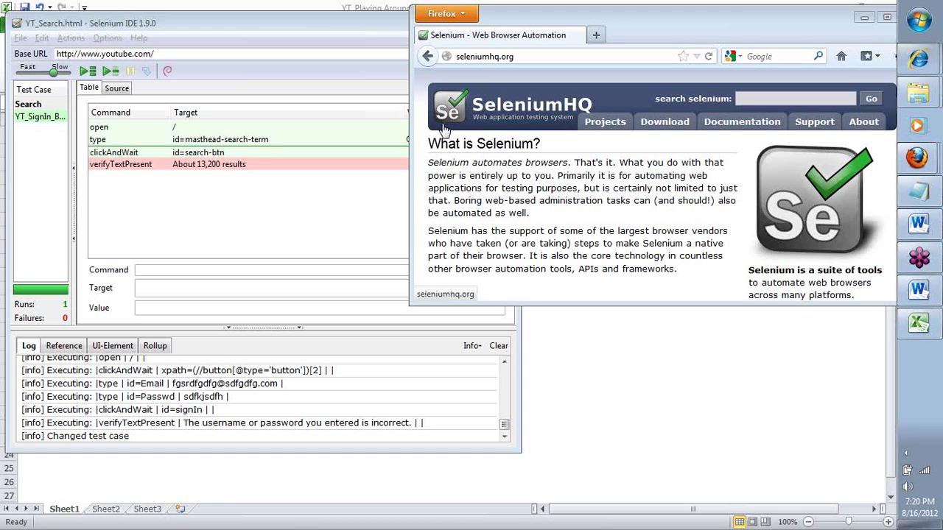
left_click(288, 28)
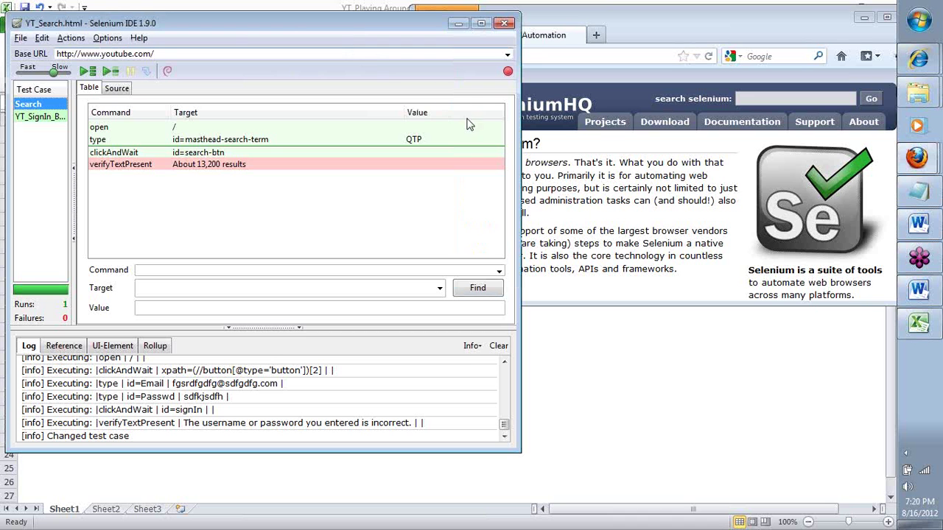
left_click(837, 389)
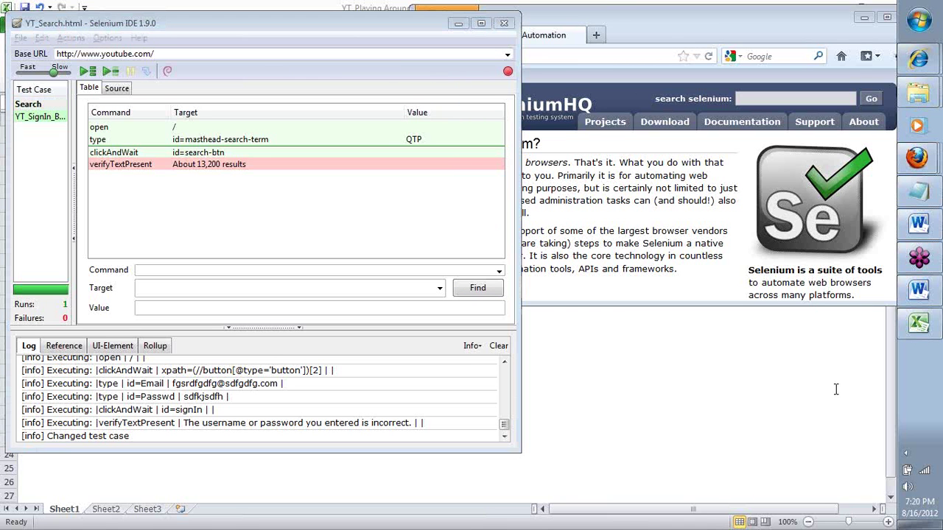